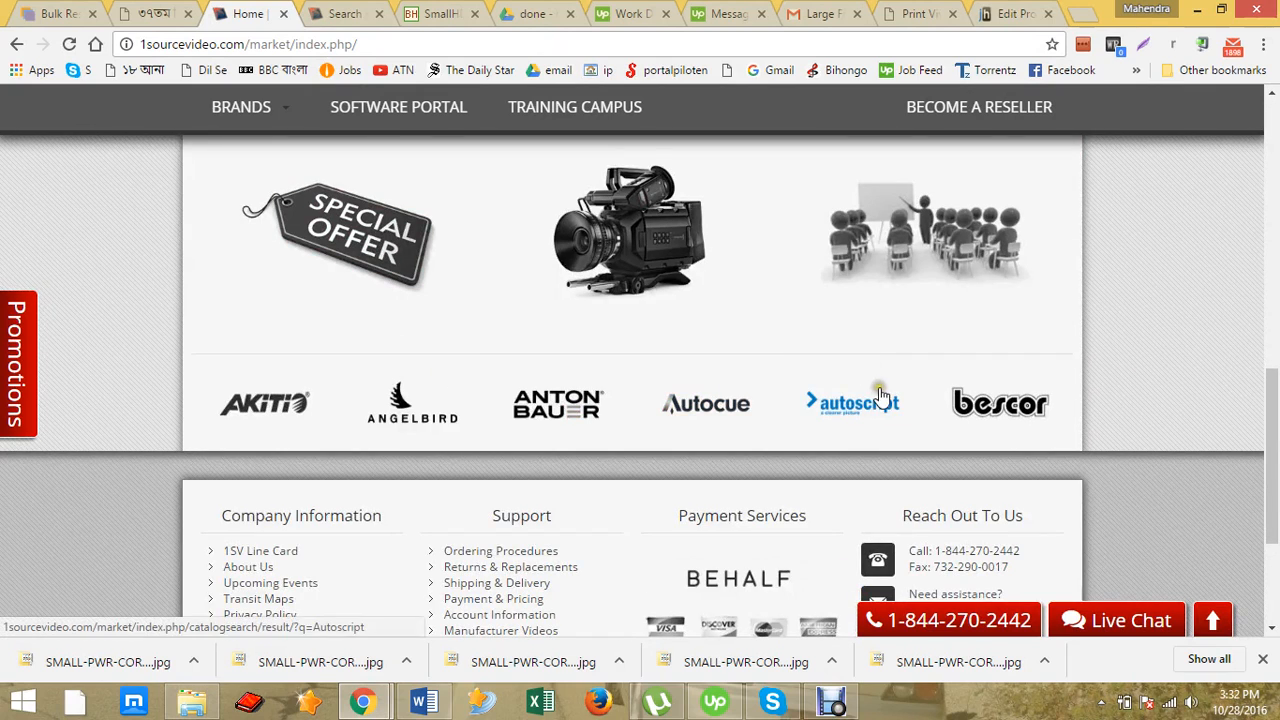
Look over the 1SourceVideo pages, the product gallery's image picker and the WP All Import start page.
scroll(880, 392, up, 1)
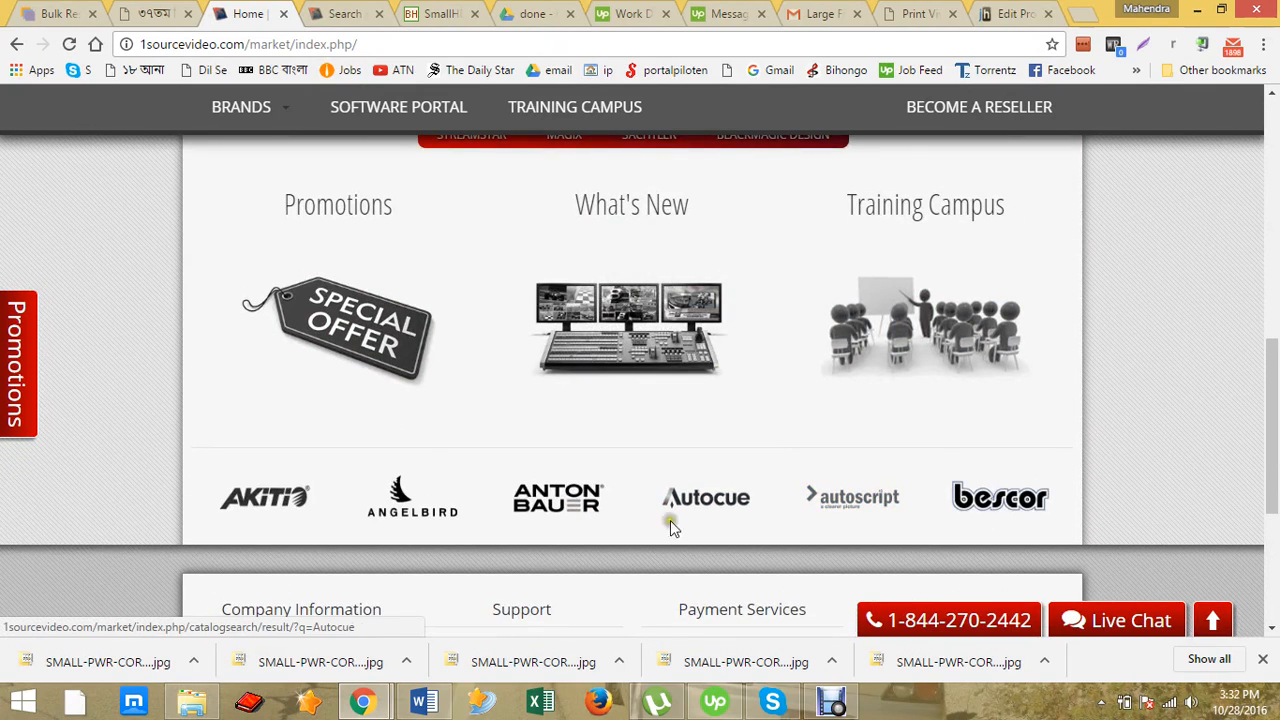
click(1008, 14)
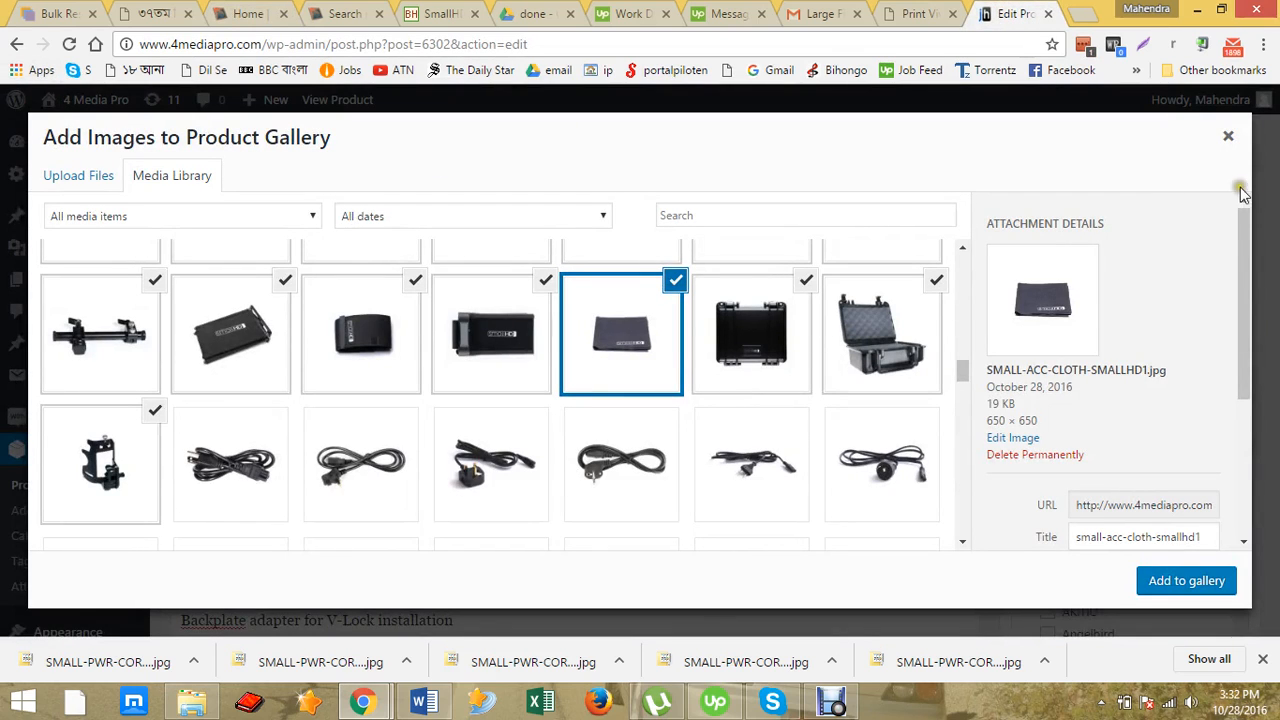
click(345, 13)
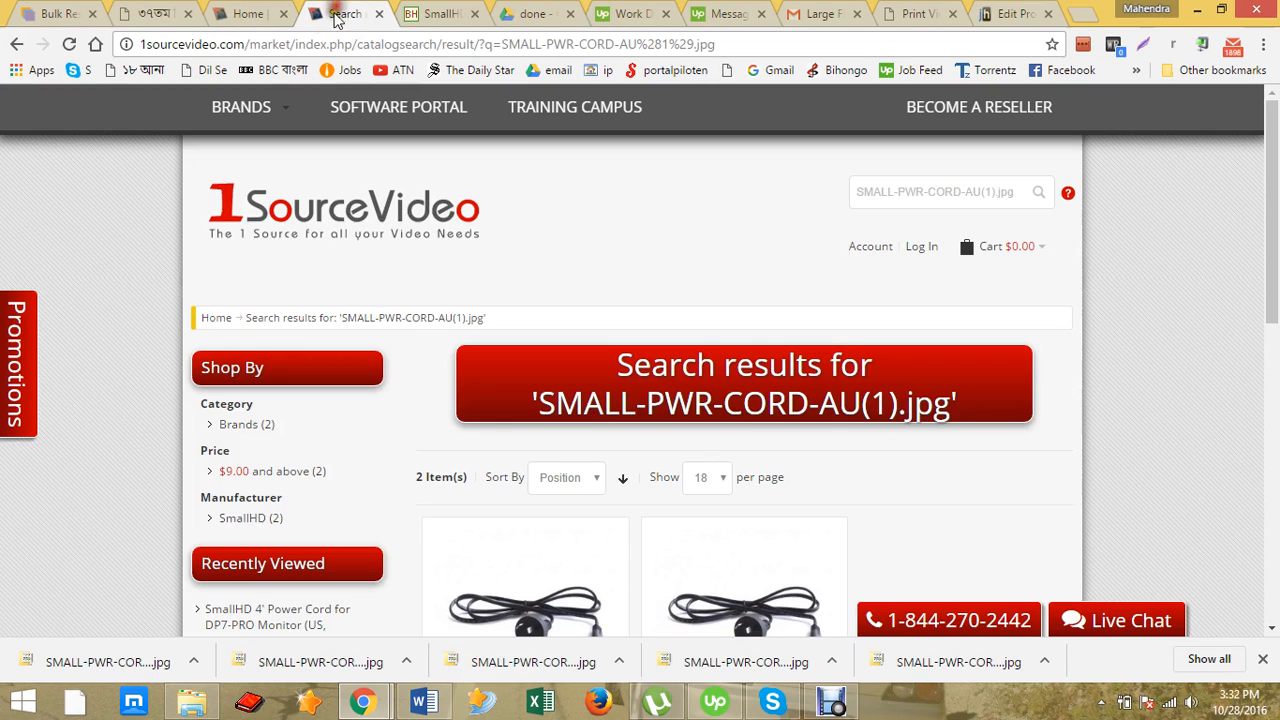
scroll(706, 427, down, 2)
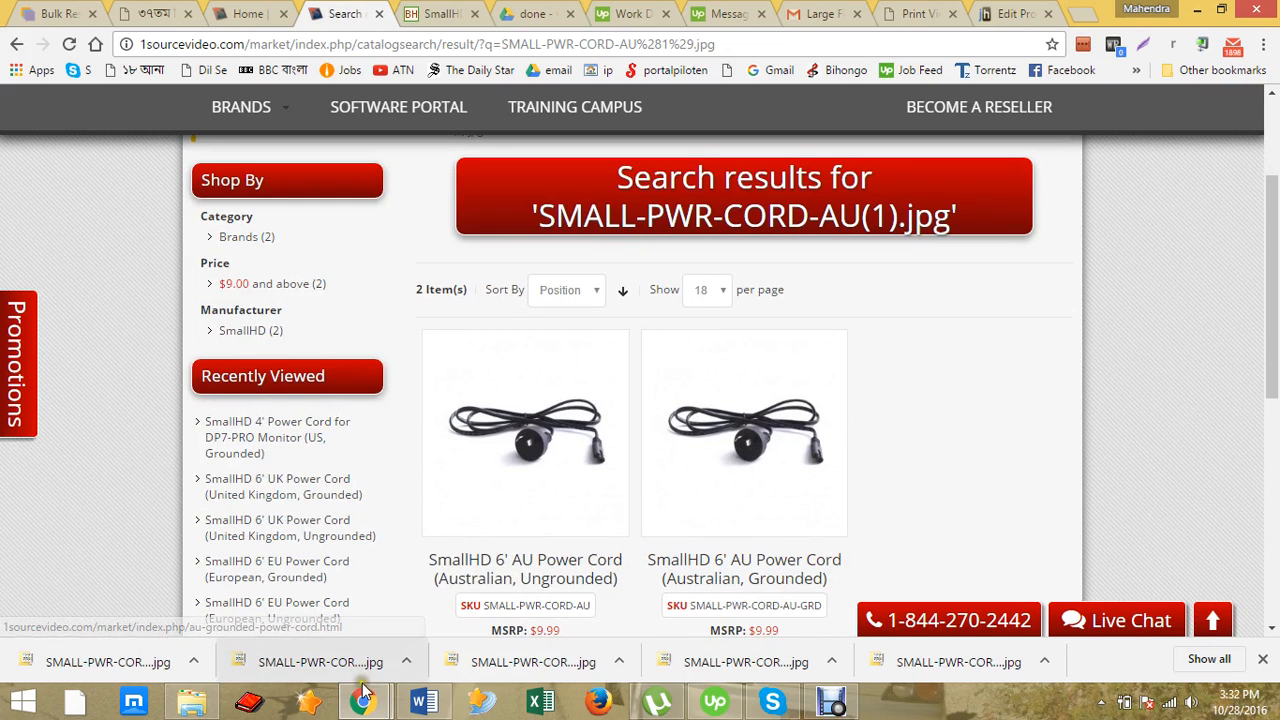
mouse_move(362, 702)
click(385, 624)
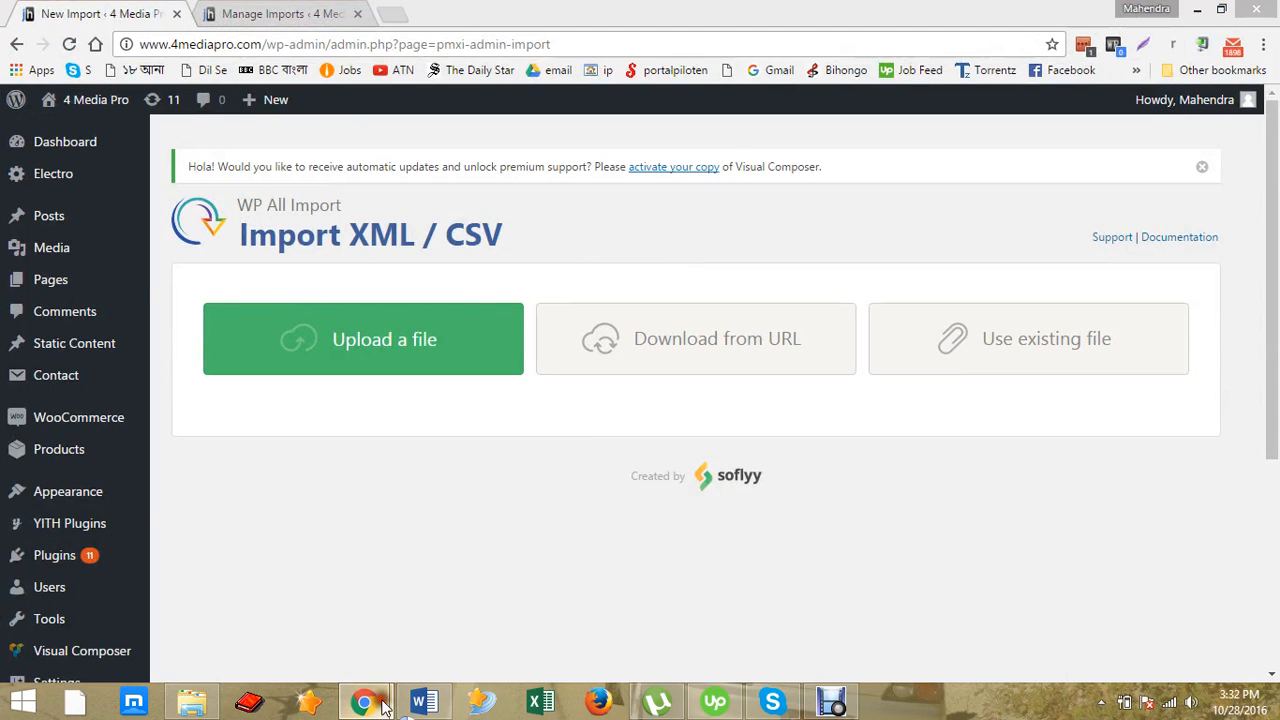
Open the 4MediaPro-Vitec Group-ok.csv spreadsheet from the done folder in Google Drive.
mouse_move(362, 702)
click(290, 630)
click(550, 10)
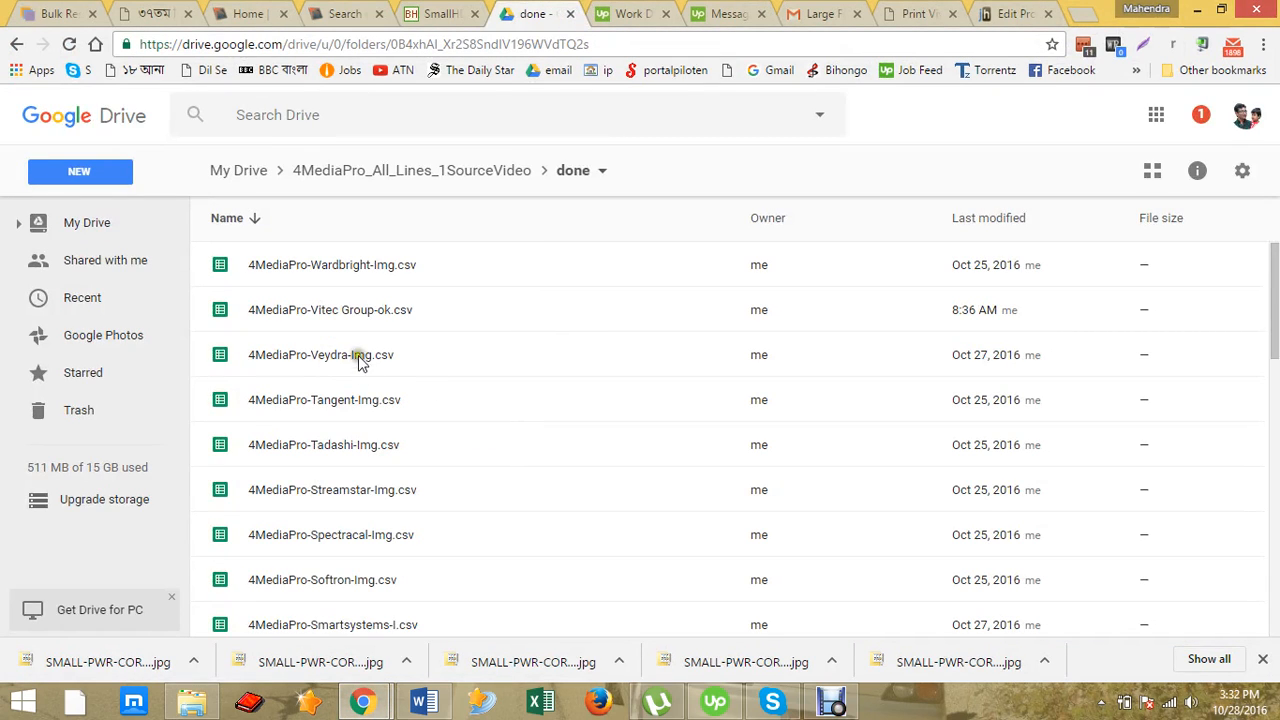
double_click(347, 318)
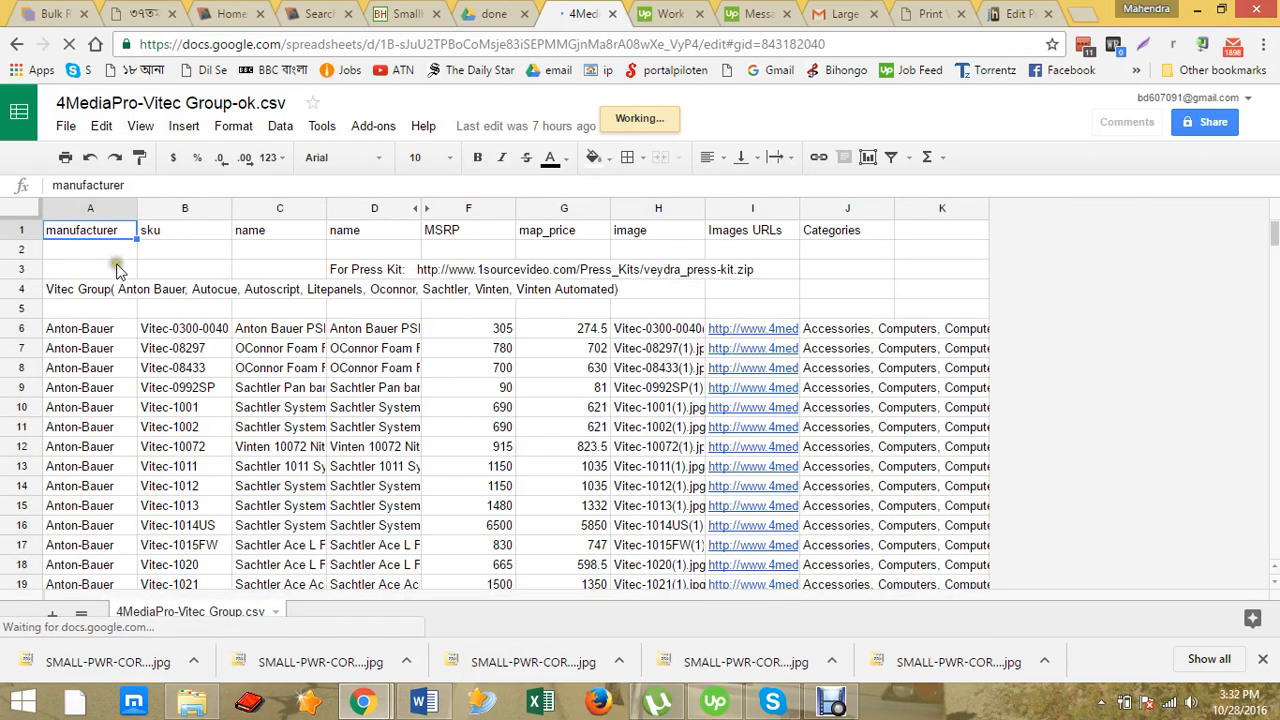
Unhide the description column between the second name column and MSRP, and select its header cell.
click(179, 237)
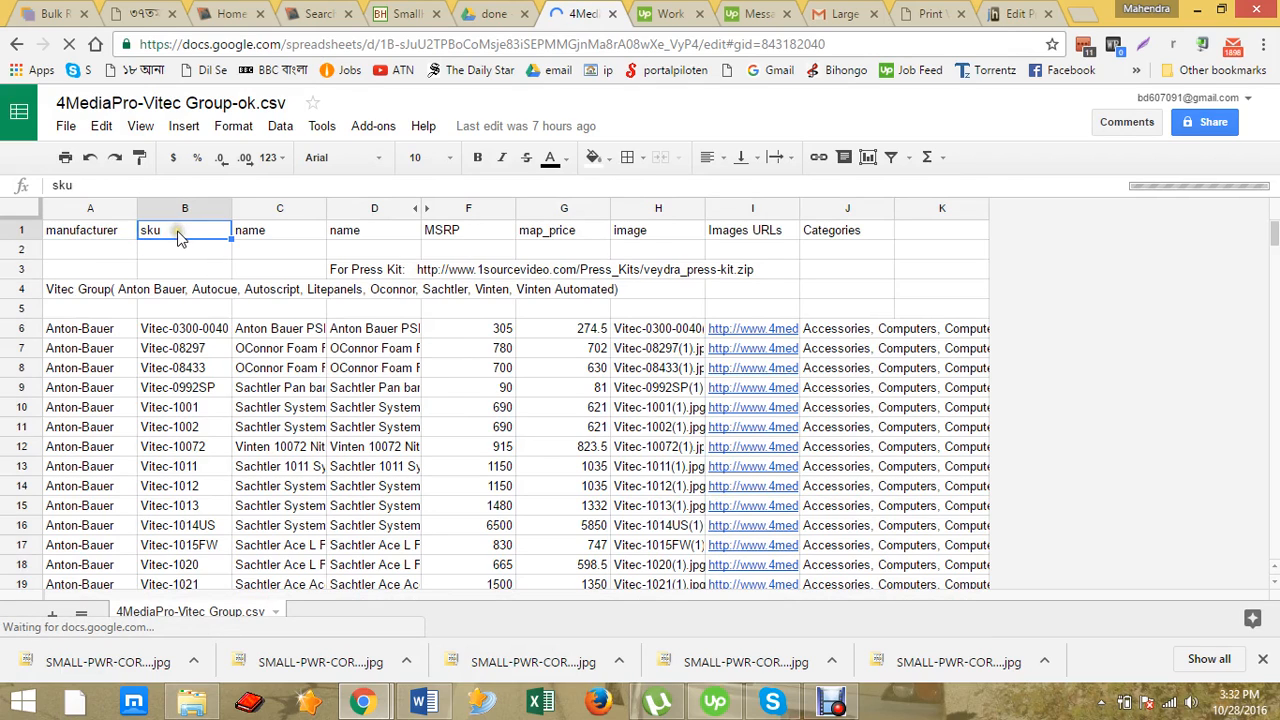
click(372, 240)
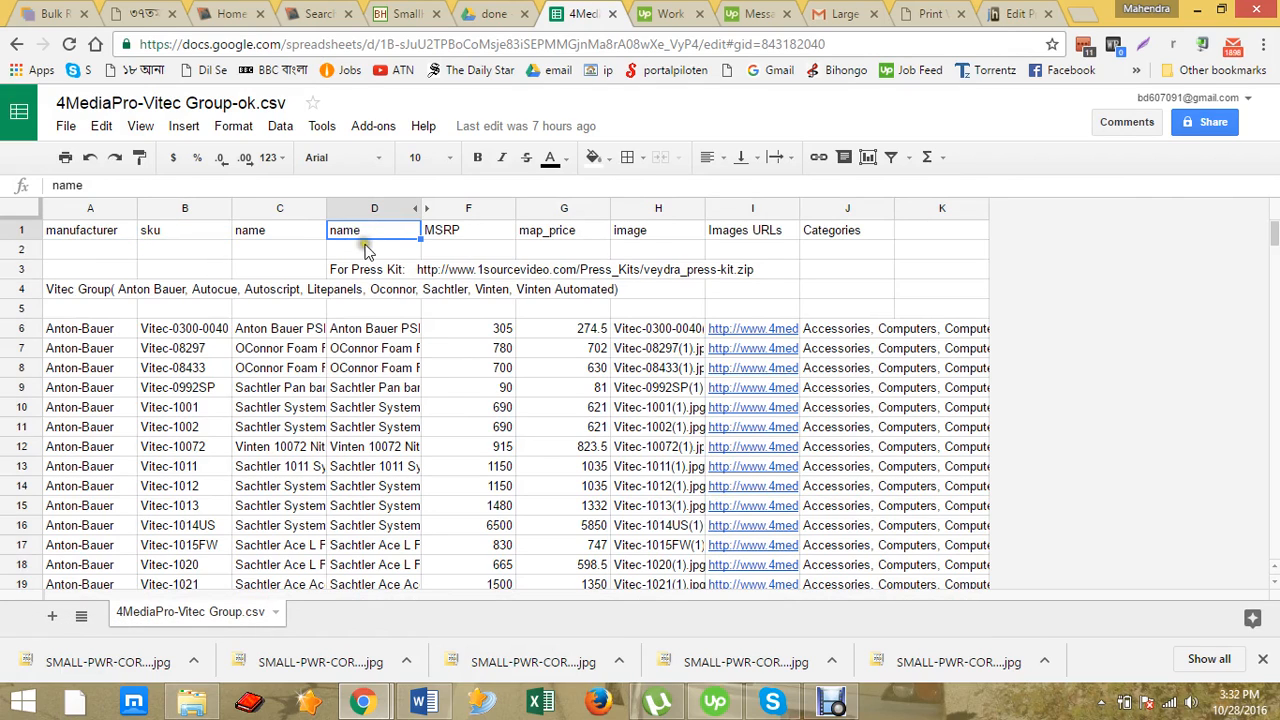
click(427, 212)
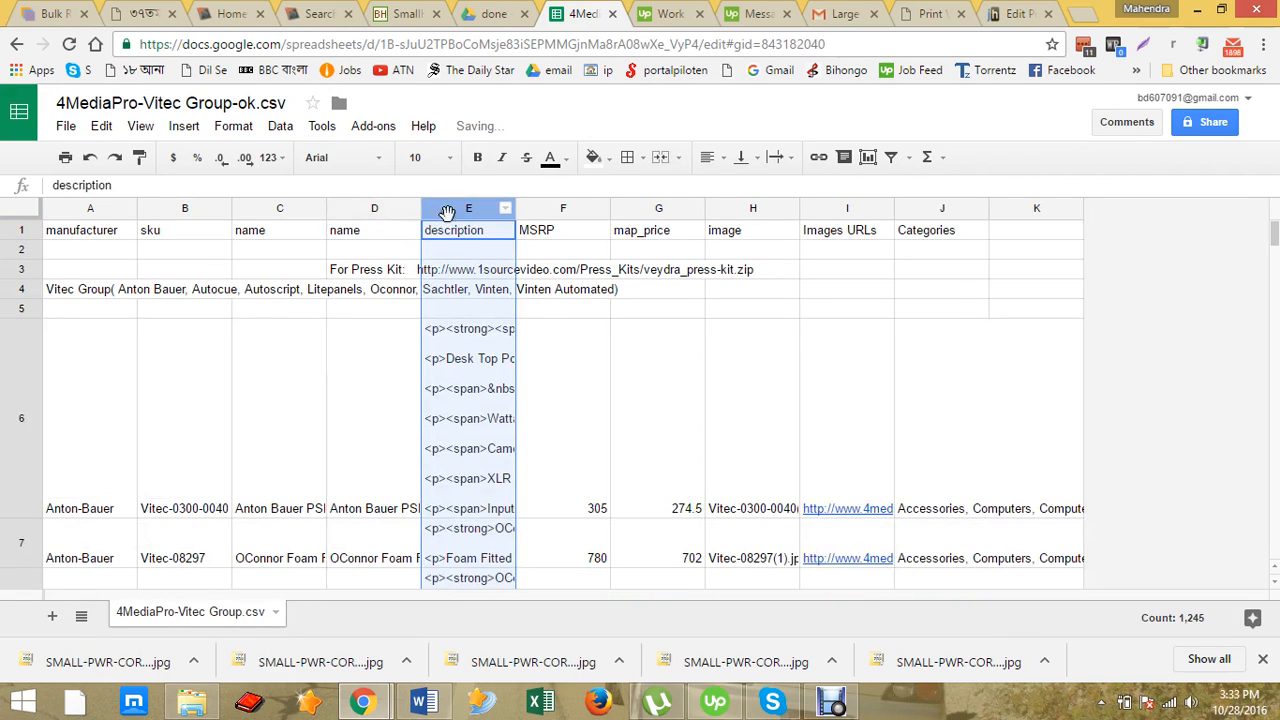
click(498, 236)
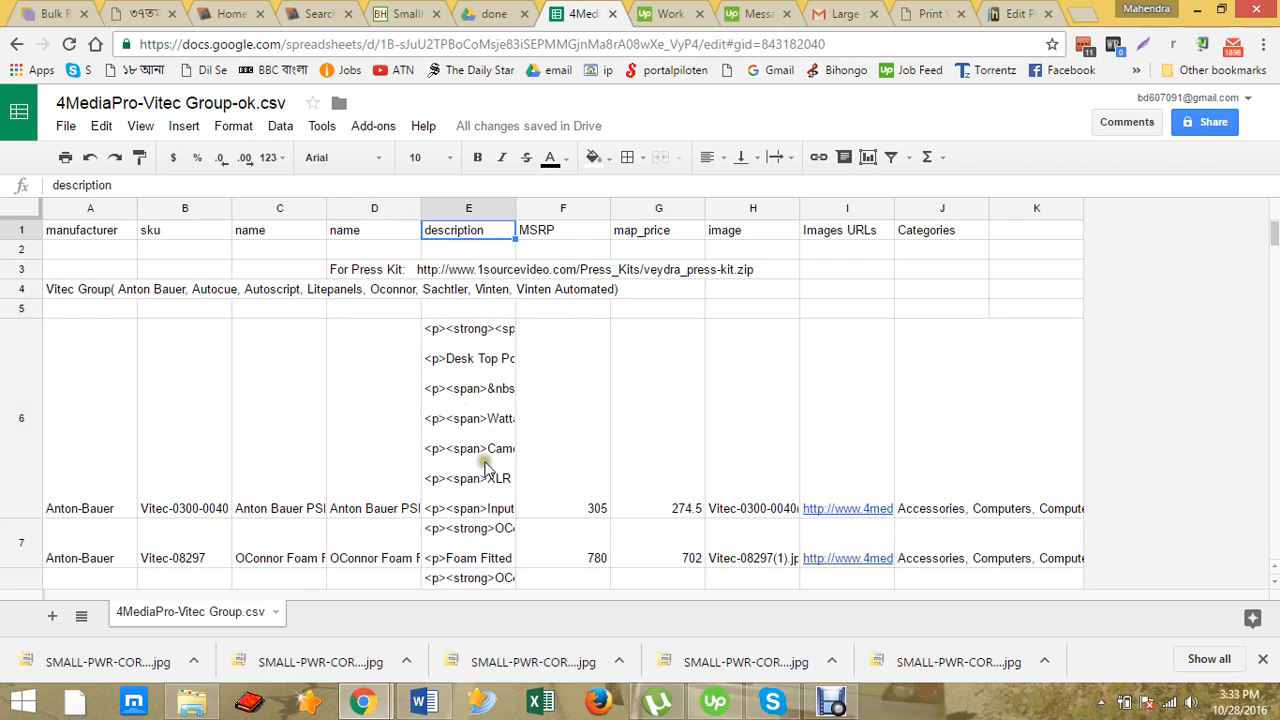
Examine the MSRP and map_price column headers of the product sheet.
click(541, 233)
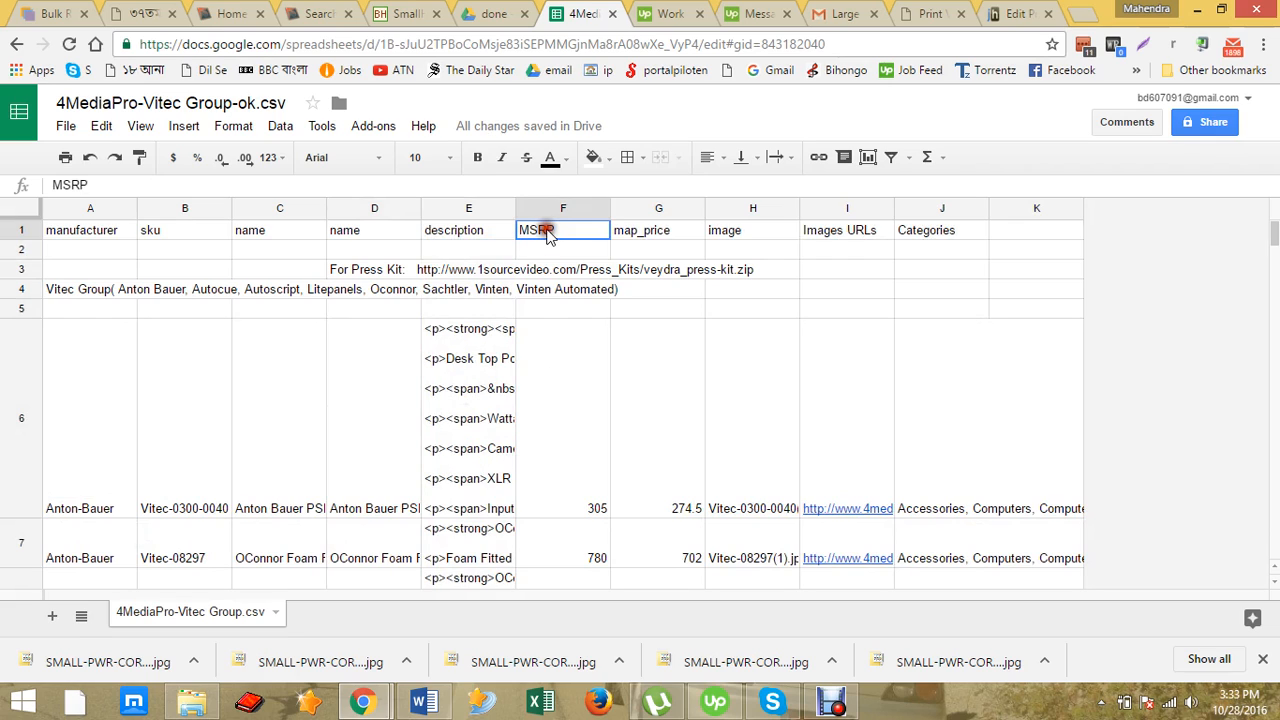
click(648, 242)
click(572, 232)
click(632, 243)
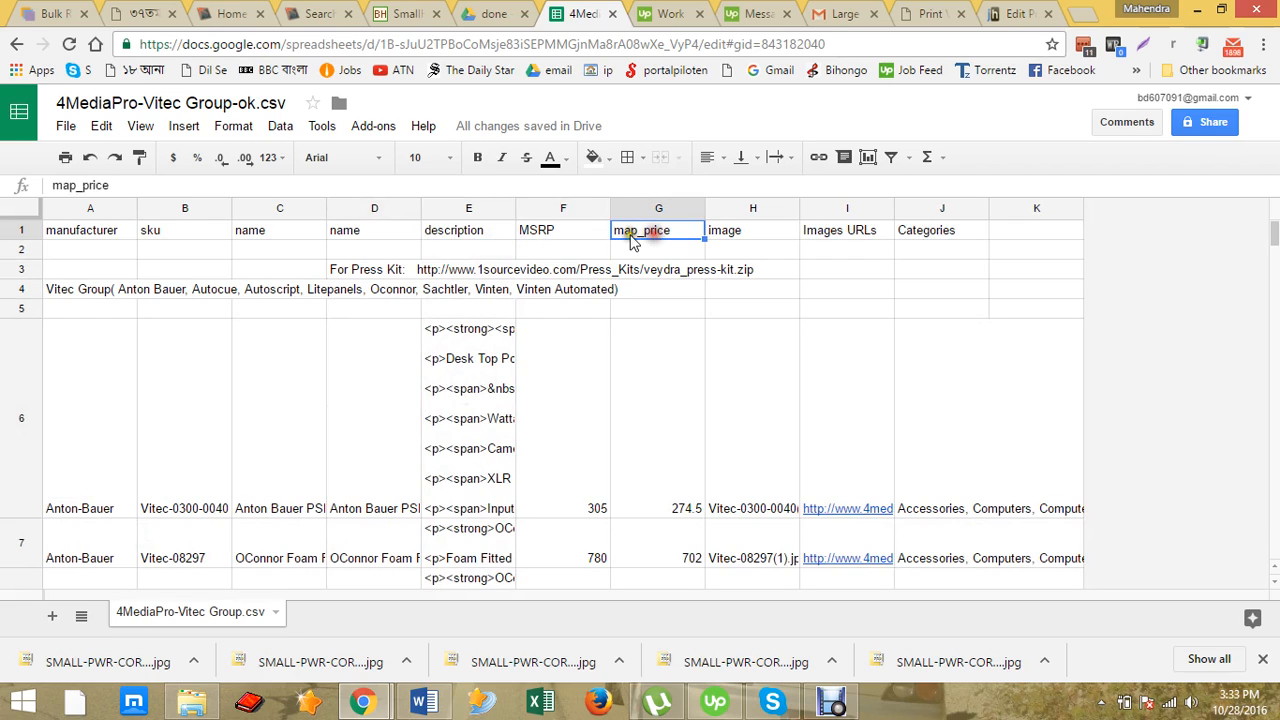
click(577, 236)
click(652, 240)
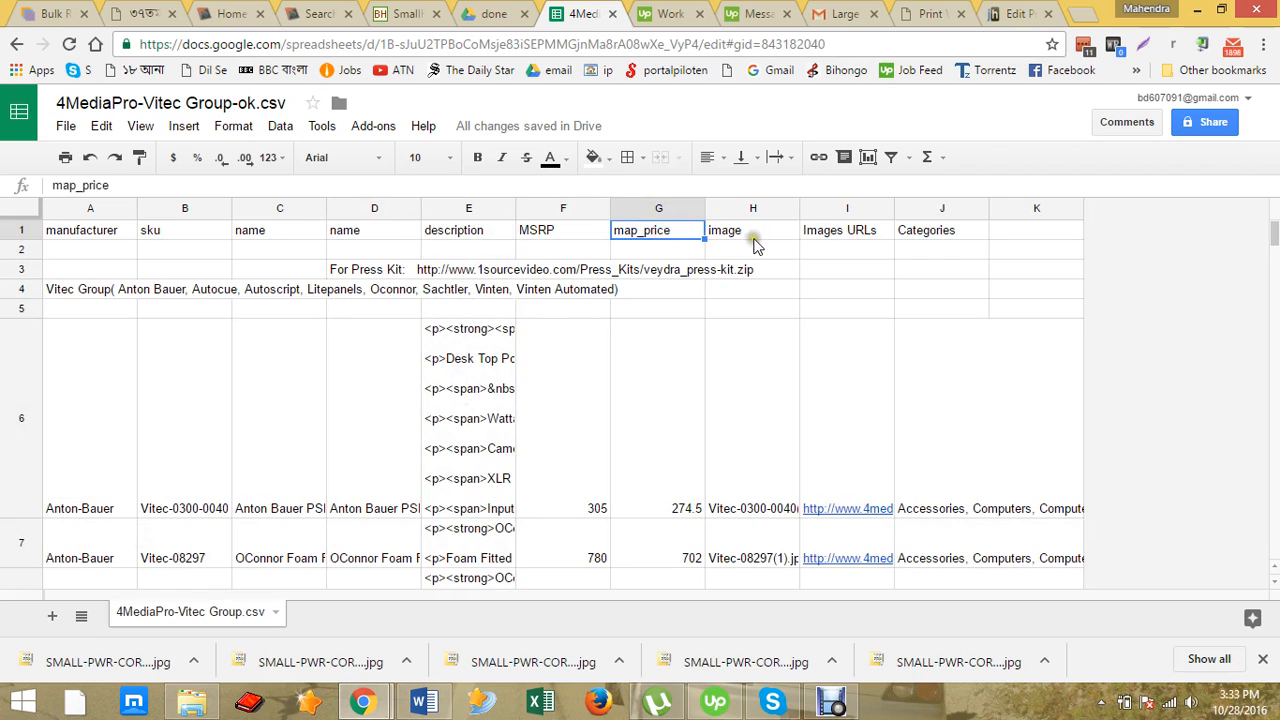
Examine the image and Categories columns, including the image name for Vitec-0300-0040 and the category list for Vitec-08297.
click(752, 238)
scroll(748, 400, down, 1)
click(750, 450)
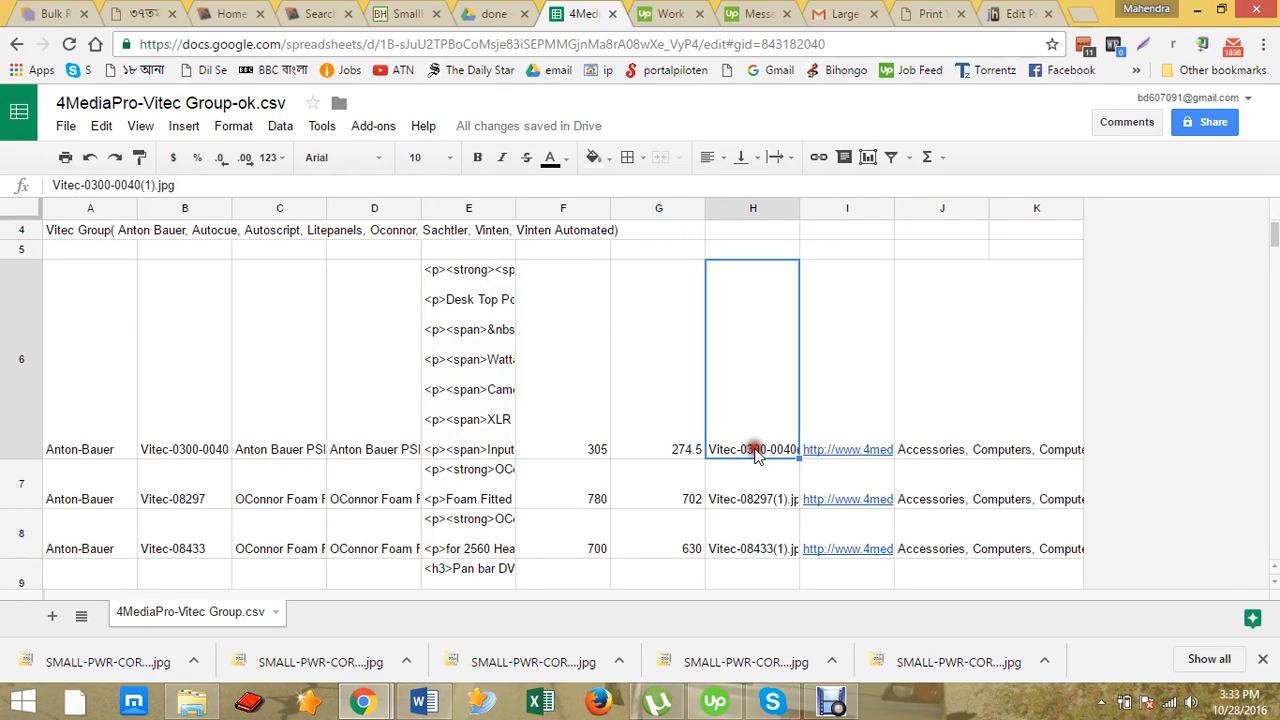
scroll(686, 297, up, 1)
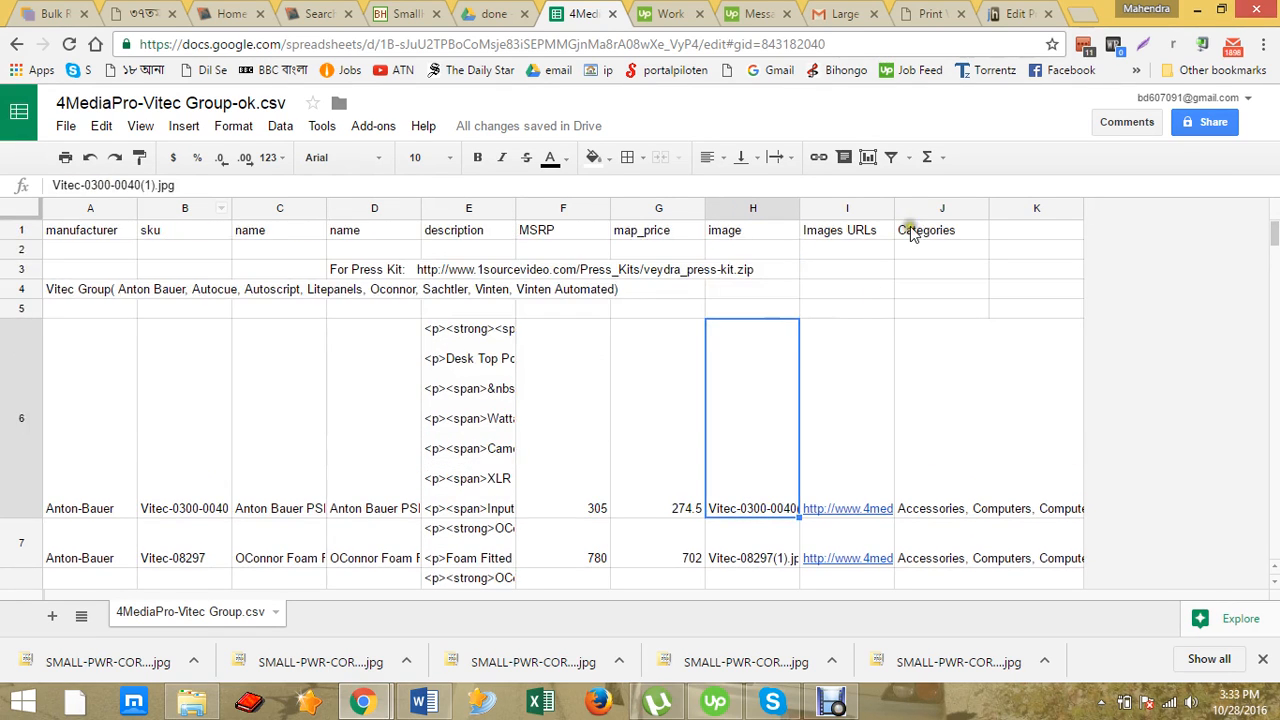
click(950, 240)
scroll(957, 435, down, 2)
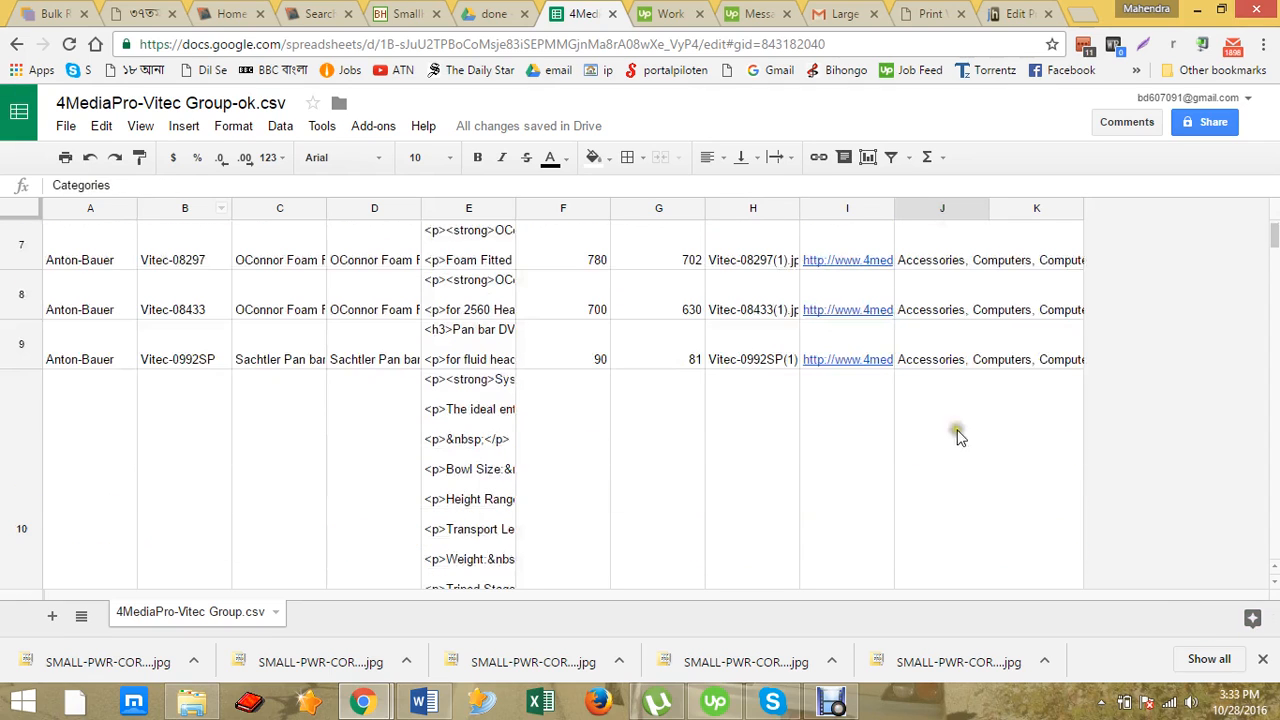
click(932, 262)
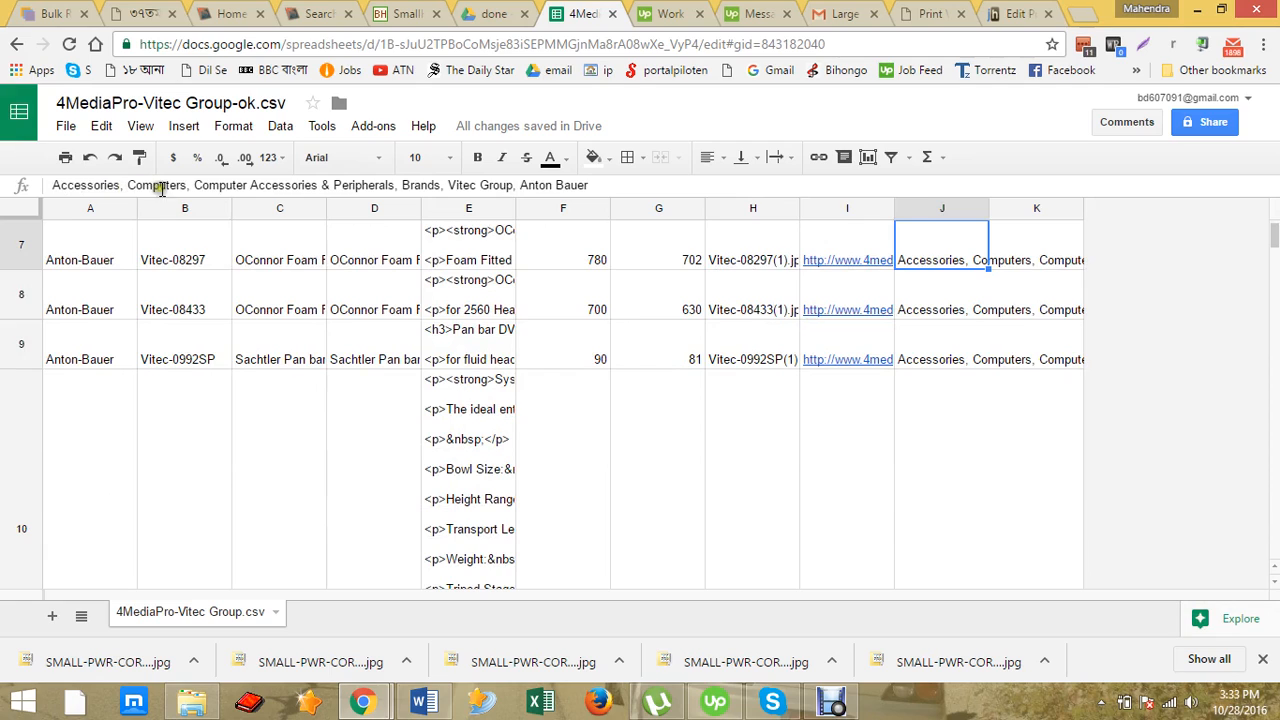
Change the image cell of product Vitec-08297 to list two pipe-separated files, Vitec-08297(1).jpg|Vitec-08297(2).jpg.
click(760, 265)
click(202, 189)
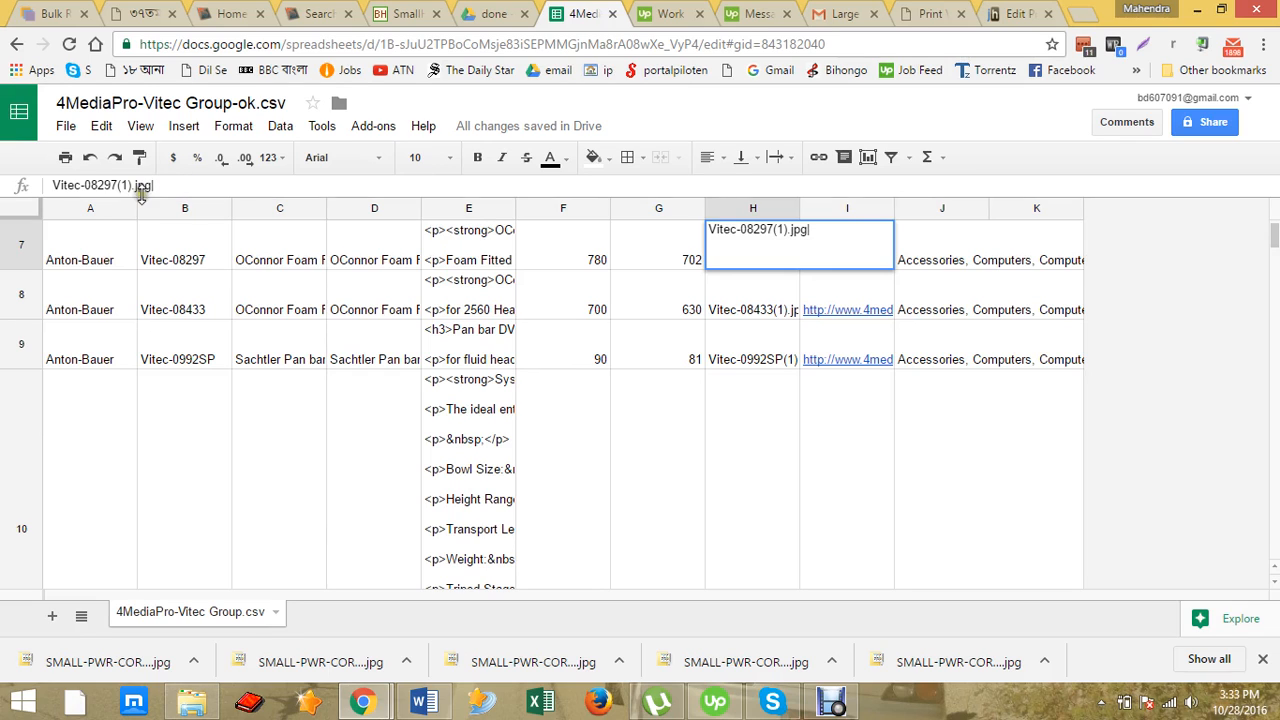
drag(153, 186, 3, 188)
key(ctrl+c)
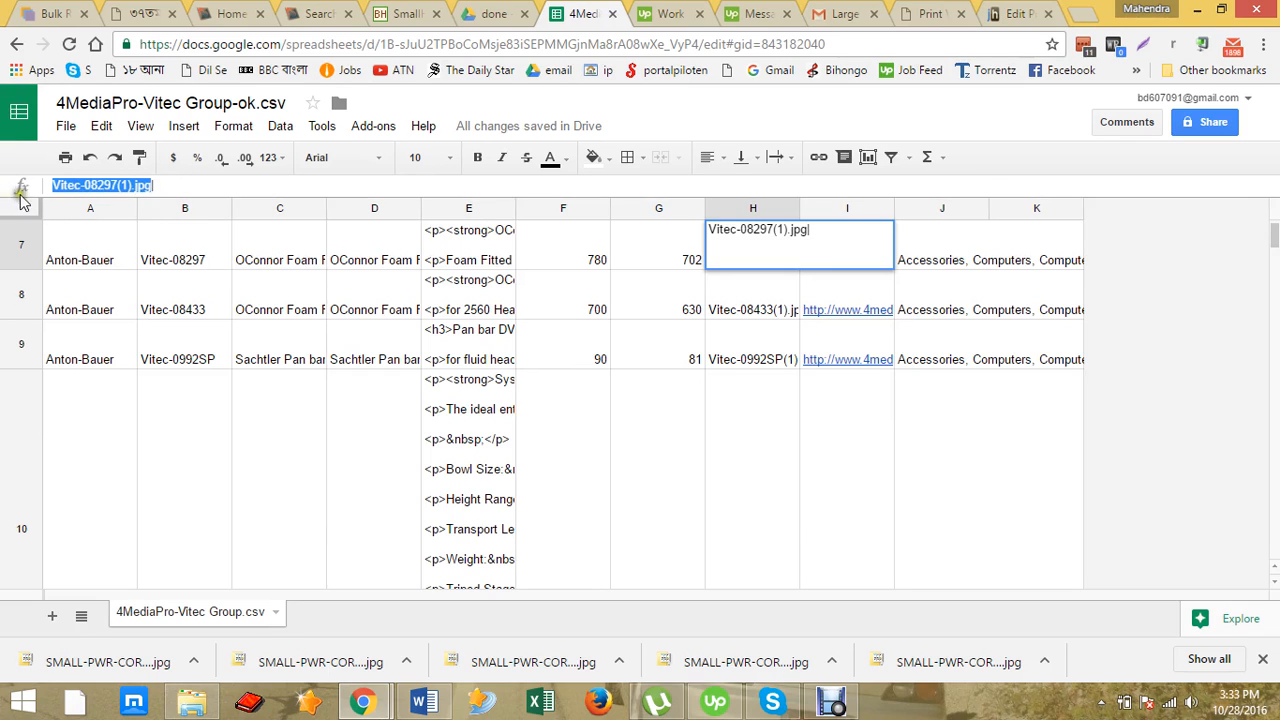
click(186, 189)
key(ctrl+v)
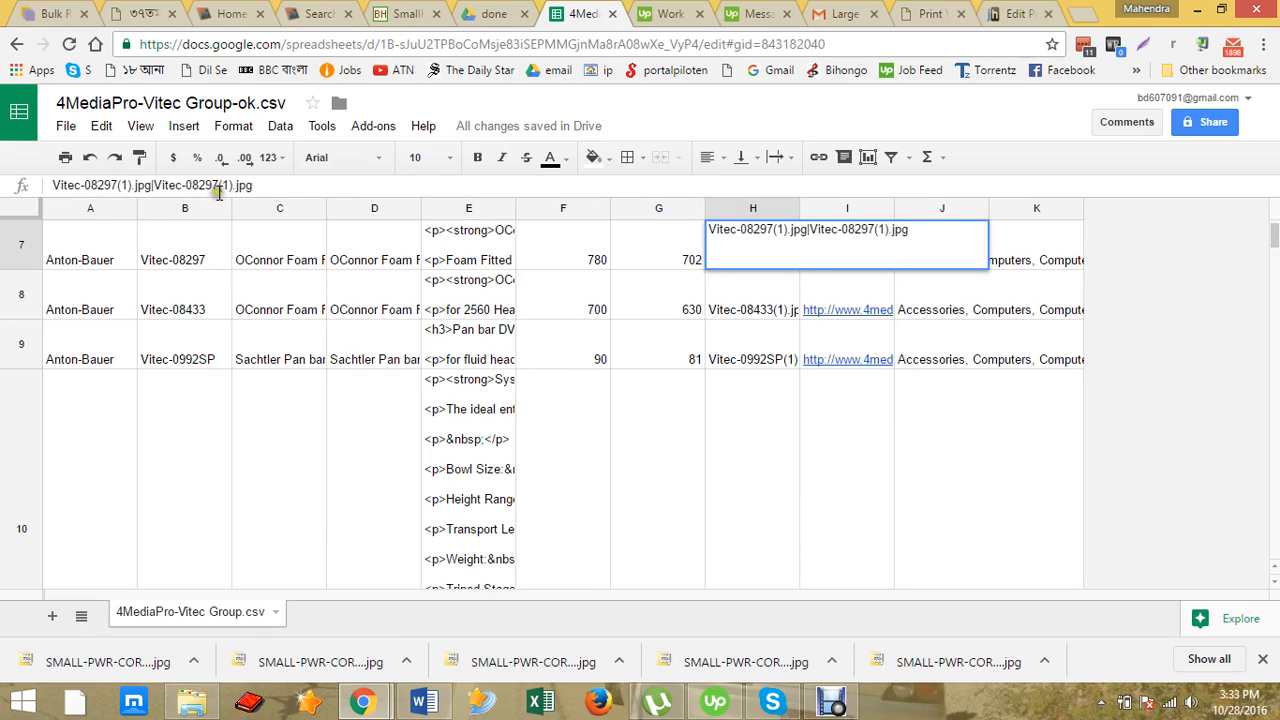
double_click(226, 186)
text(2)
drag(155, 186, 150, 186)
key(Tab)
Highlight the .csv ending in the spreadsheet's file name and leave the name as it is.
scroll(880, 343, up, 5)
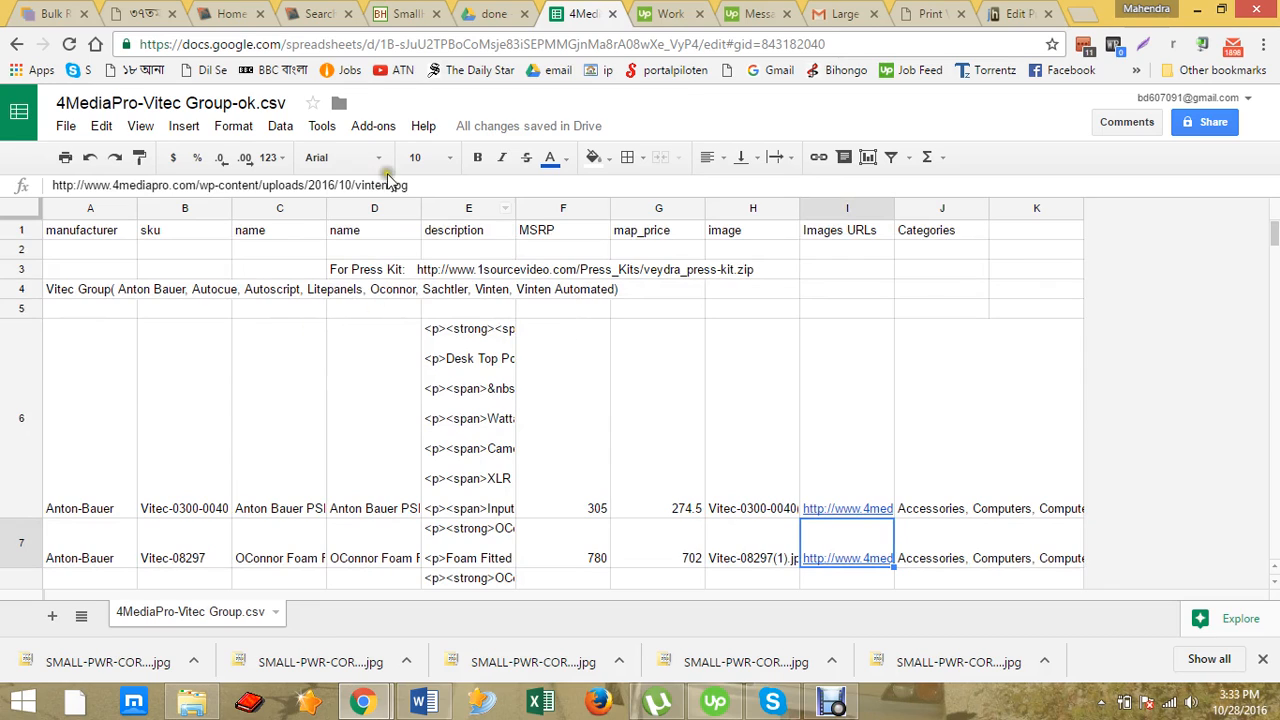
drag(256, 103, 328, 104)
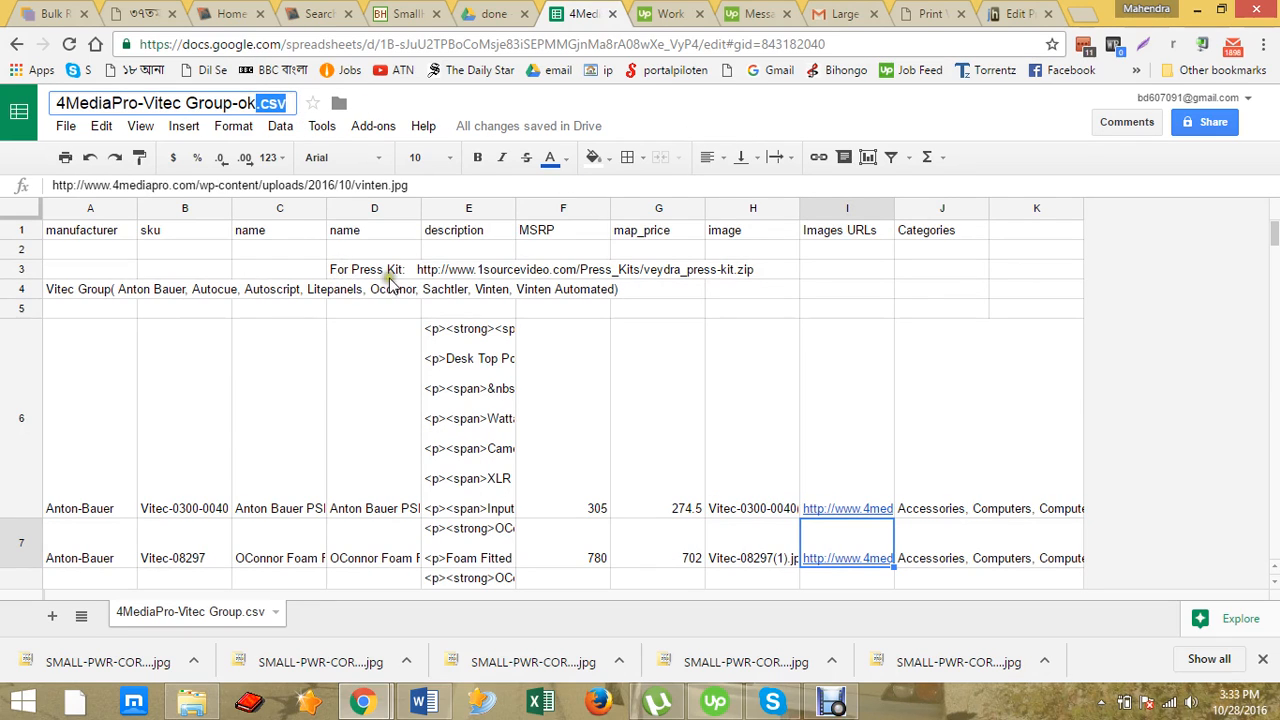
click(278, 301)
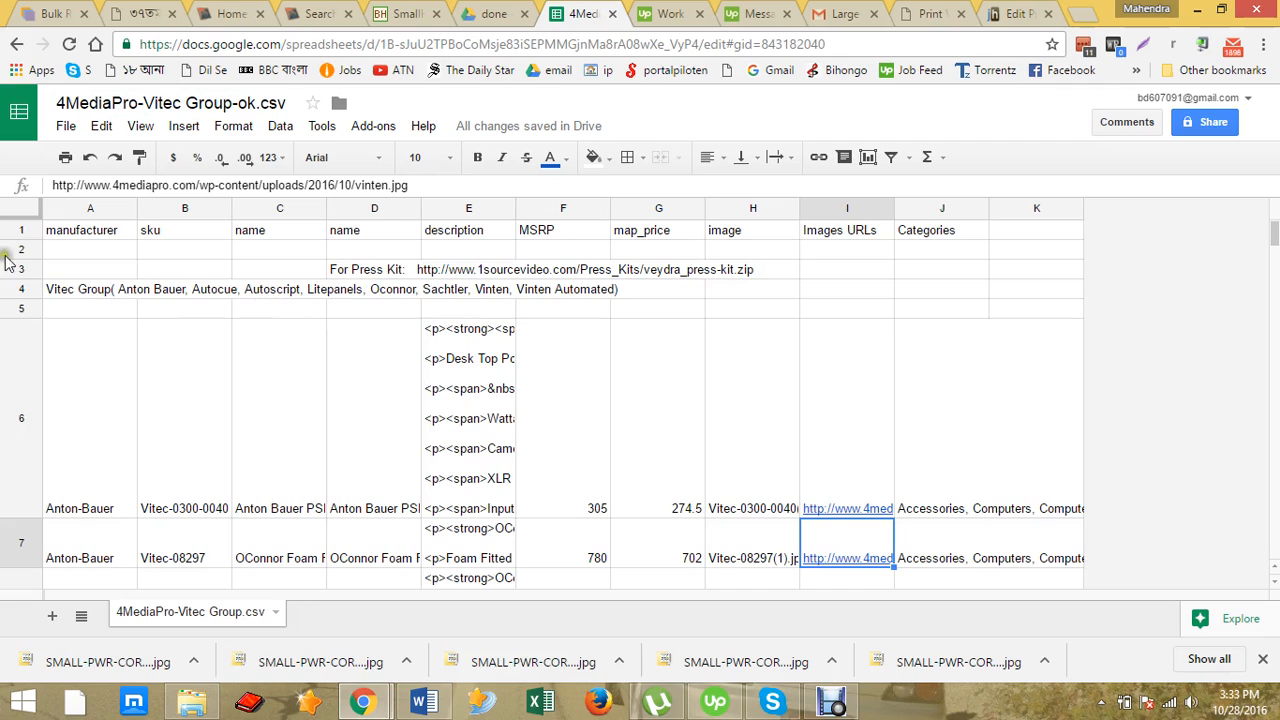
Select rows 2 to 5, between the header row and the first product row.
drag(22, 270, 22, 232)
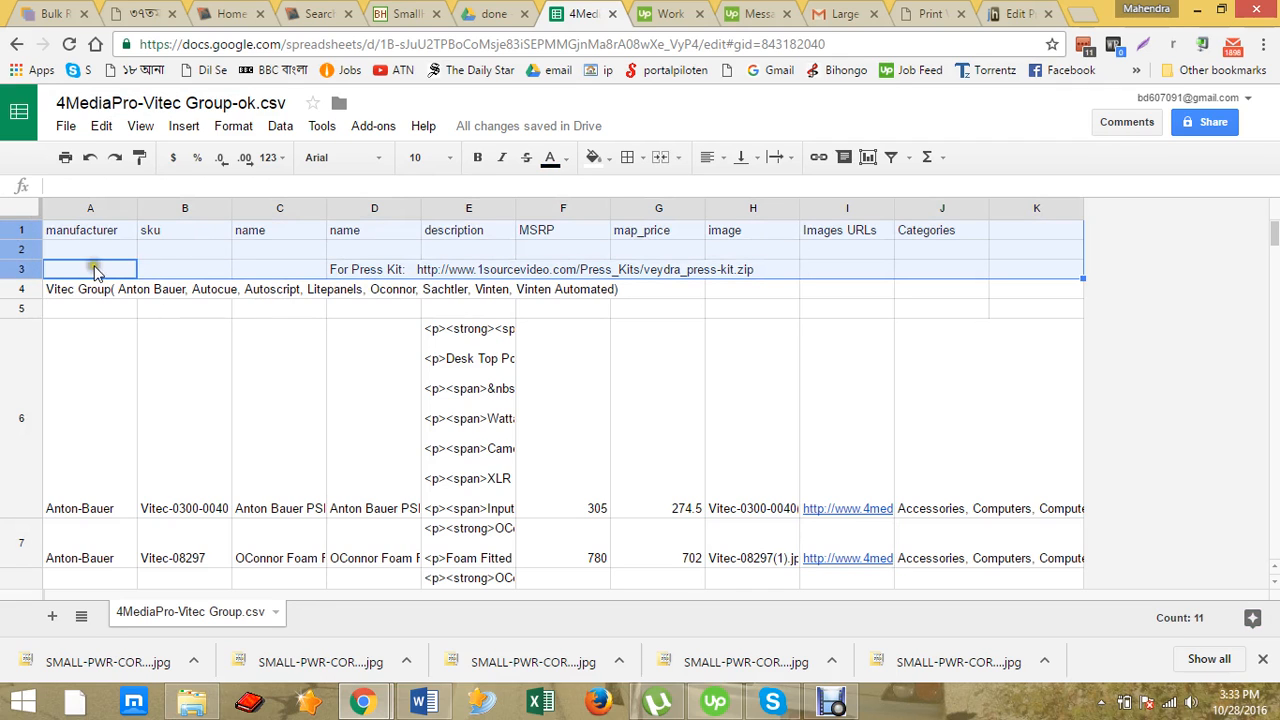
click(357, 365)
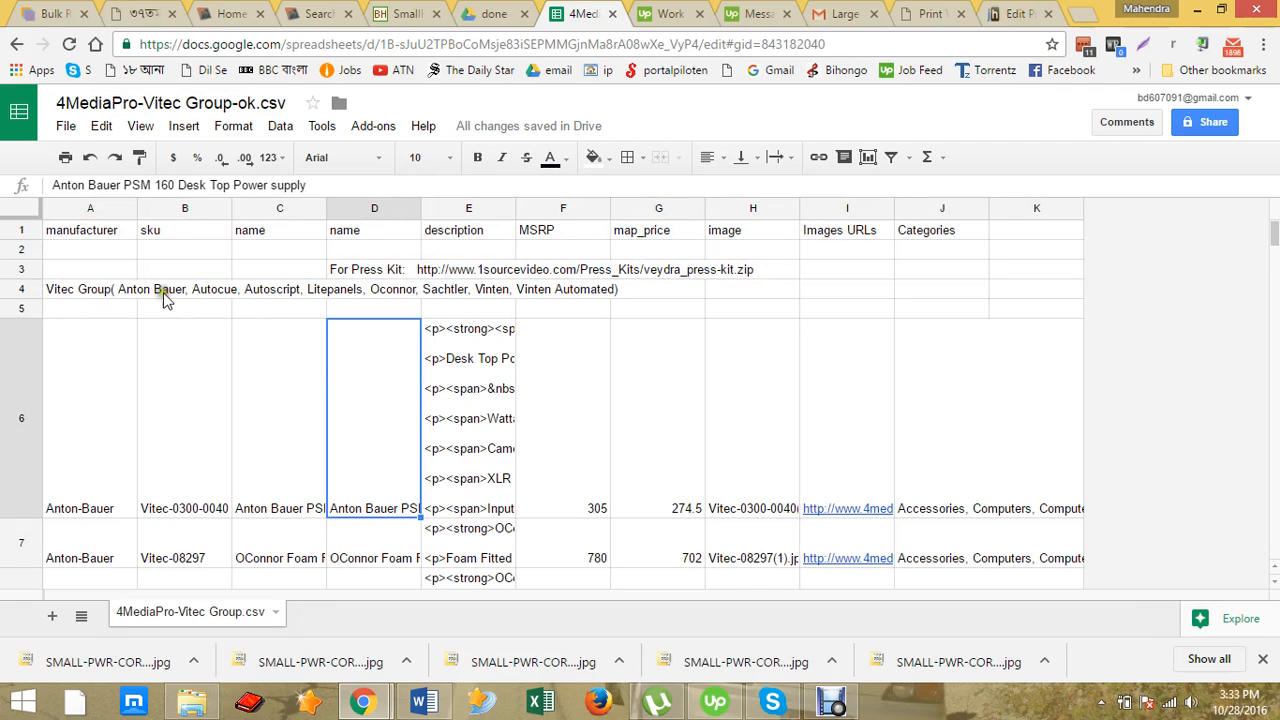
scroll(164, 298, down, 1)
scroll(170, 295, up, 1)
click(30, 270)
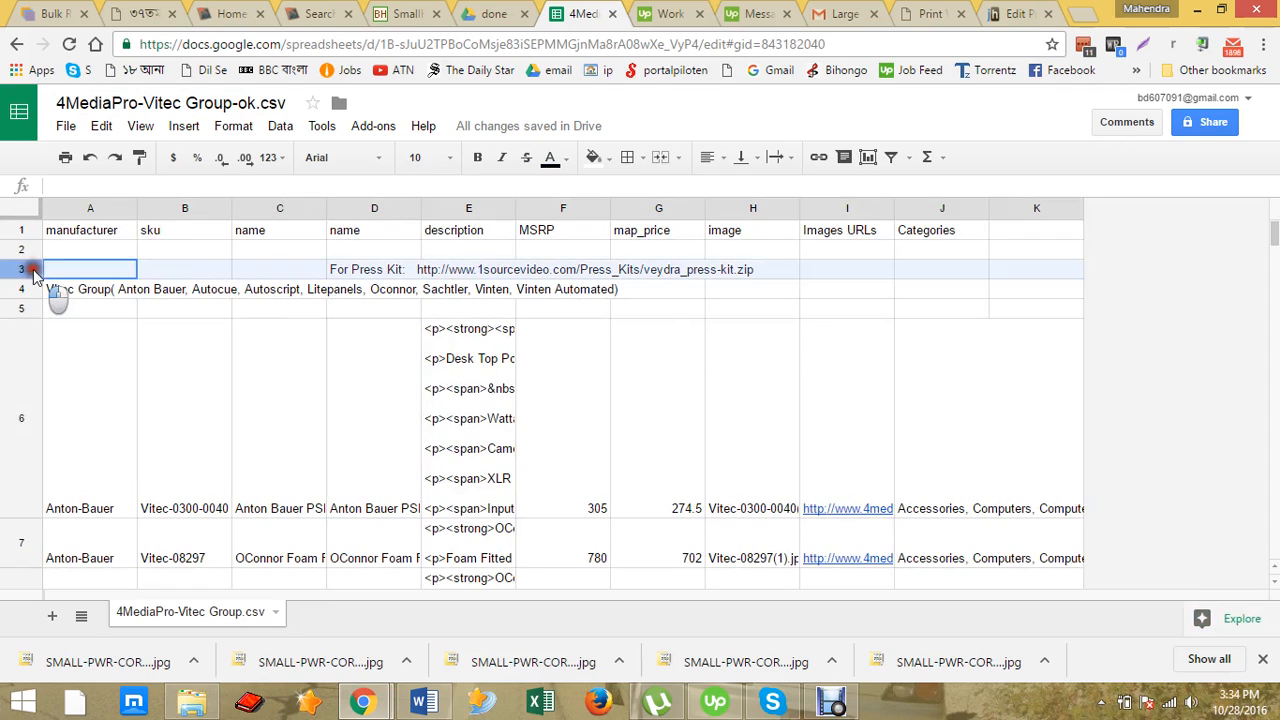
drag(38, 305, 22, 250)
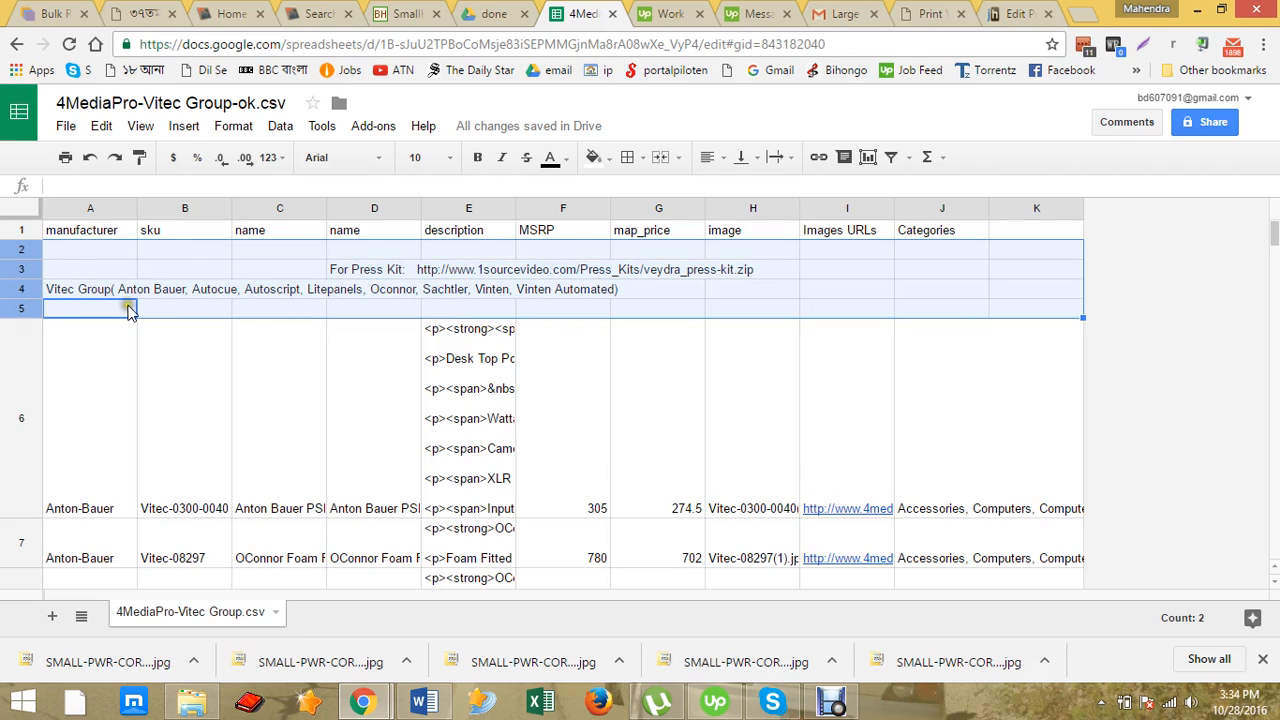
Highlight the press kit URL in cell D3, then leave the cell and select row 2.
click(400, 272)
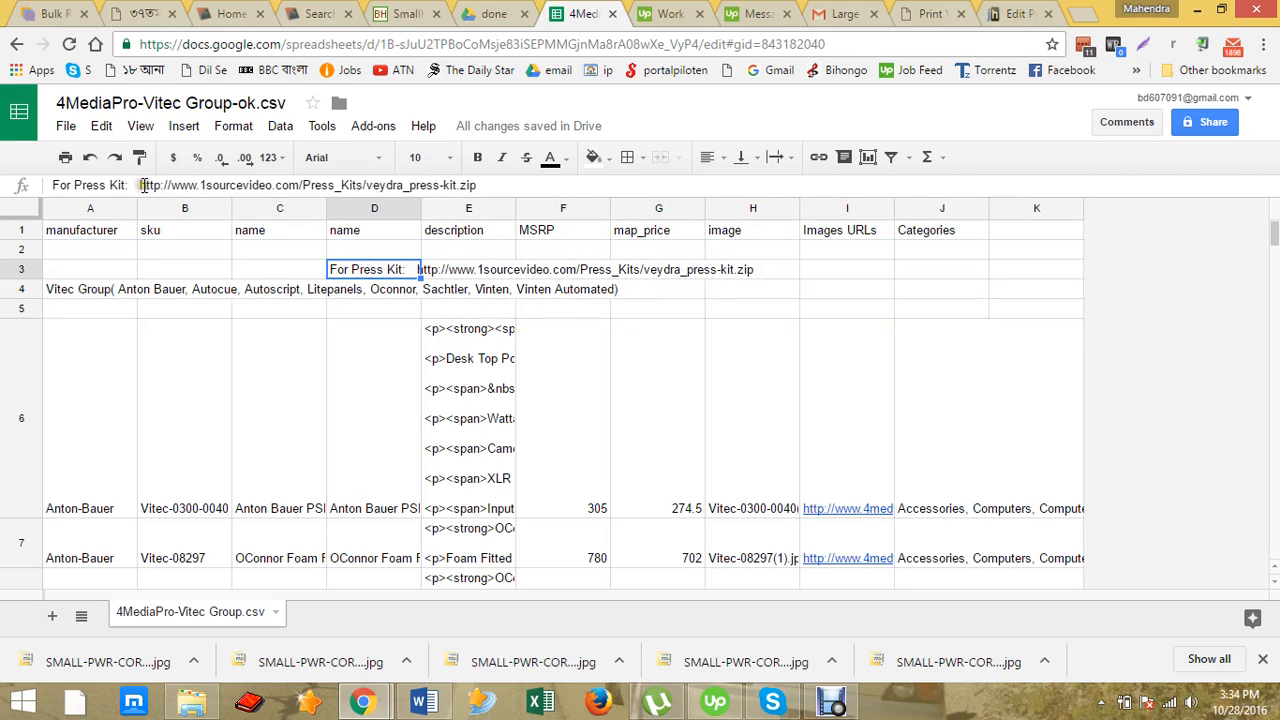
drag(141, 185, 483, 183)
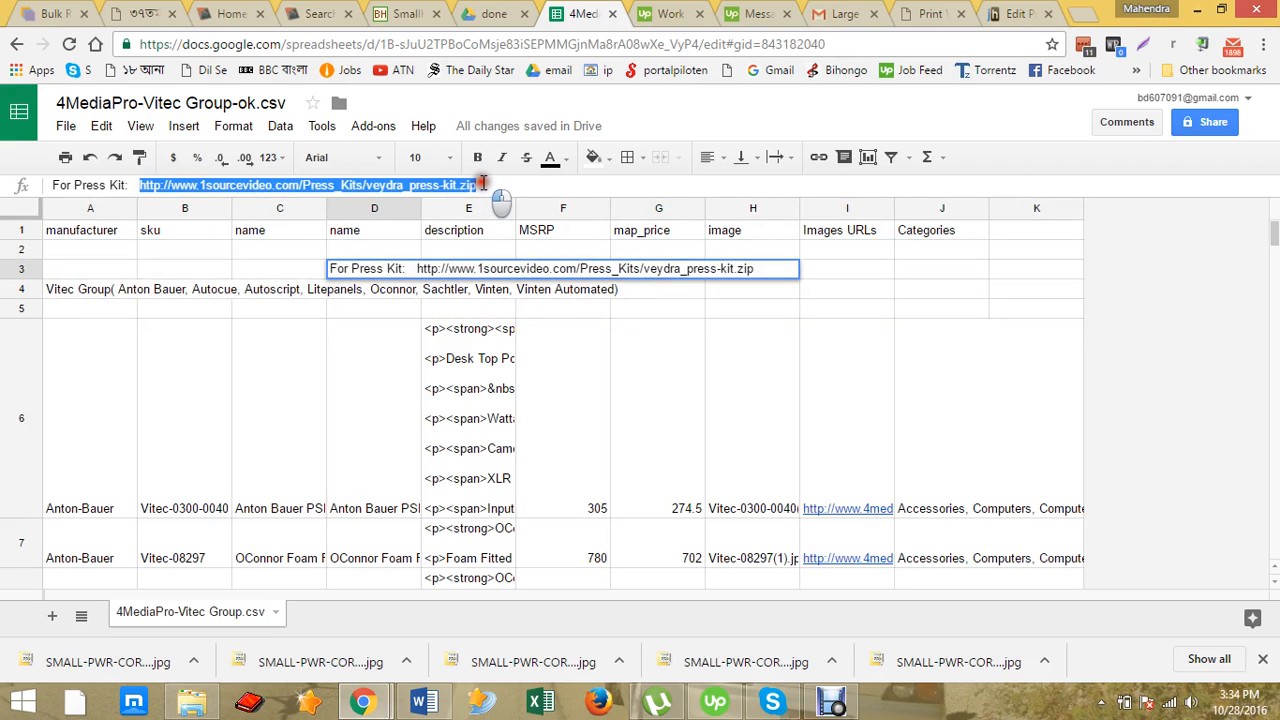
click(21, 248)
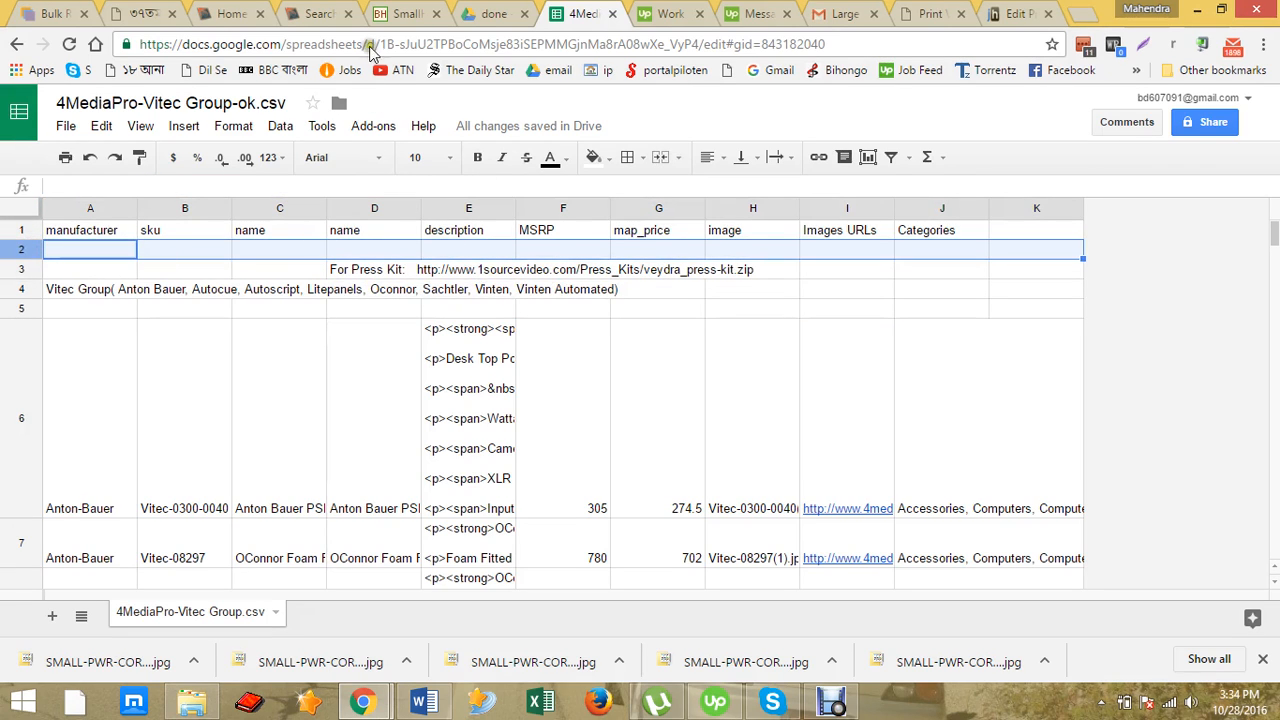
Return to the product being edited and look through the Media Library images offered for its gallery.
click(1015, 13)
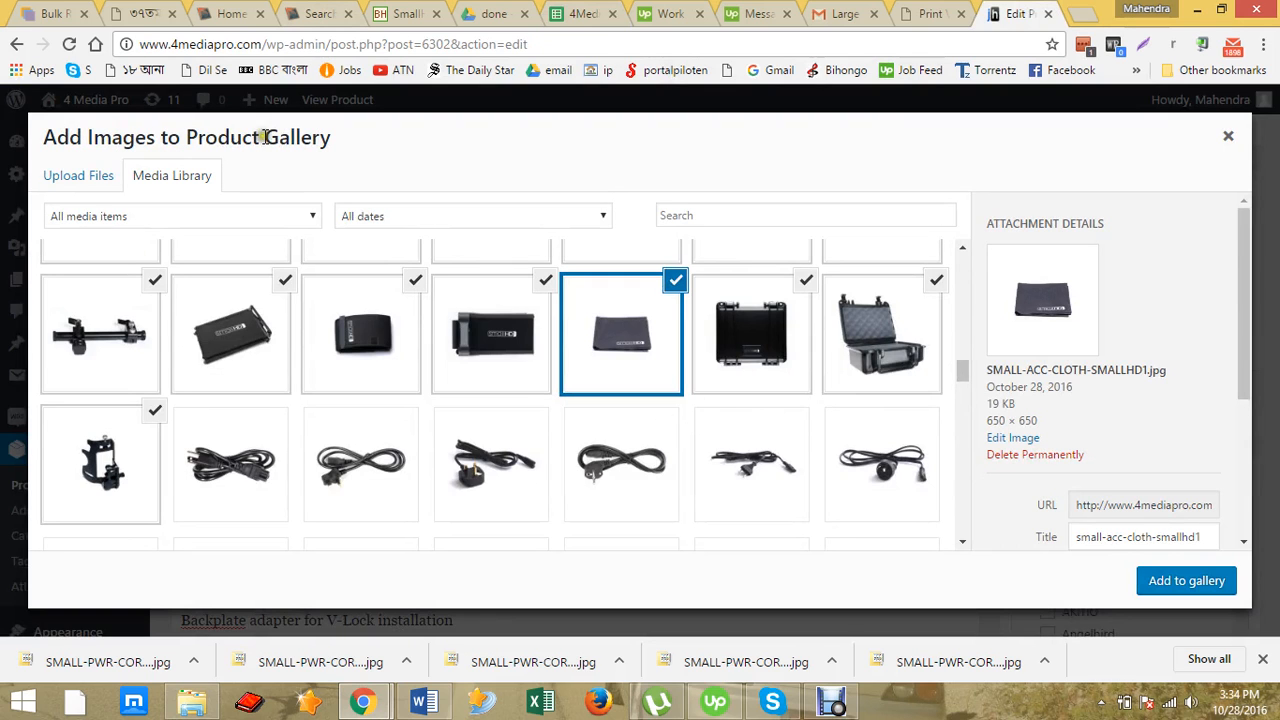
scroll(777, 429, down, 10)
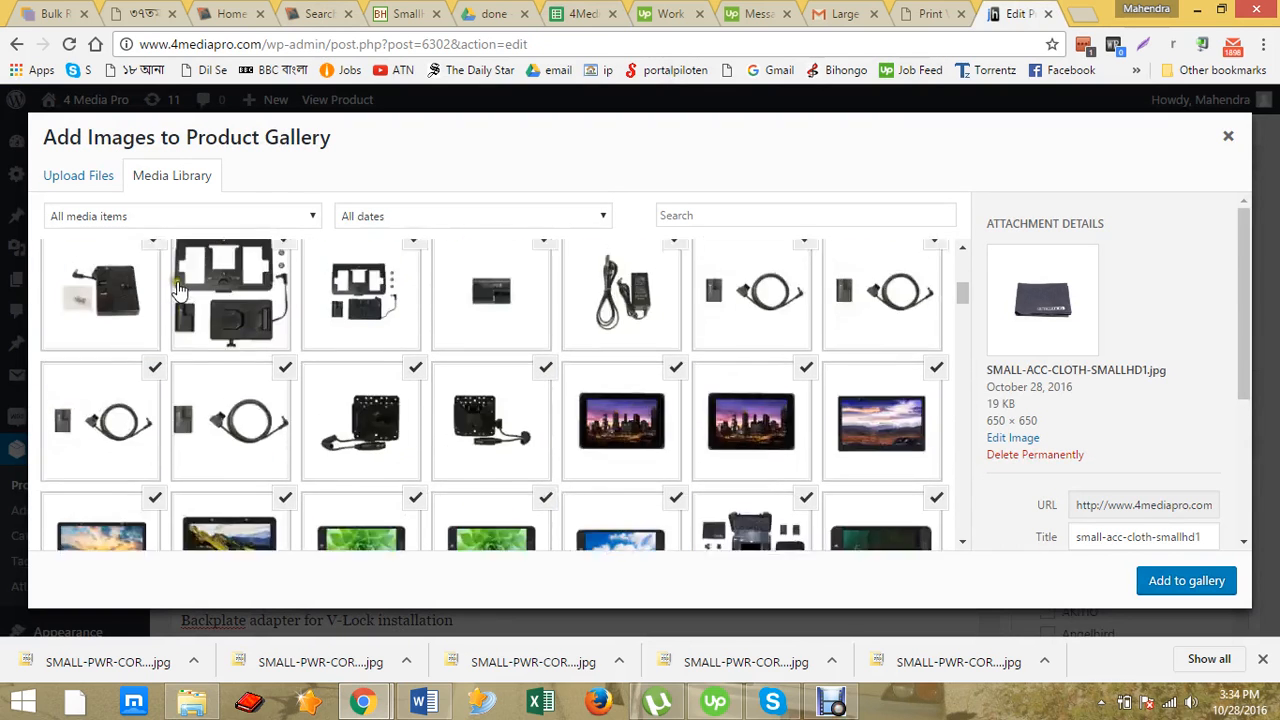
scroll(560, 360, up, 5)
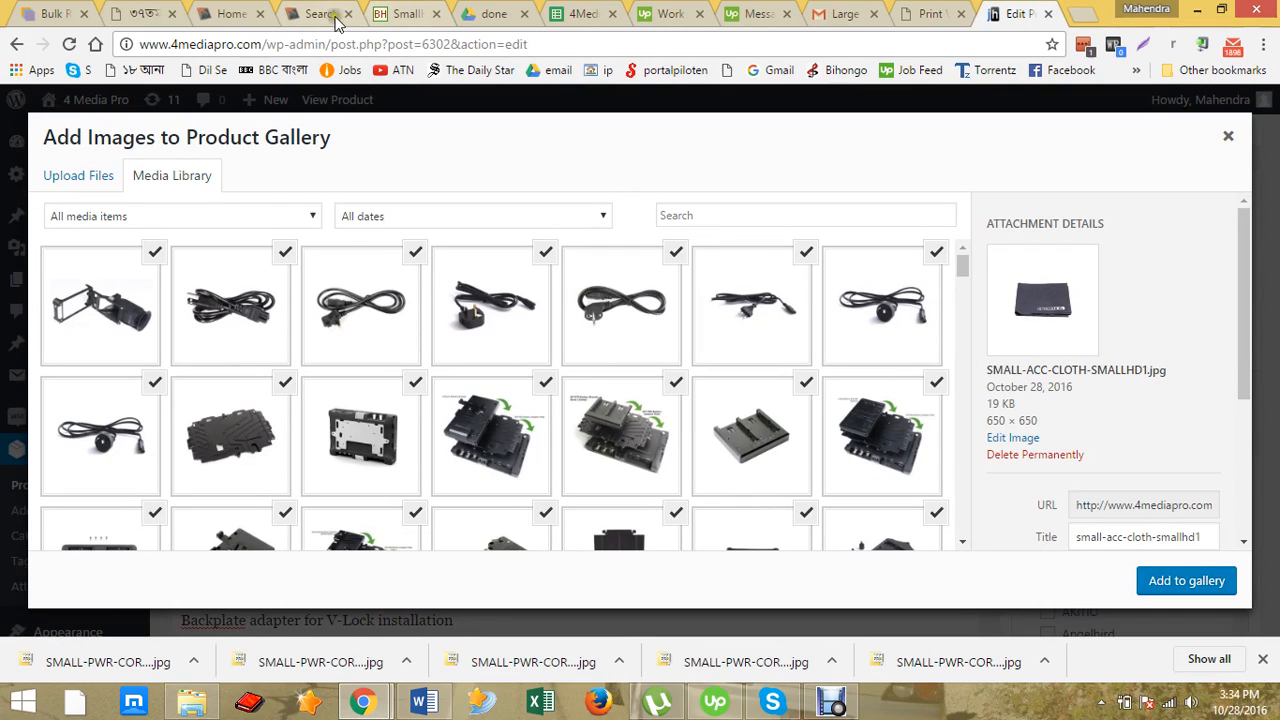
Switch to the browser window with the WP All Import page for XML and CSV files.
mouse_move(368, 704)
click(447, 626)
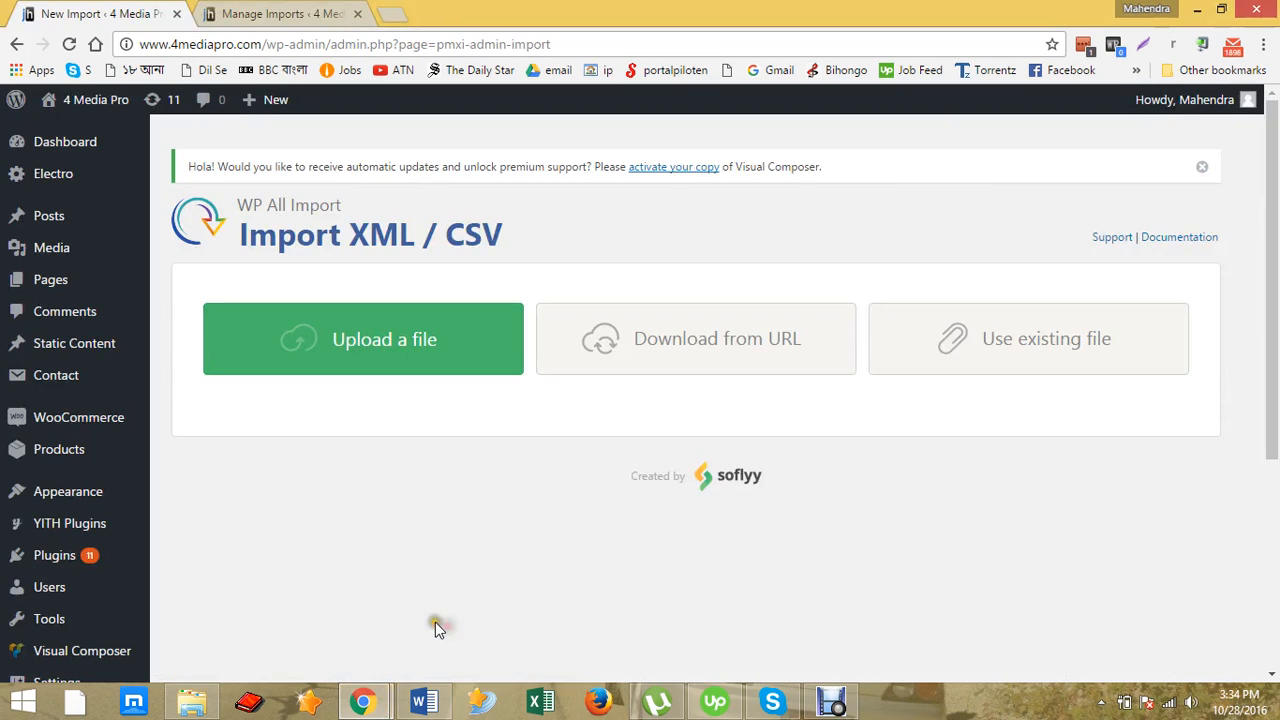
Highlight the number 1 in the image file name in H6 of the spreadsheet and compare it with the product's Media Library images.
click(340, 650)
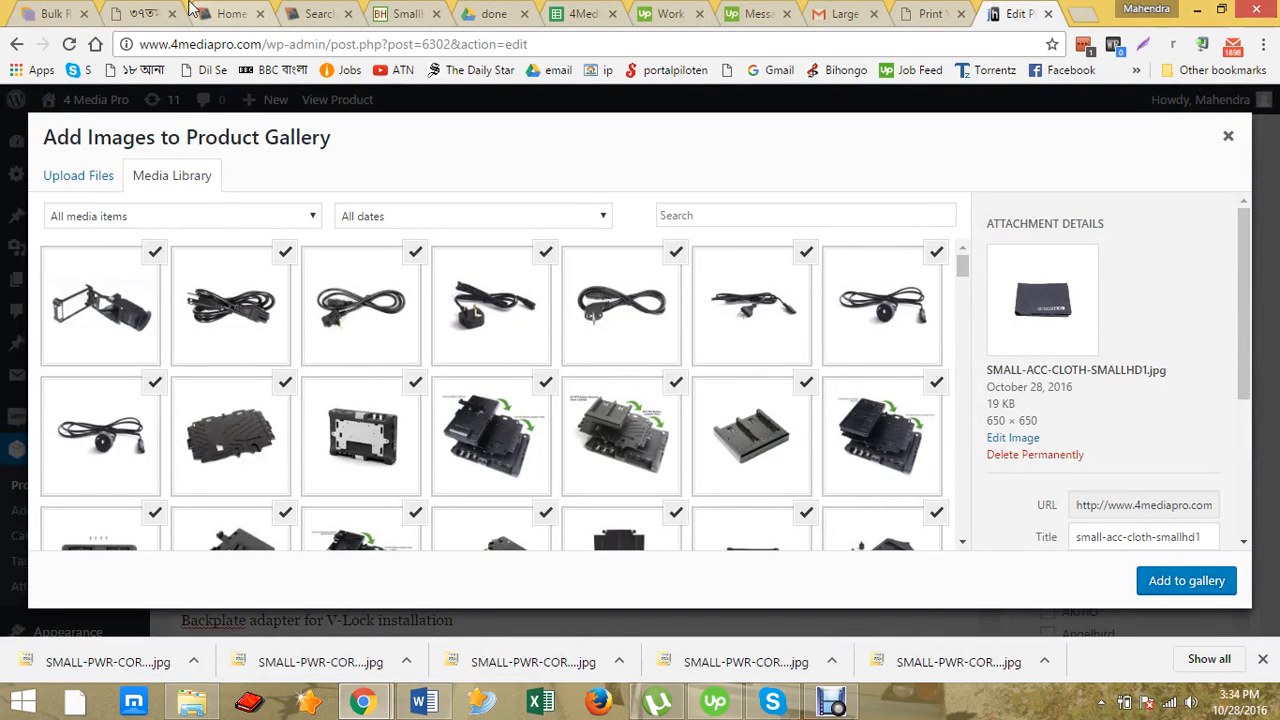
click(560, 14)
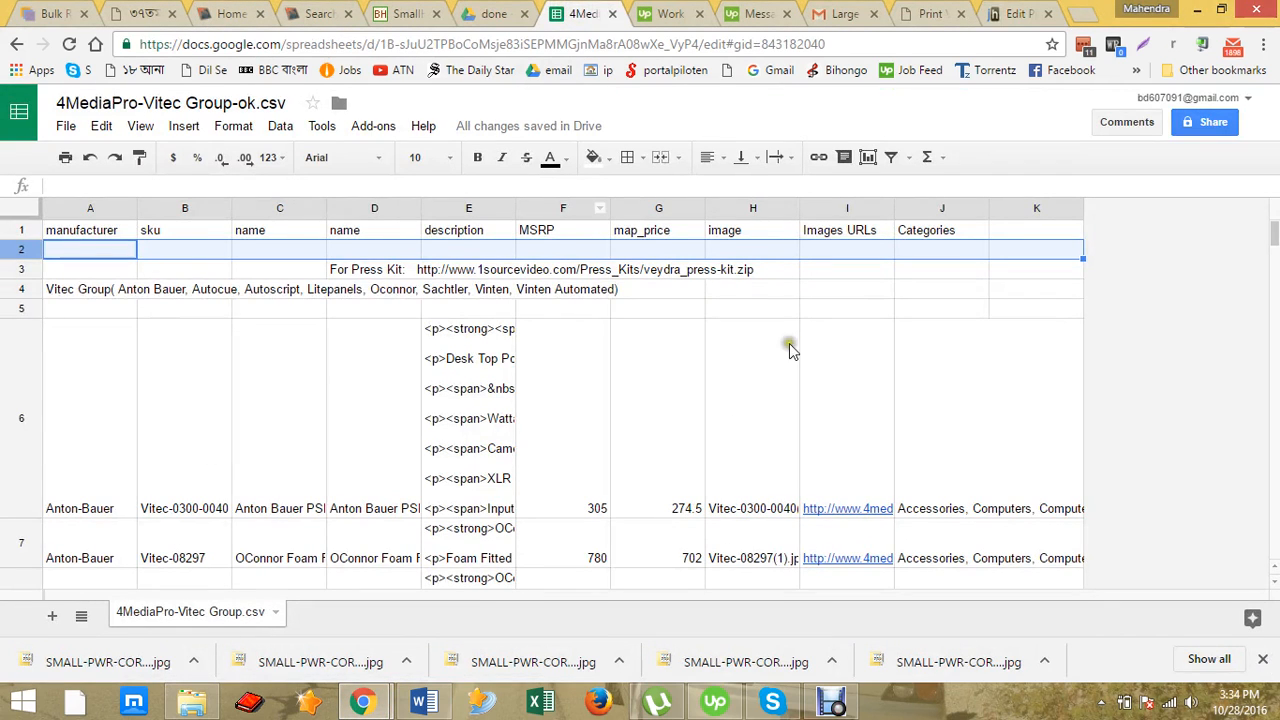
click(726, 512)
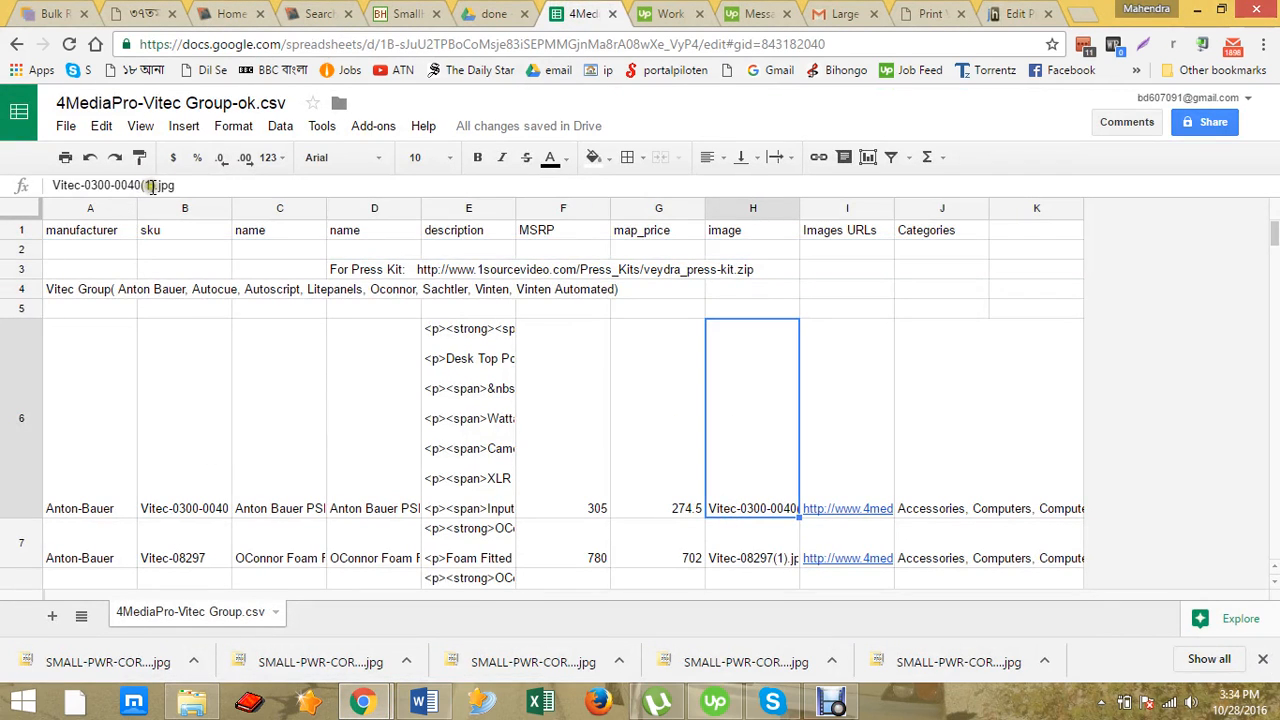
drag(142, 187, 156, 188)
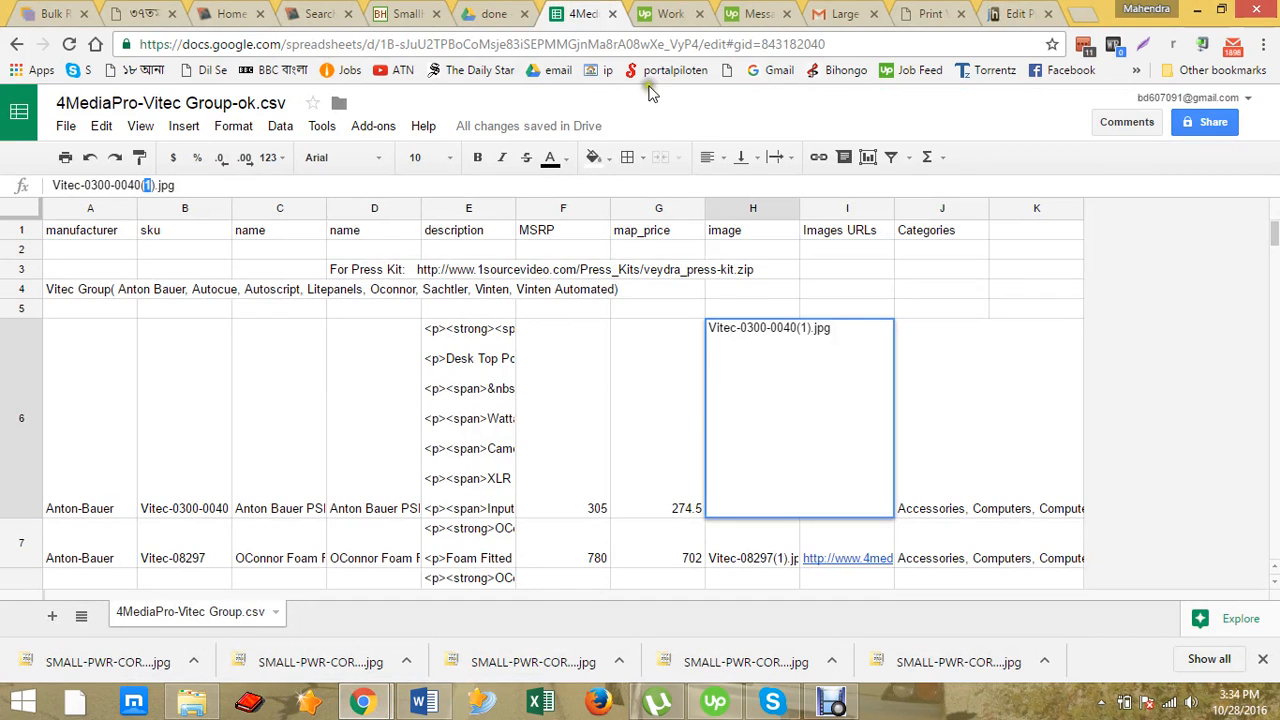
click(1020, 14)
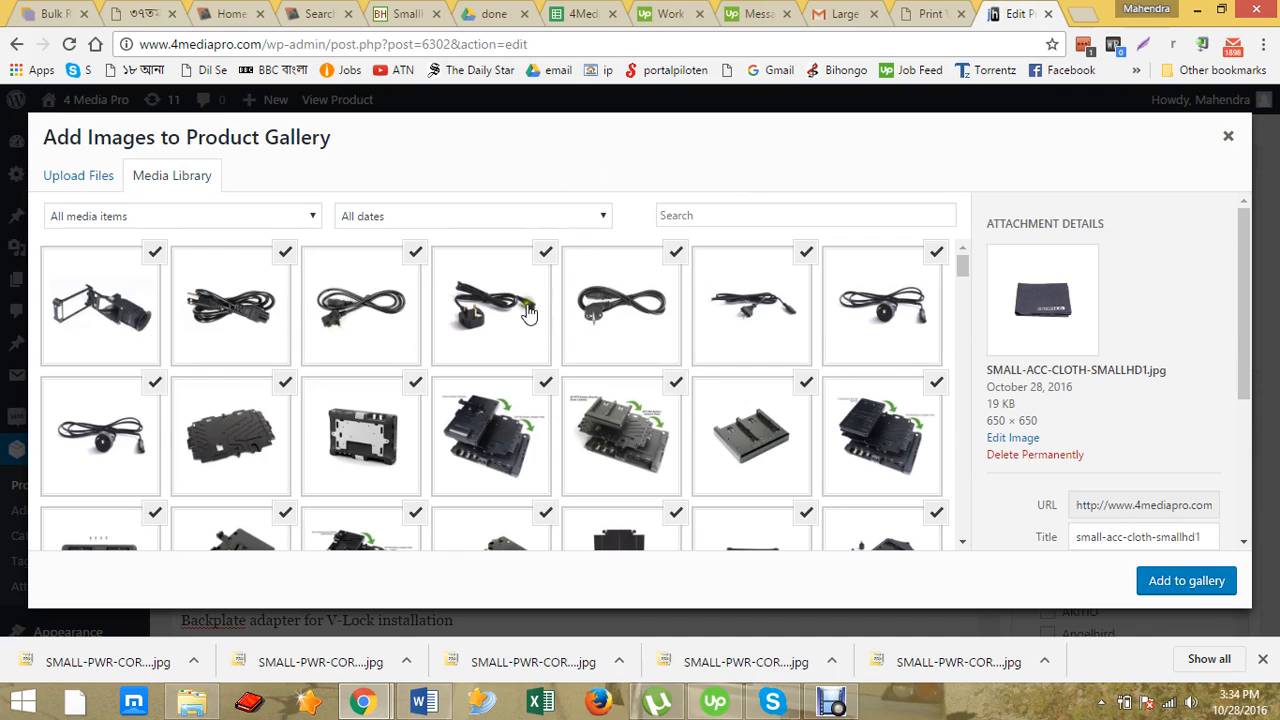
click(580, 14)
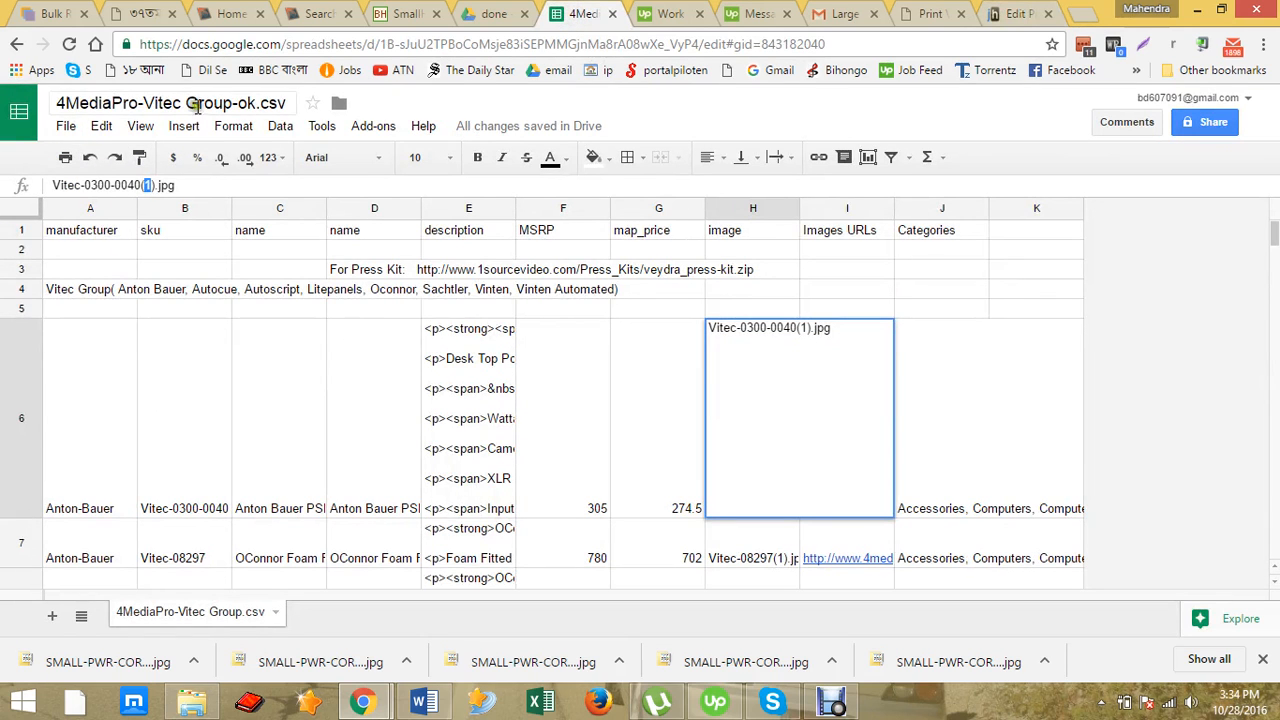
click(73, 130)
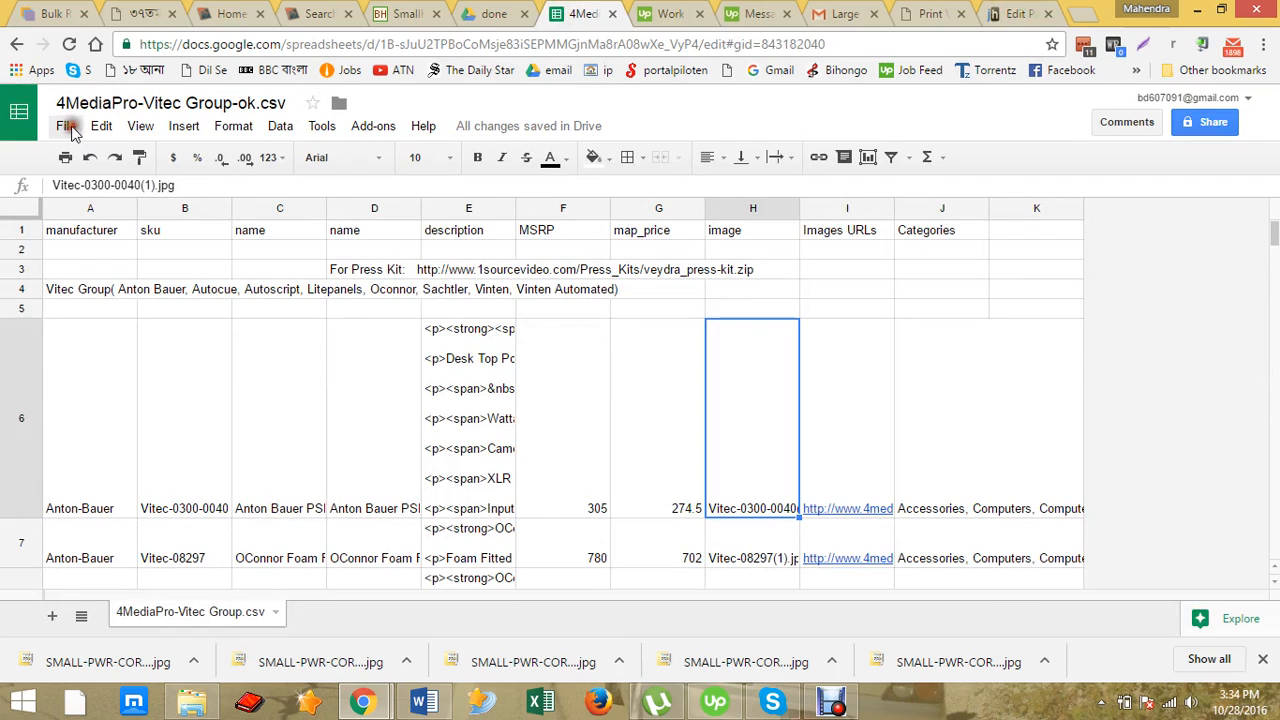
Delete rows 2 to 5 between the header row and the first product row of the spreadsheet.
click(18, 263)
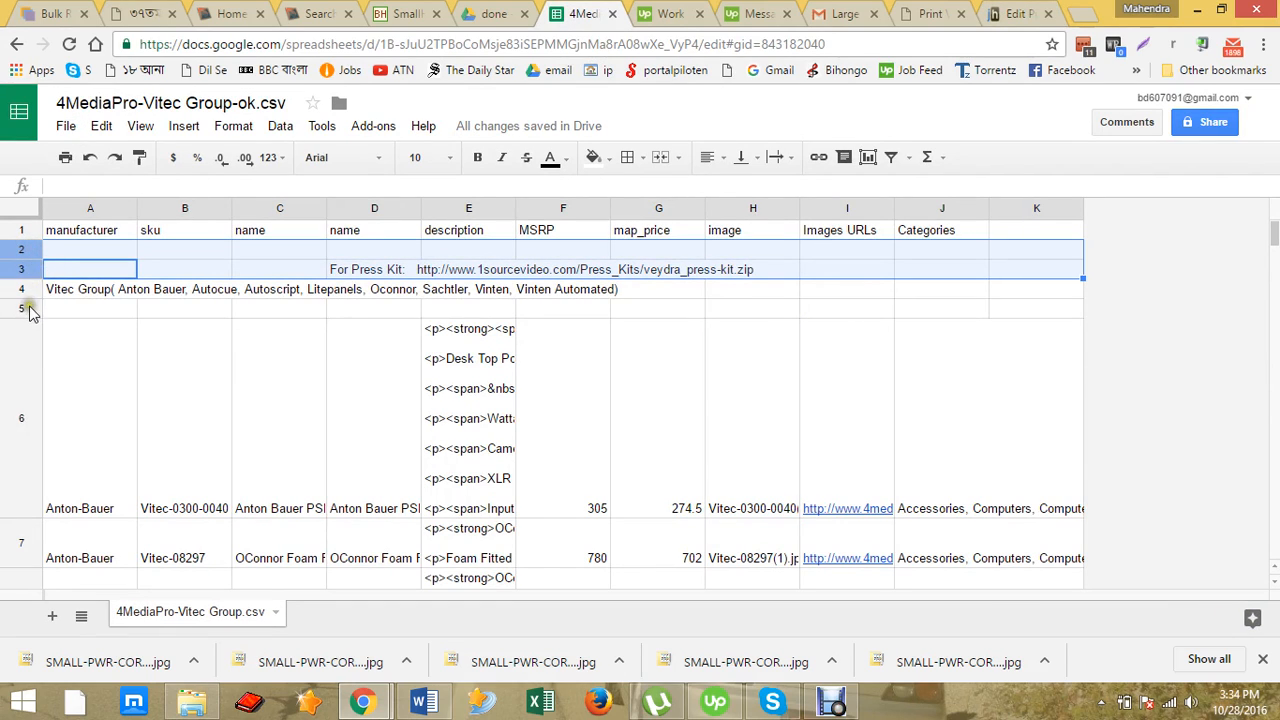
click(25, 308)
shift+click(14, 250)
right_click(20, 270)
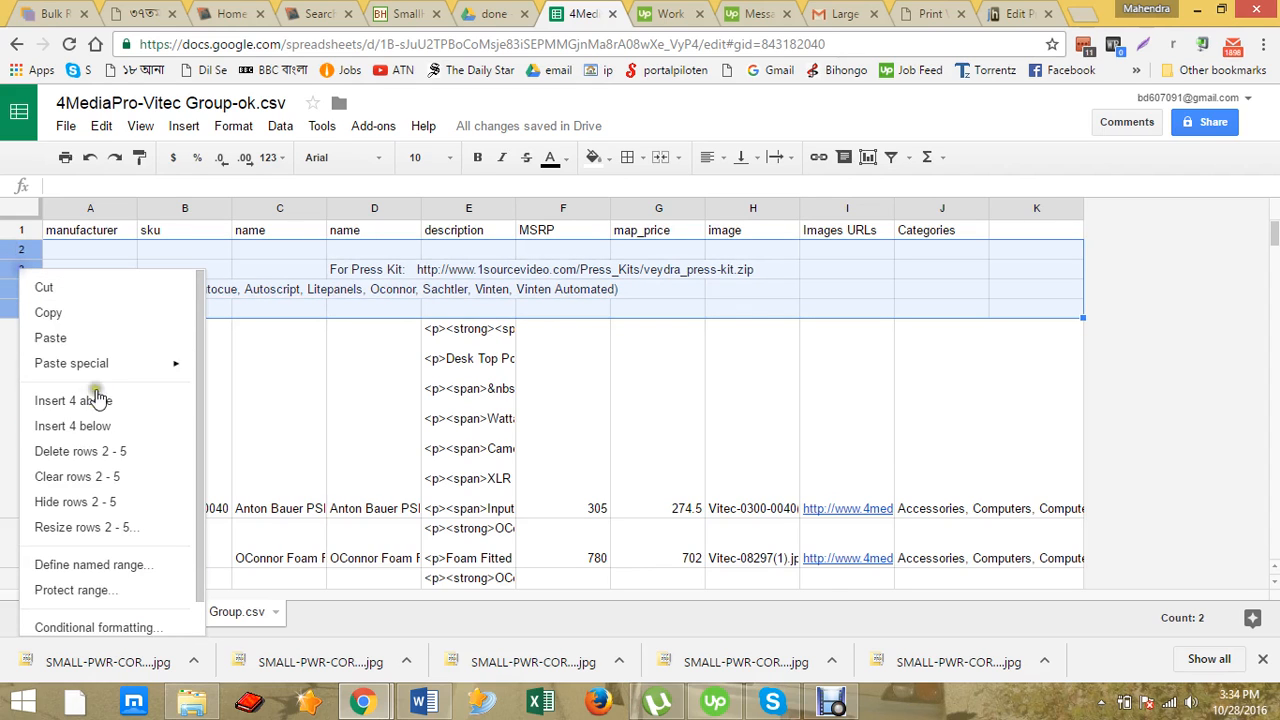
click(103, 451)
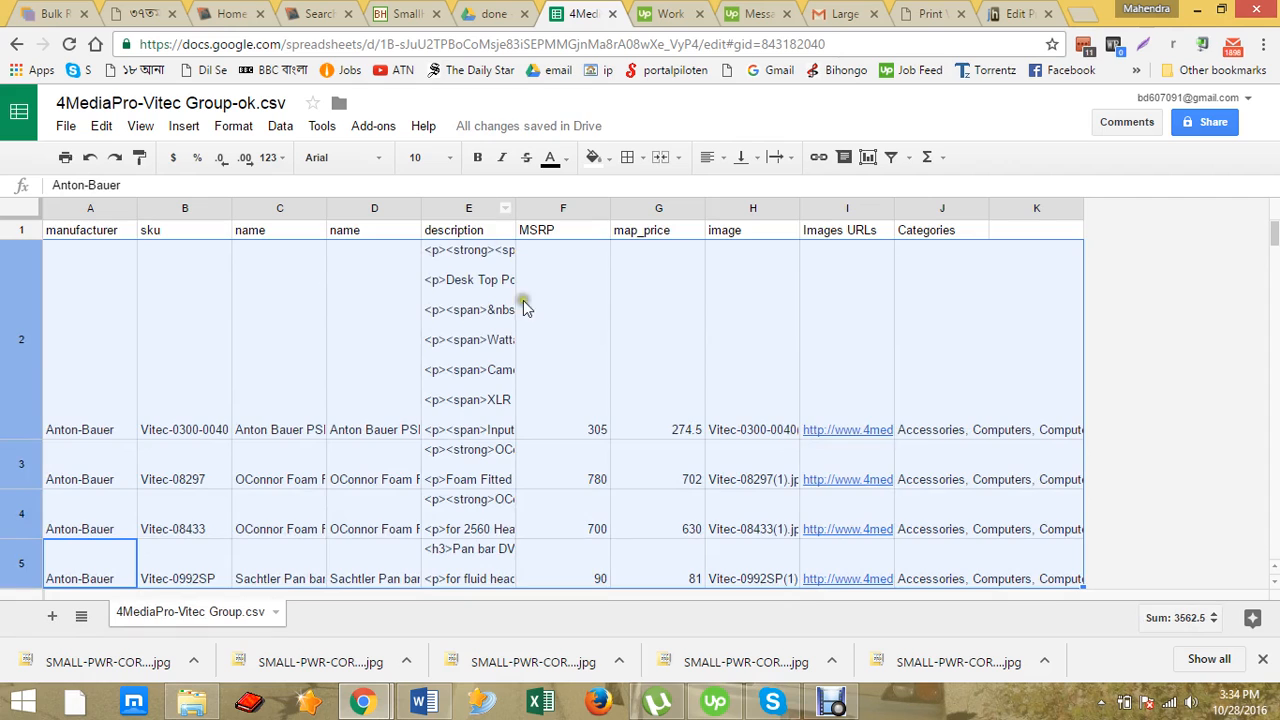
Look over the cleaned rows and download the current sheet as comma-separated values (.csv).
scroll(526, 310, down, 5)
scroll(450, 325, up, 5)
scroll(300, 262, up, 1)
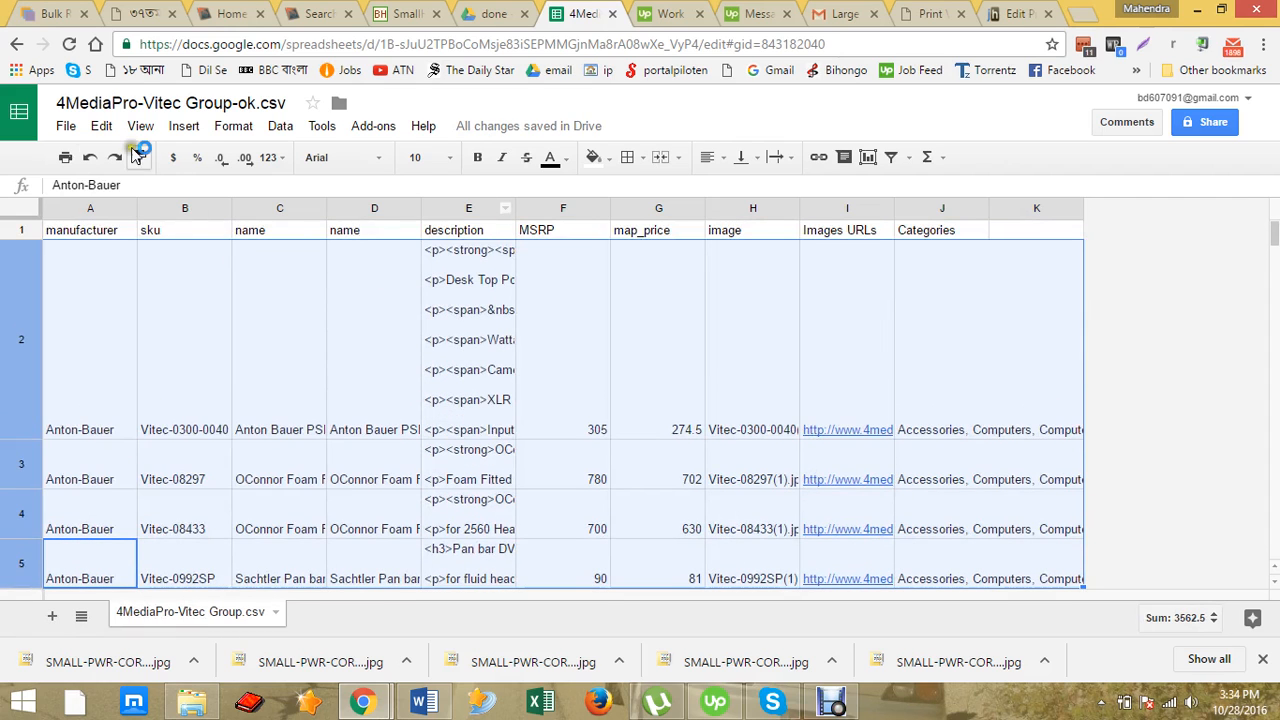
click(65, 125)
mouse_move(190, 455)
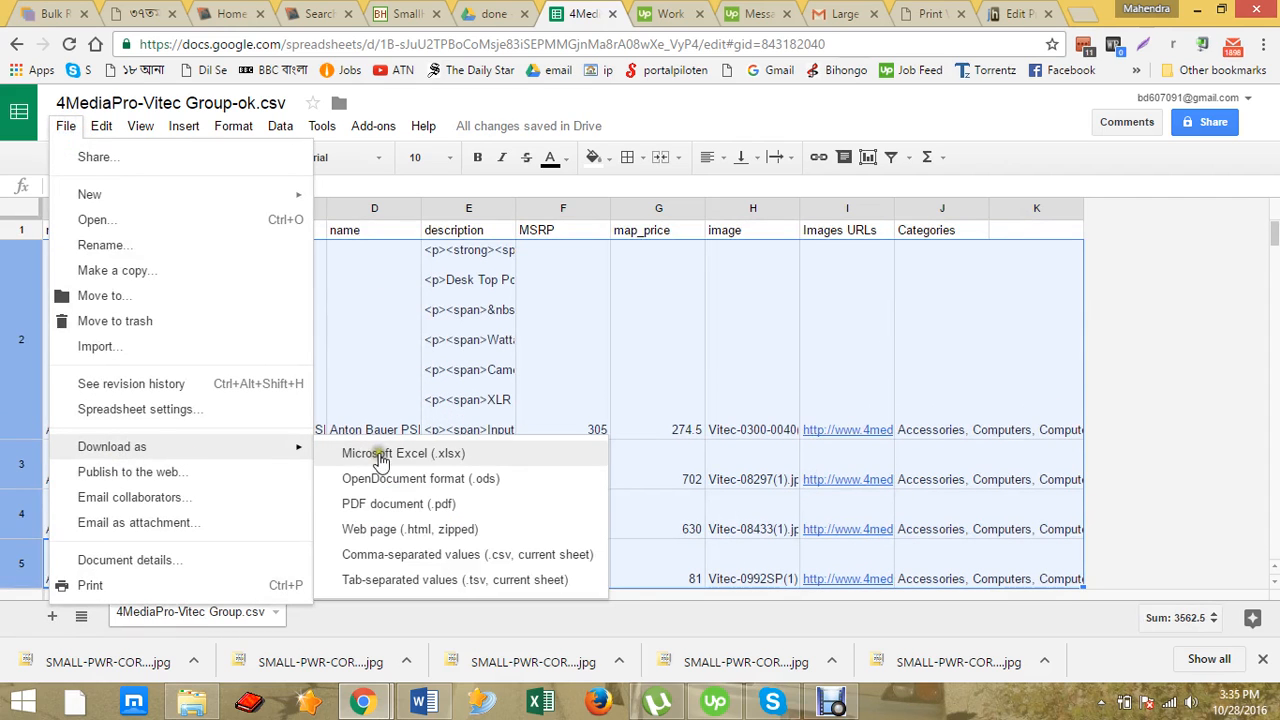
click(500, 563)
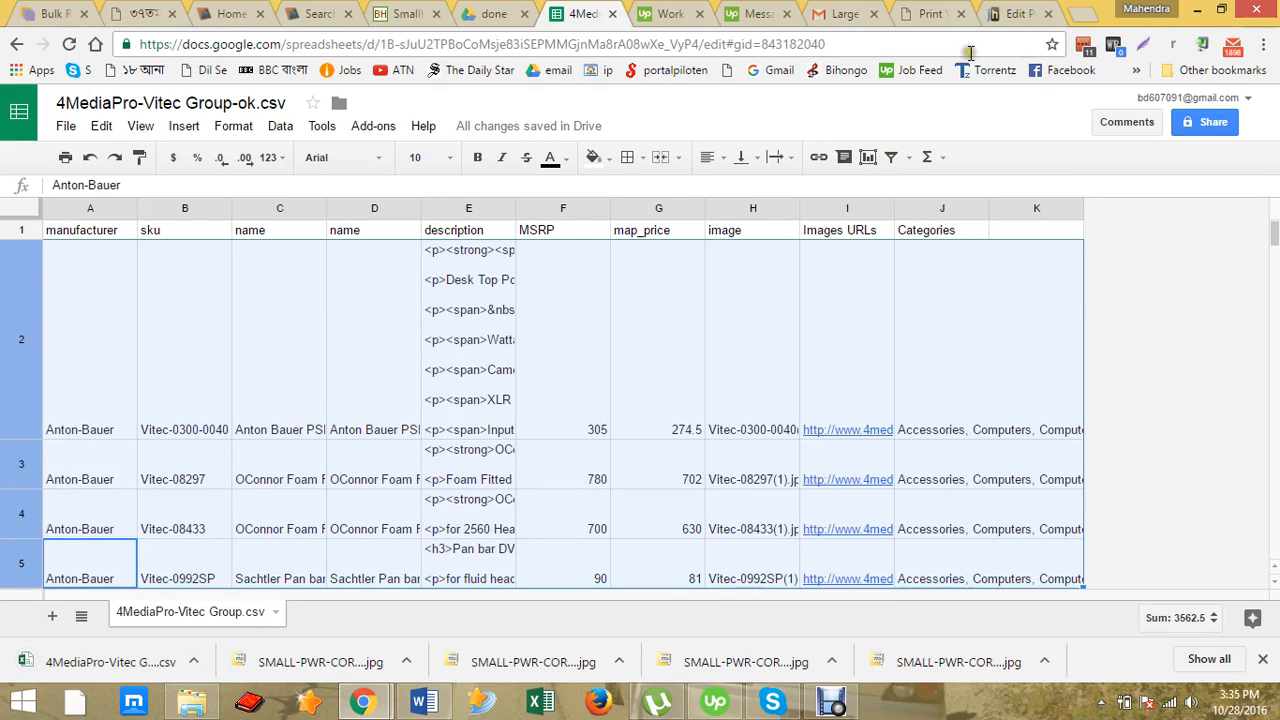
Switch to the browser window with WP All Import and highlight the word CSV in the page heading.
click(1018, 14)
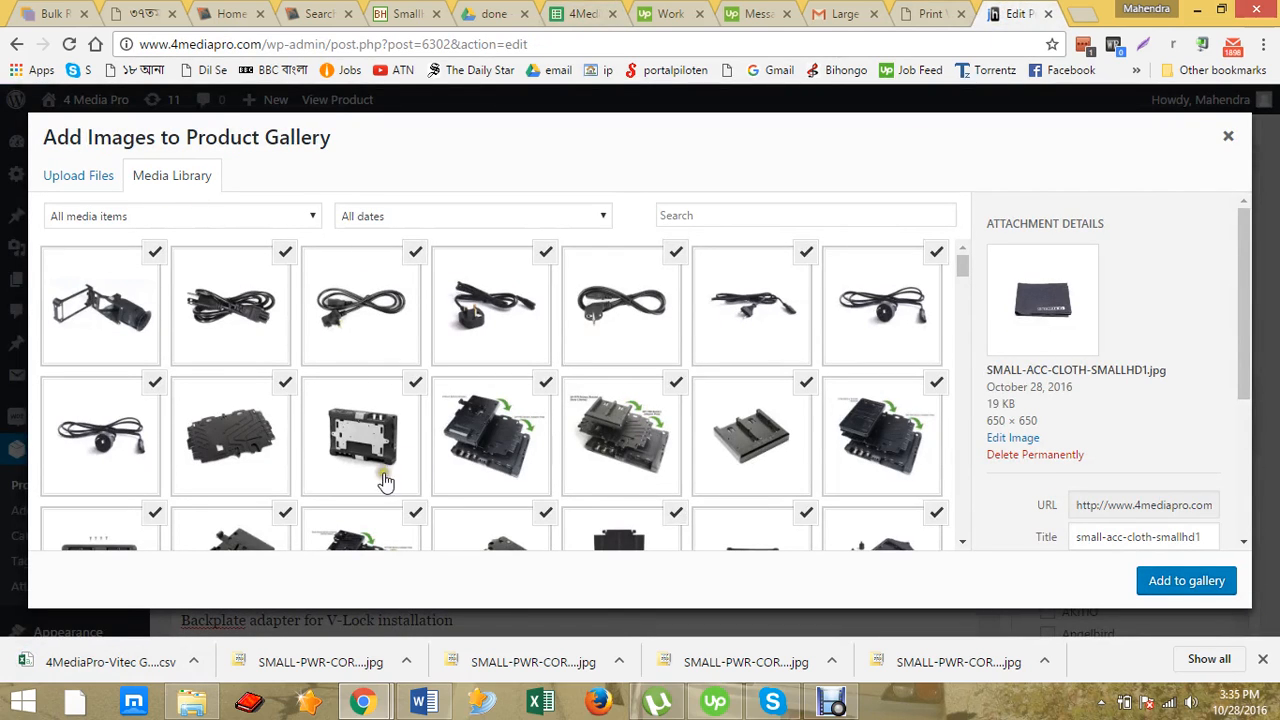
mouse_move(375, 700)
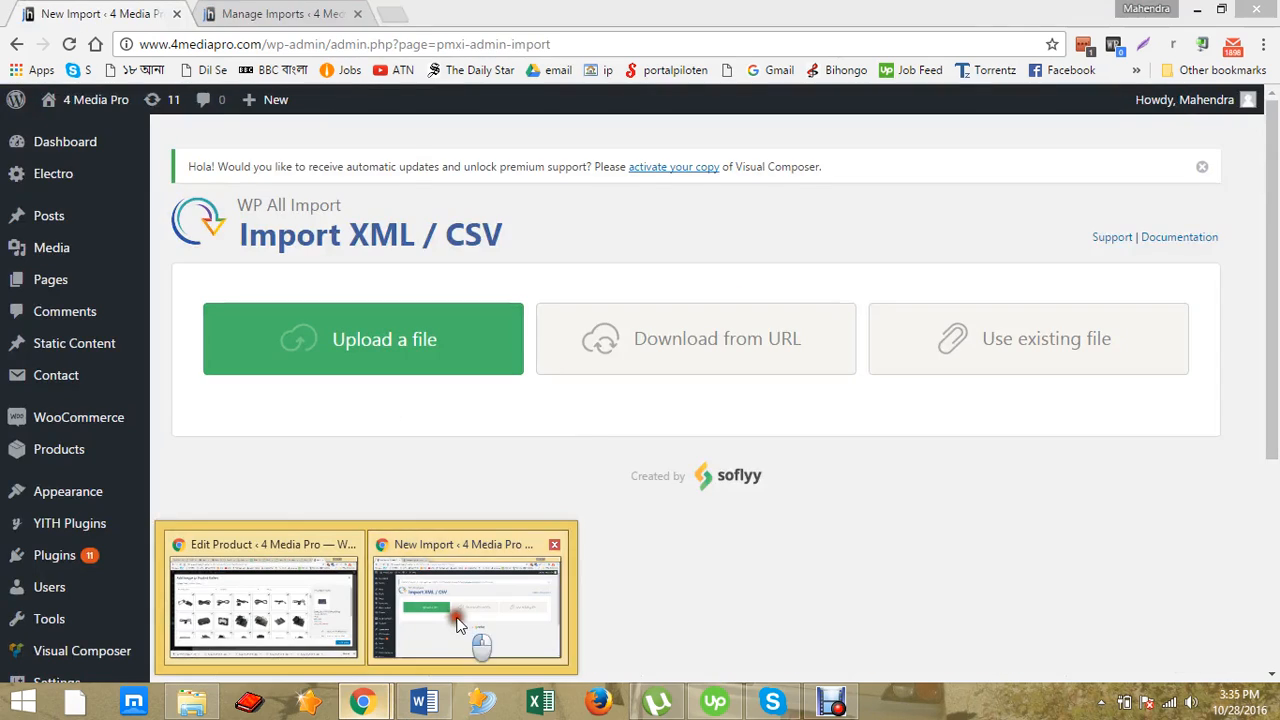
click(457, 621)
scroll(180, 520, down, 4)
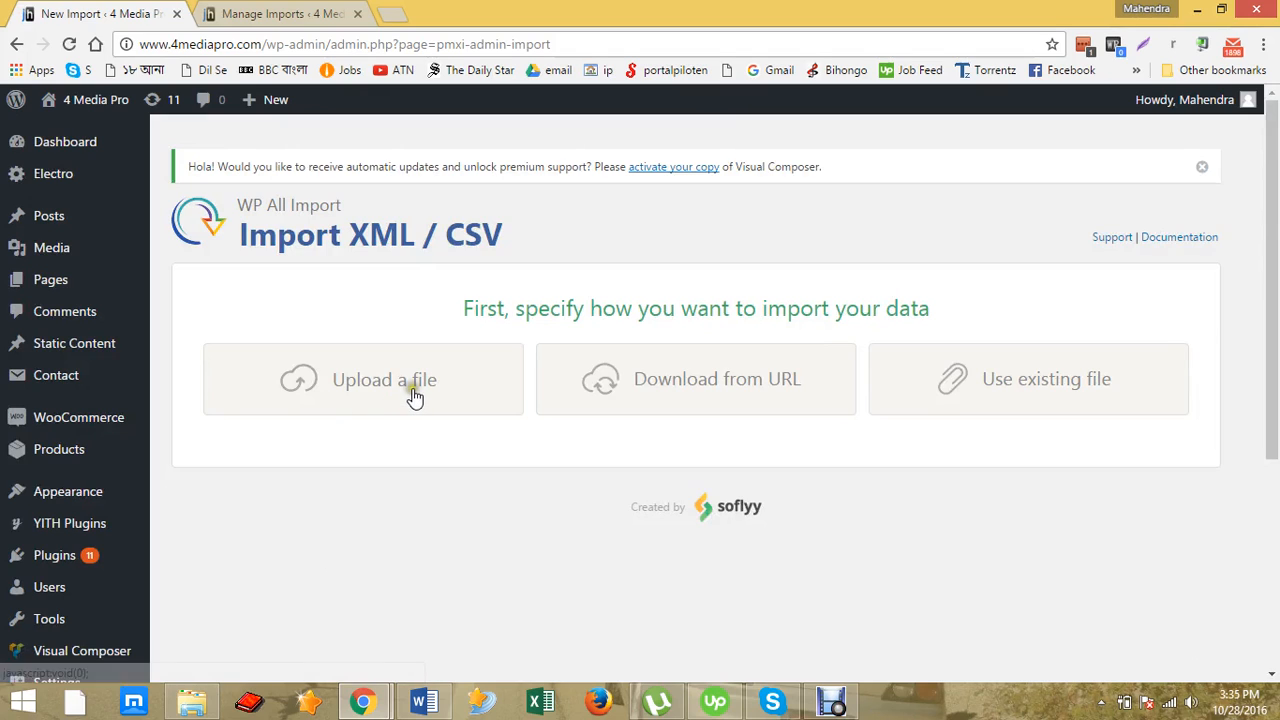
drag(449, 234, 516, 250)
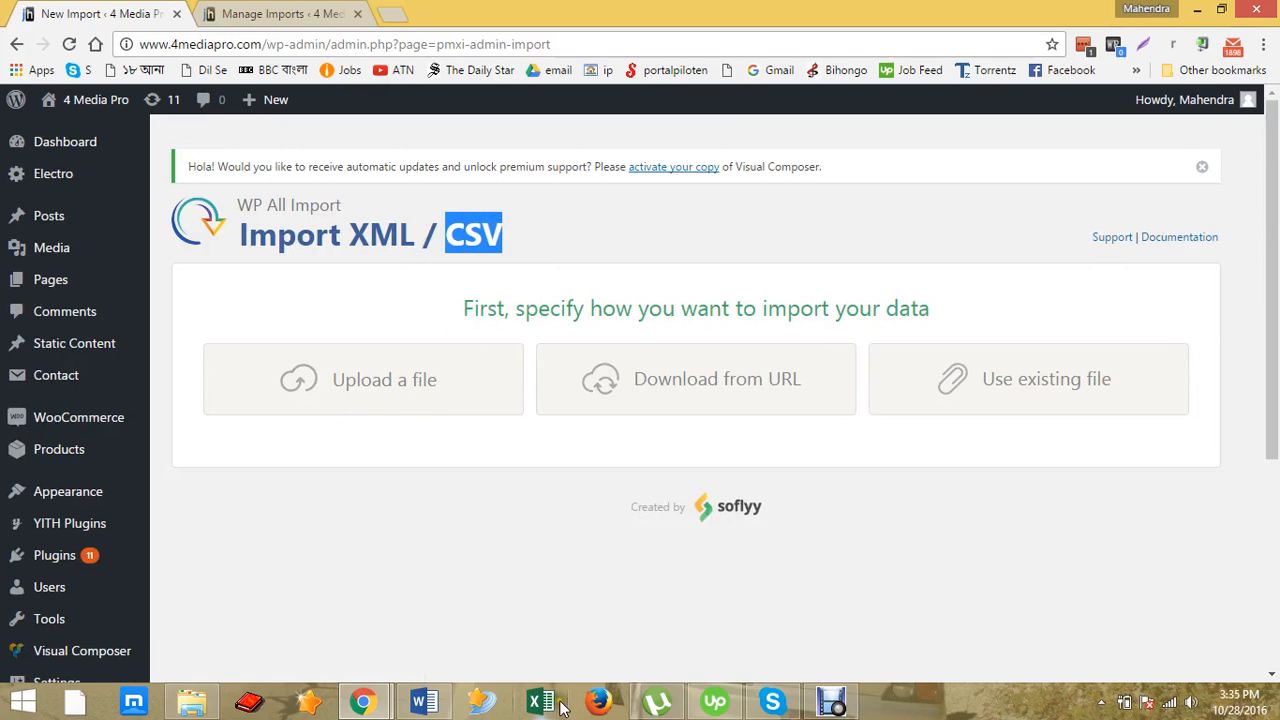
Upload 4MediaPro-SmallHD-I.csv from the Downloads folder as the import file.
click(457, 393)
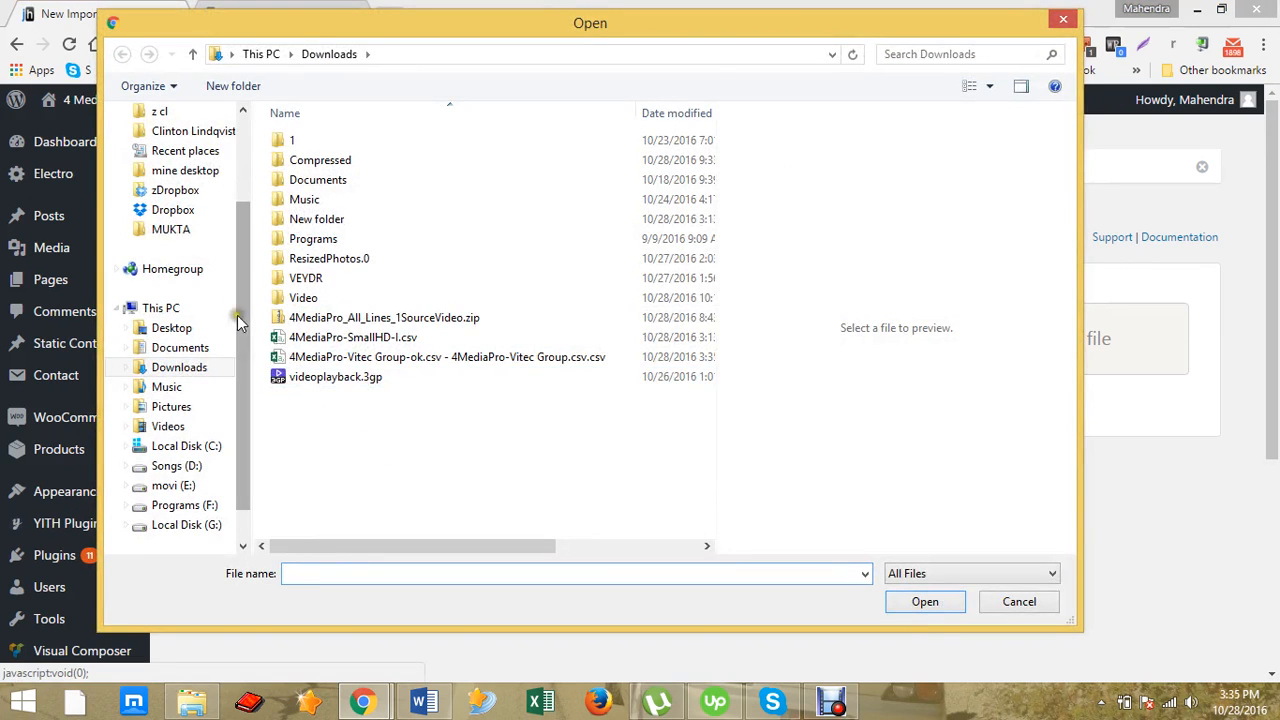
click(415, 337)
click(938, 599)
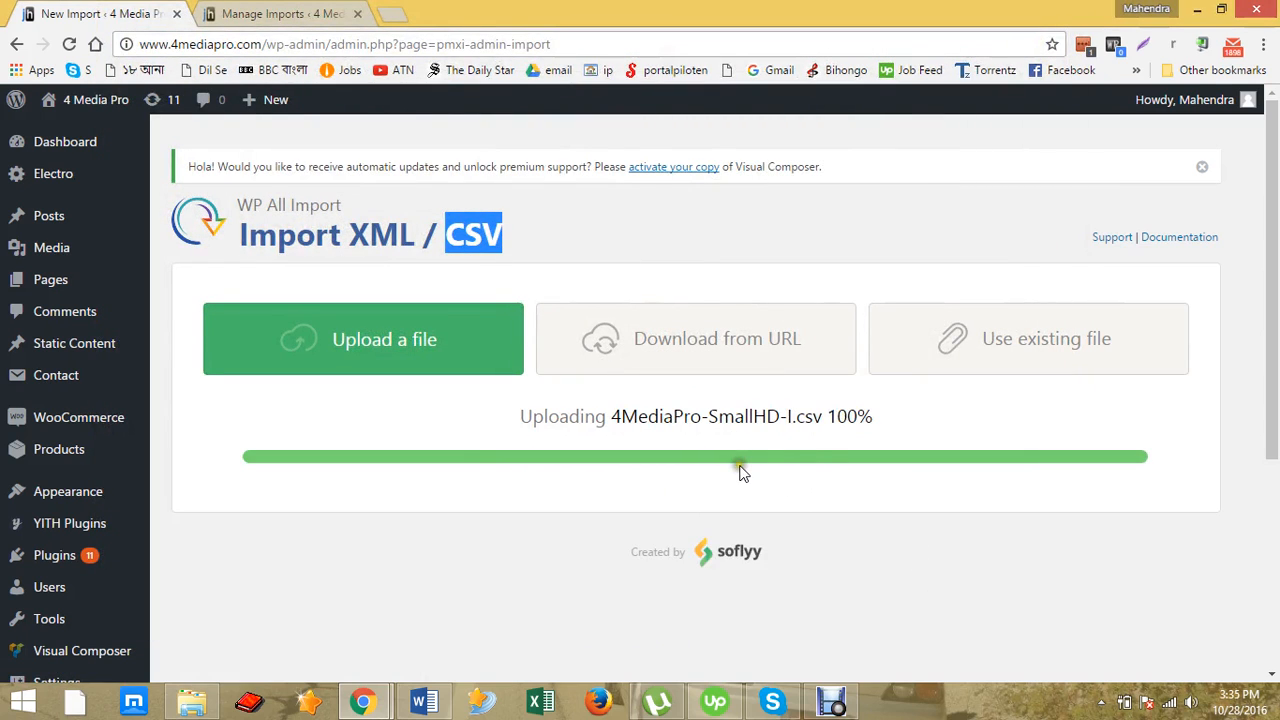
Set the import to create new WooCommerce Products for each record and continue to step 2.
scroll(708, 470, down, 2)
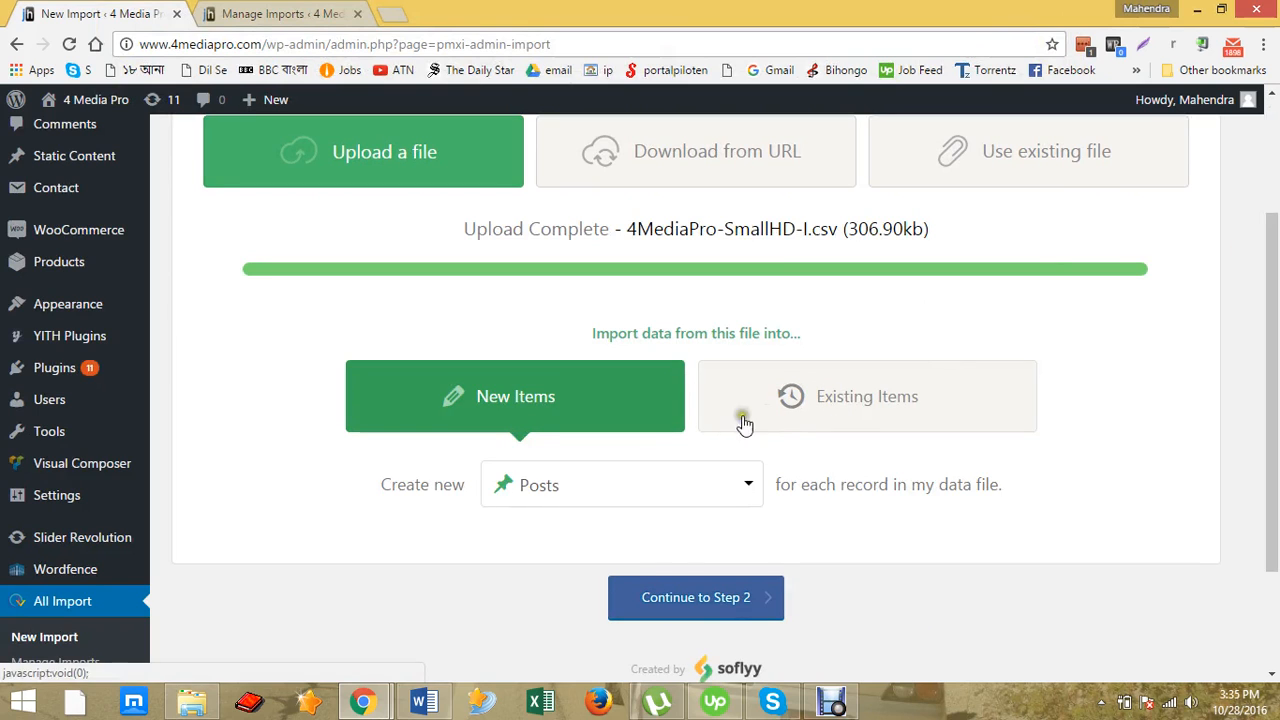
scroll(387, 339, down, 1)
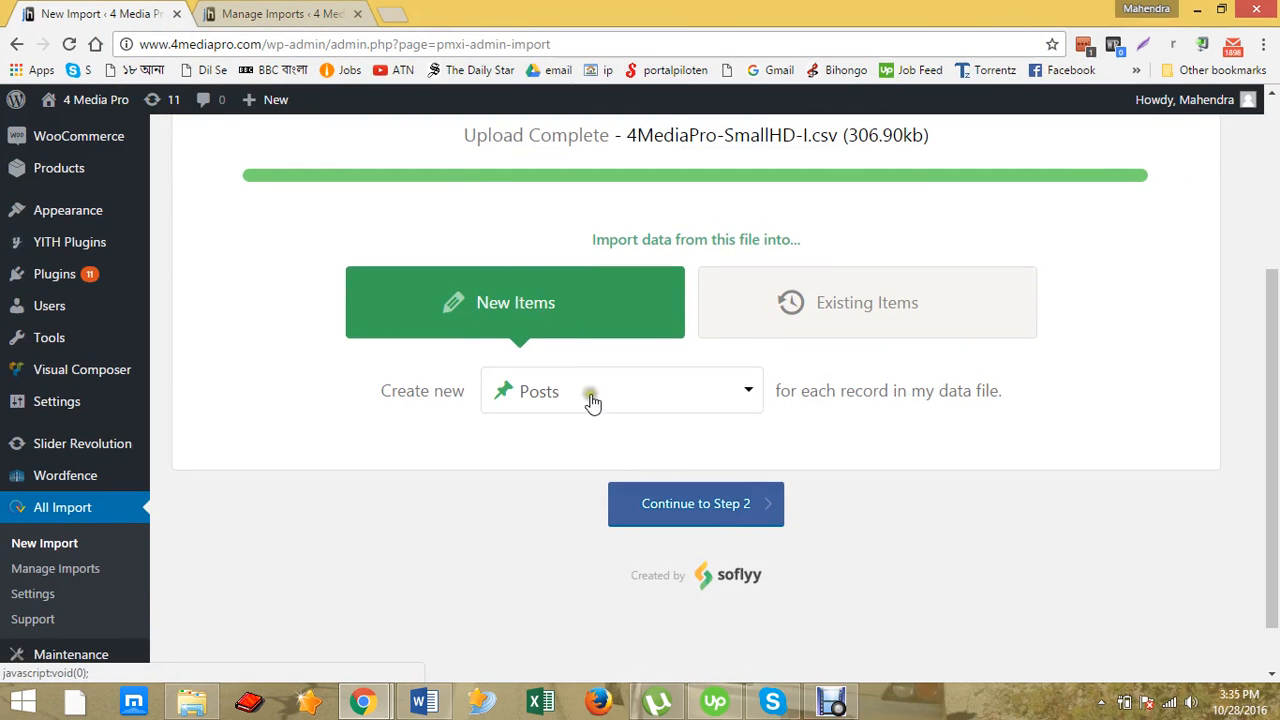
click(690, 399)
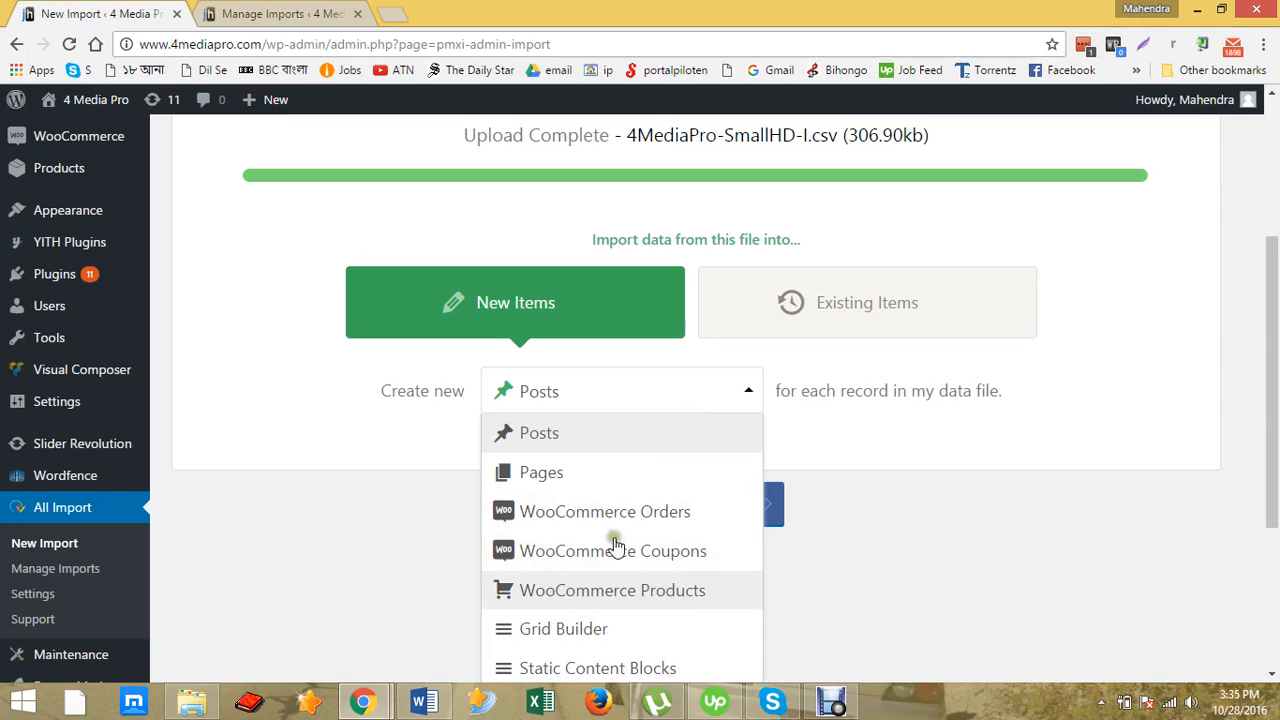
click(669, 591)
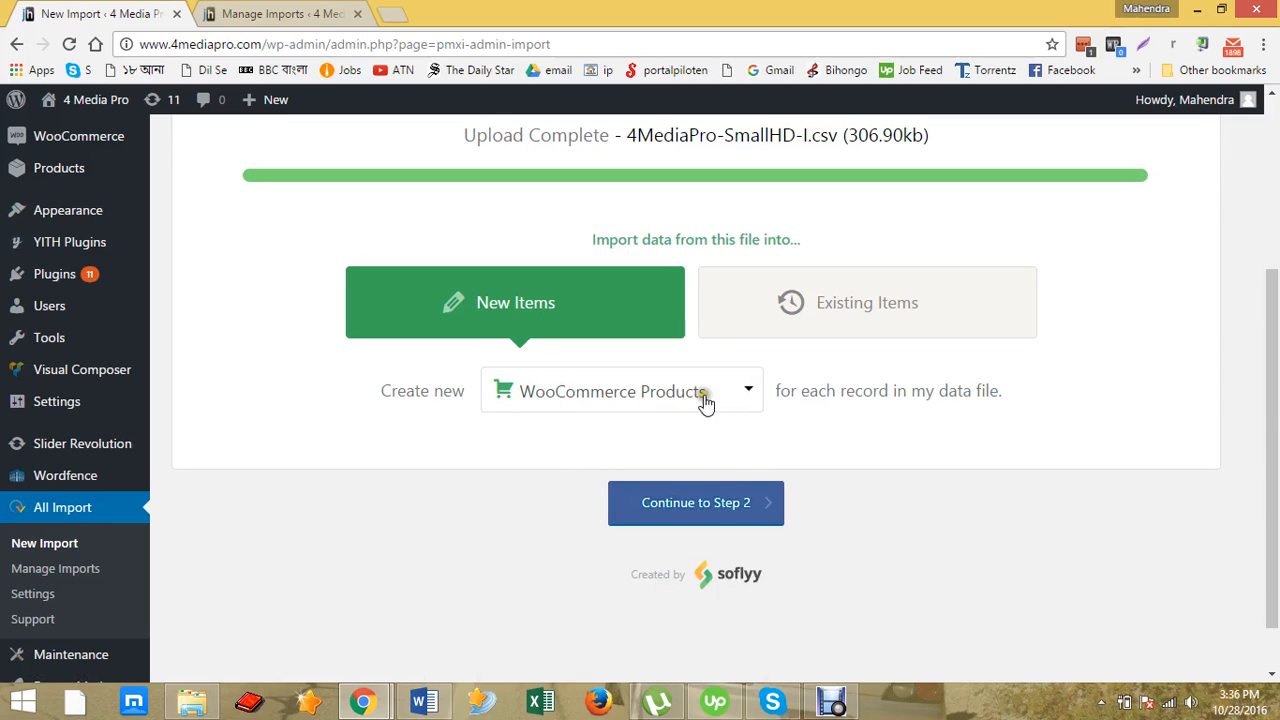
click(742, 506)
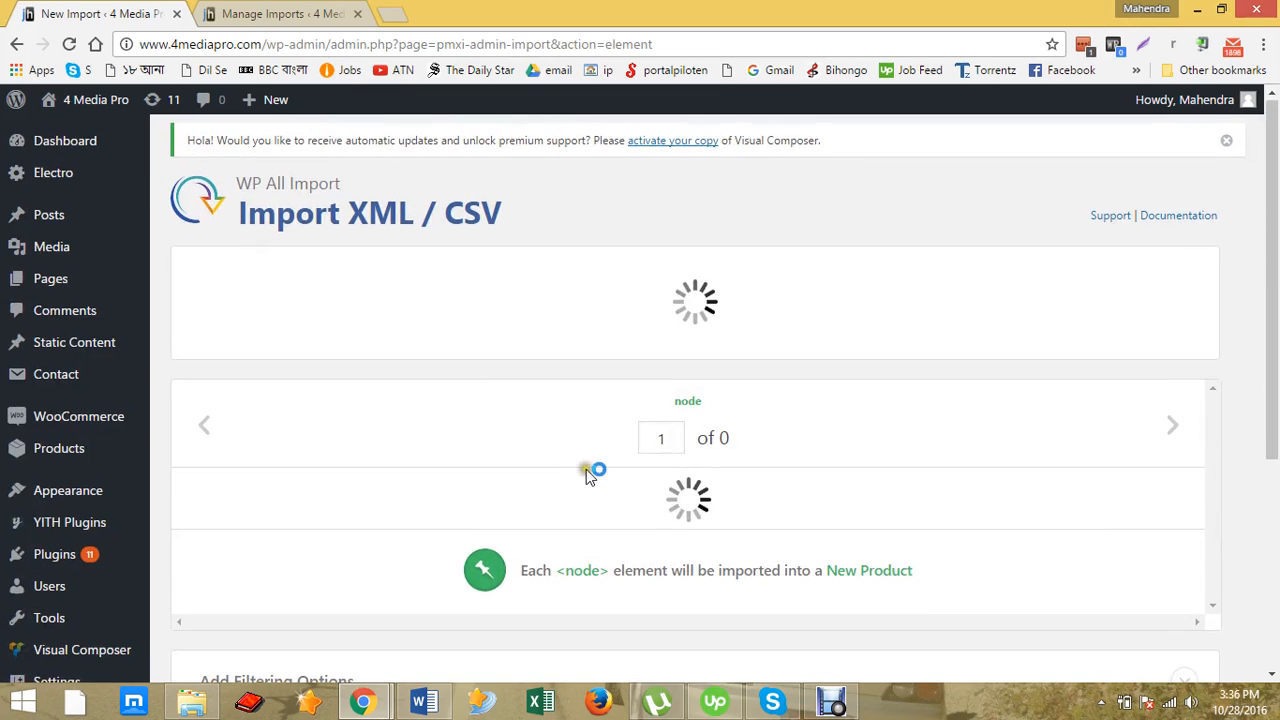
Review the first record's fields from manufacturer and sku down to categories, then continue to step 3.
scroll(591, 471, down, 3)
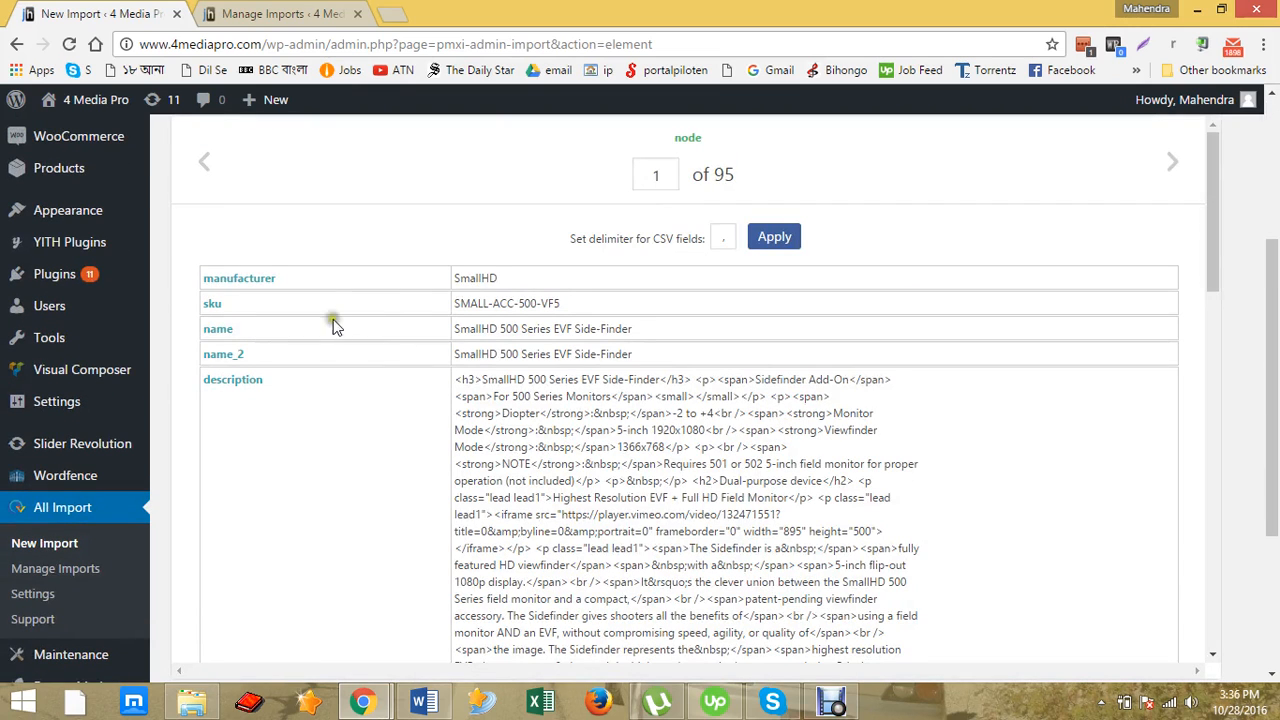
double_click(480, 278)
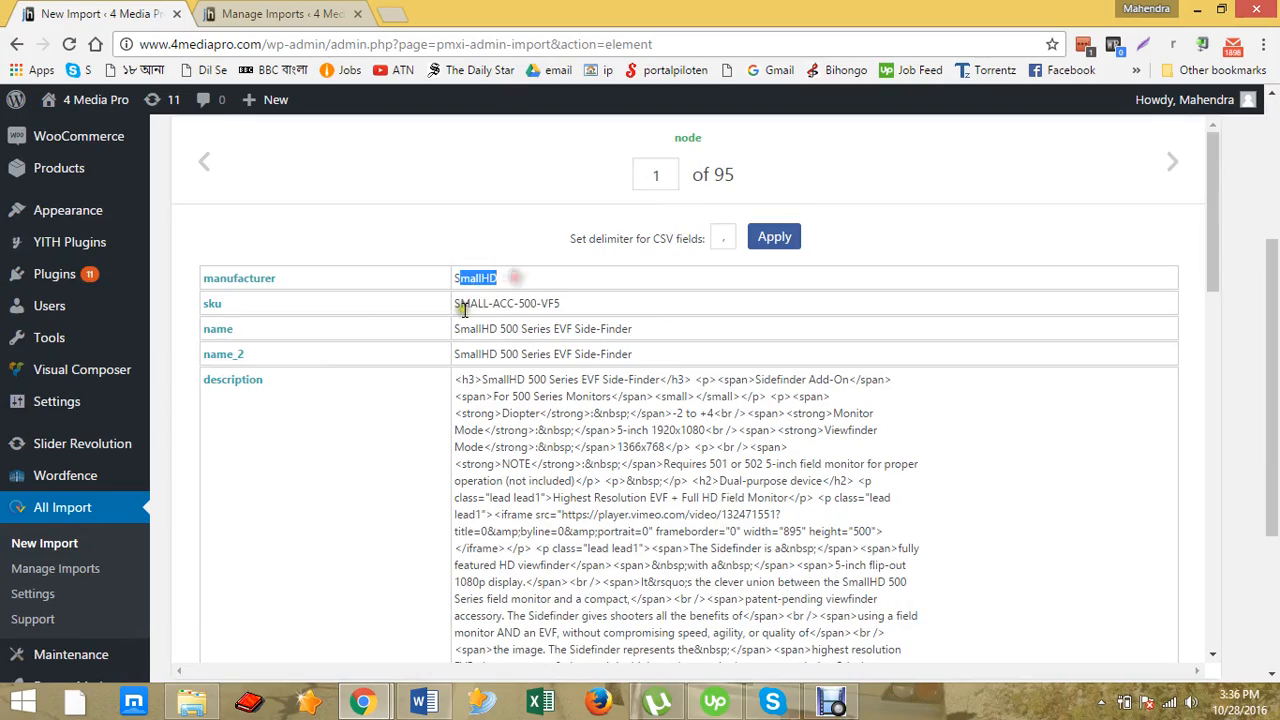
drag(460, 303, 525, 303)
scroll(509, 350, down, 12)
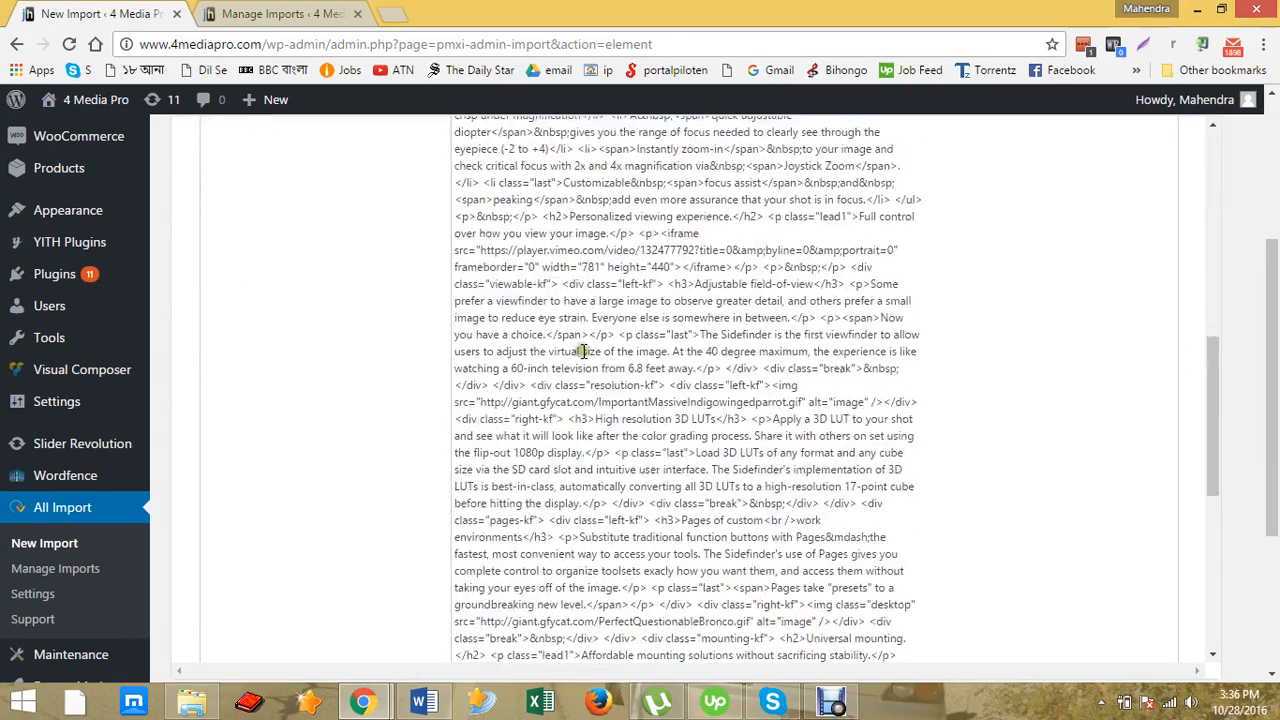
scroll(467, 222, down, 5)
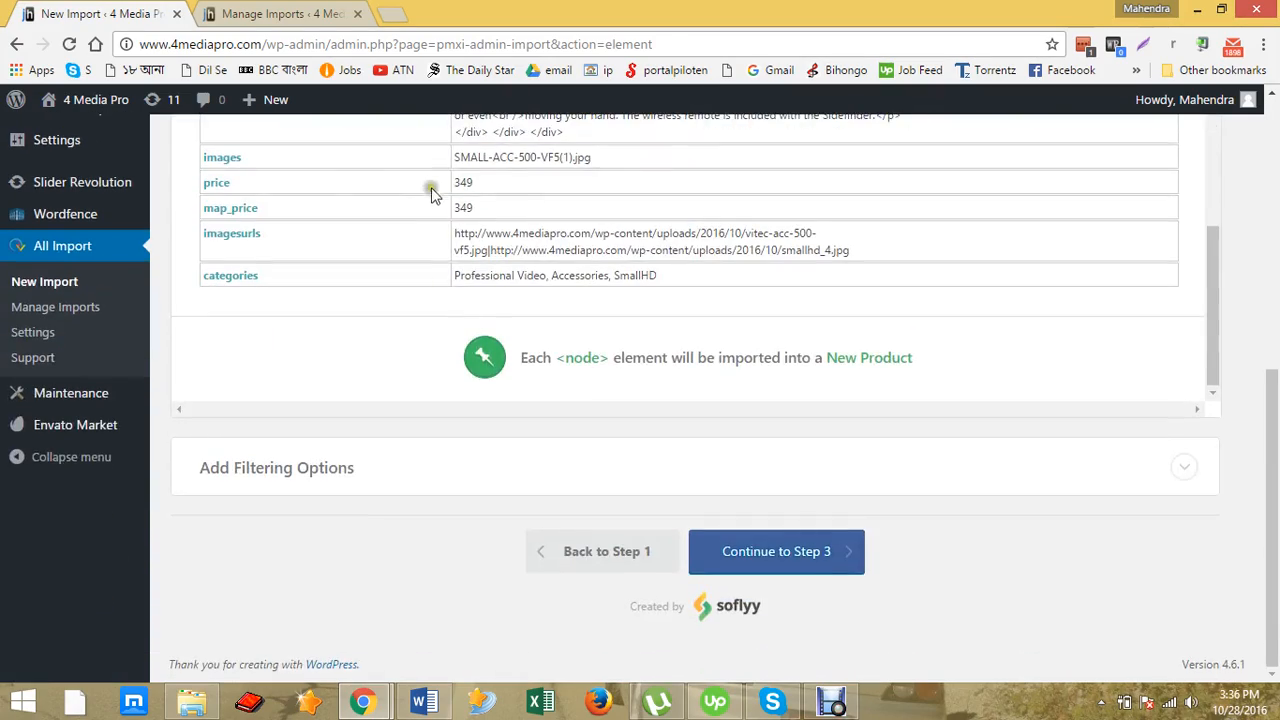
click(830, 555)
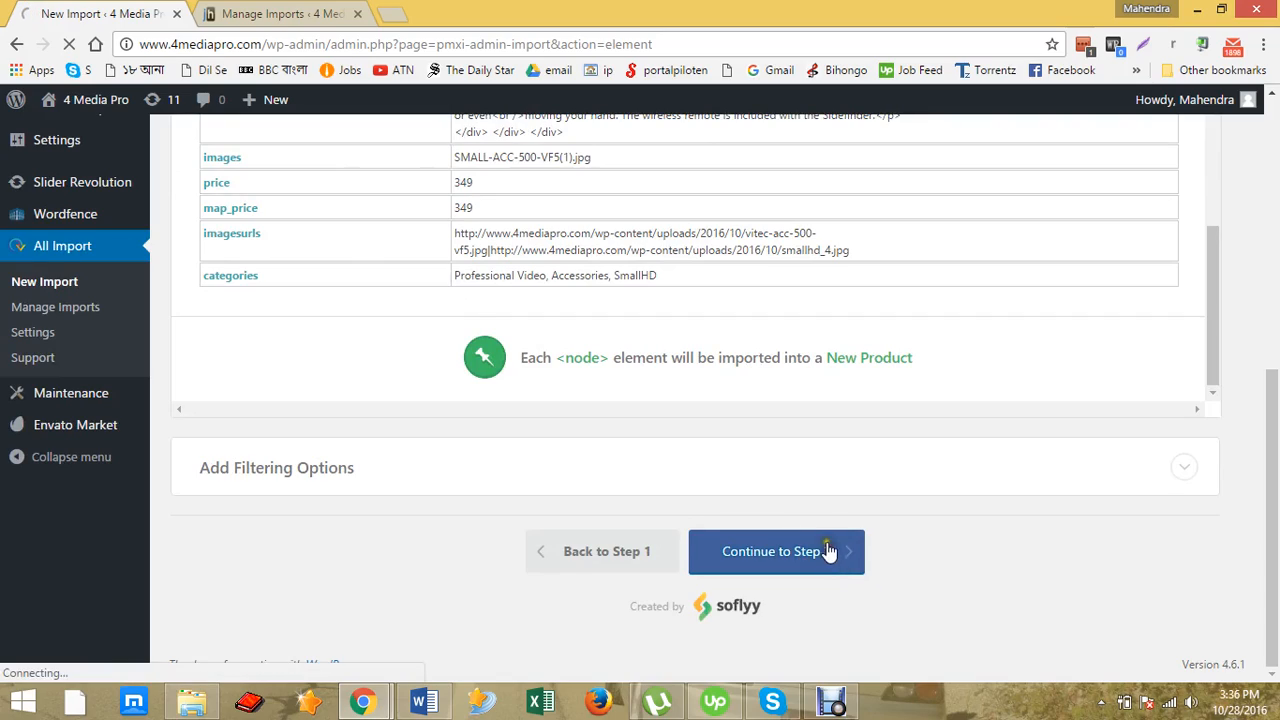
Map the name element to the product title and the description element to the content editor.
scroll(623, 393, up, 15)
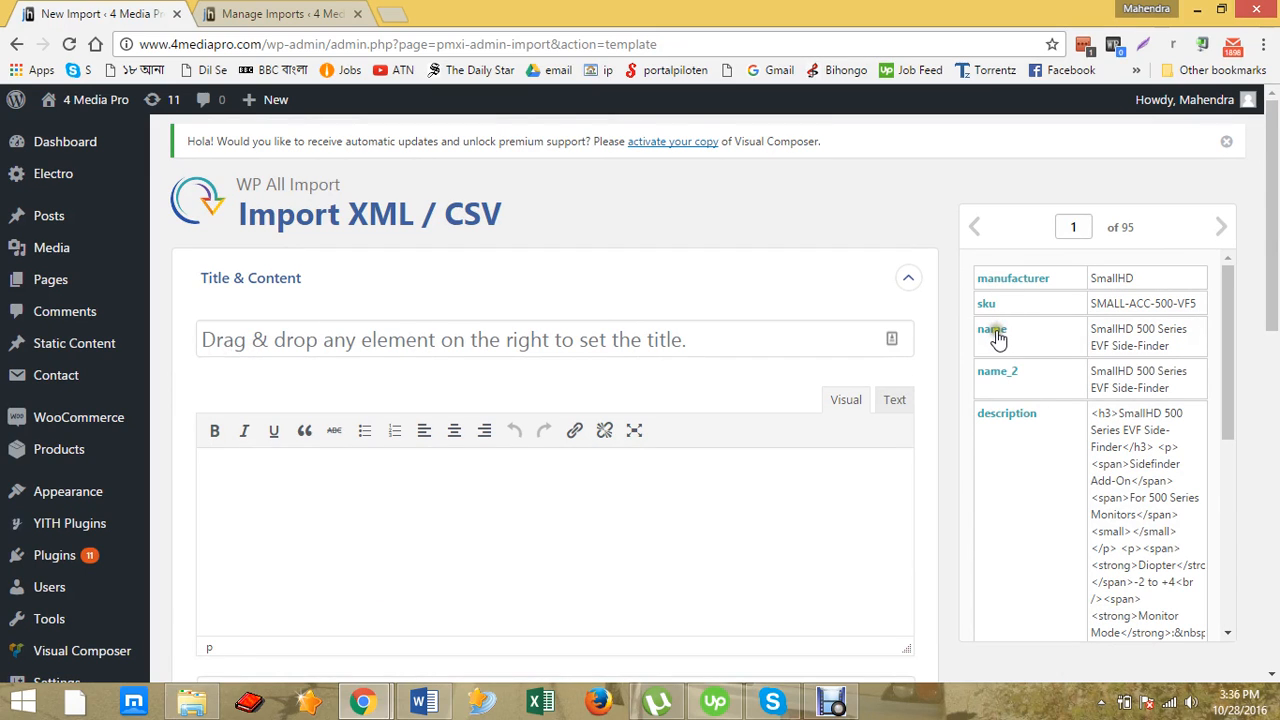
drag(997, 340, 665, 342)
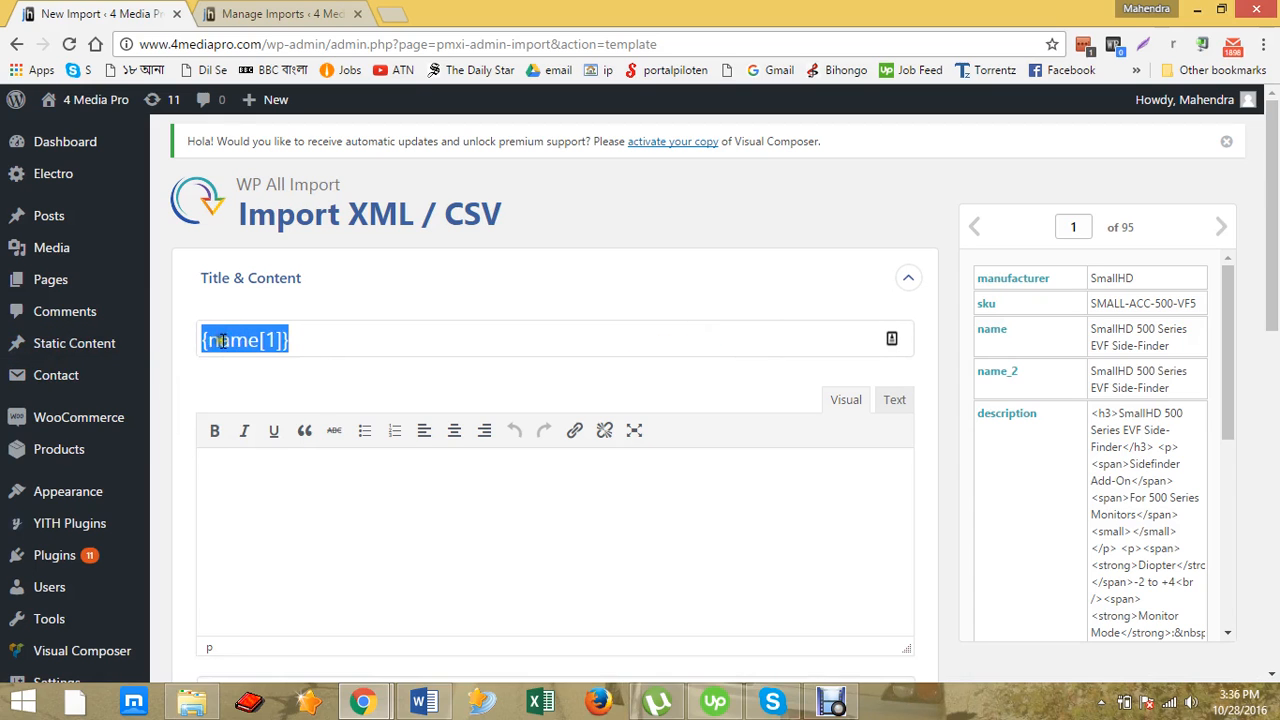
scroll(759, 500, down, 1)
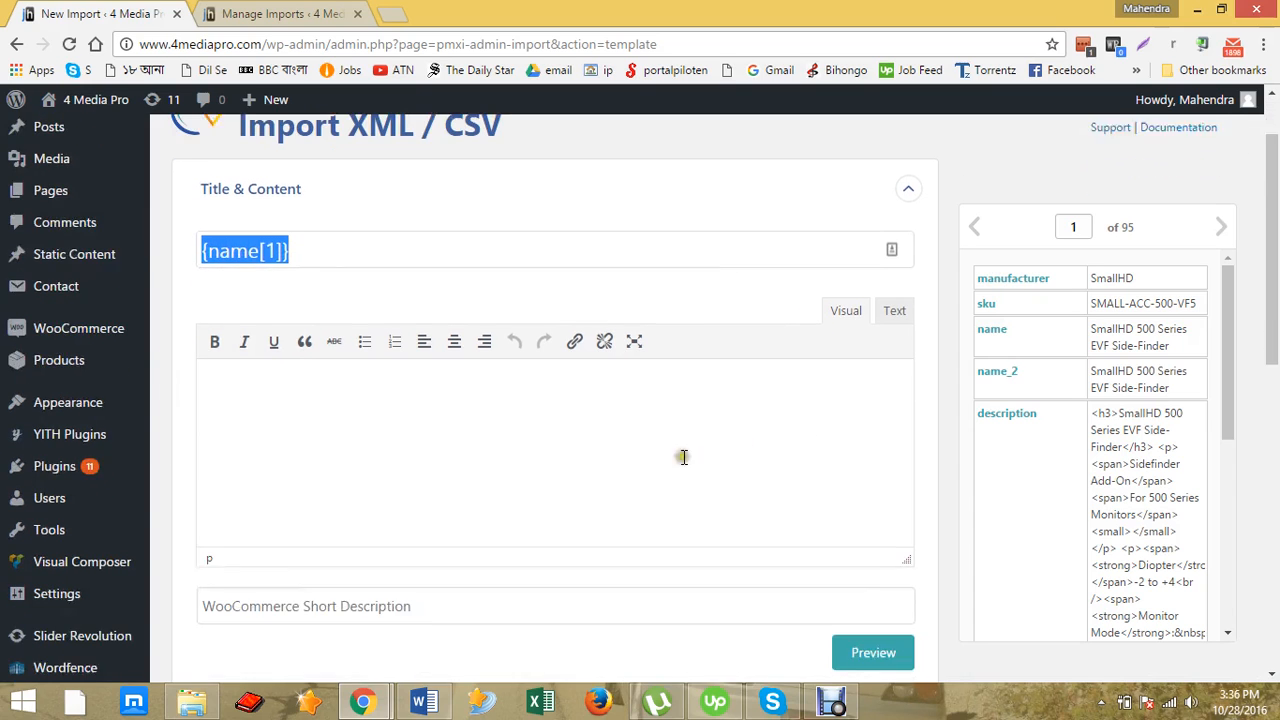
click(600, 440)
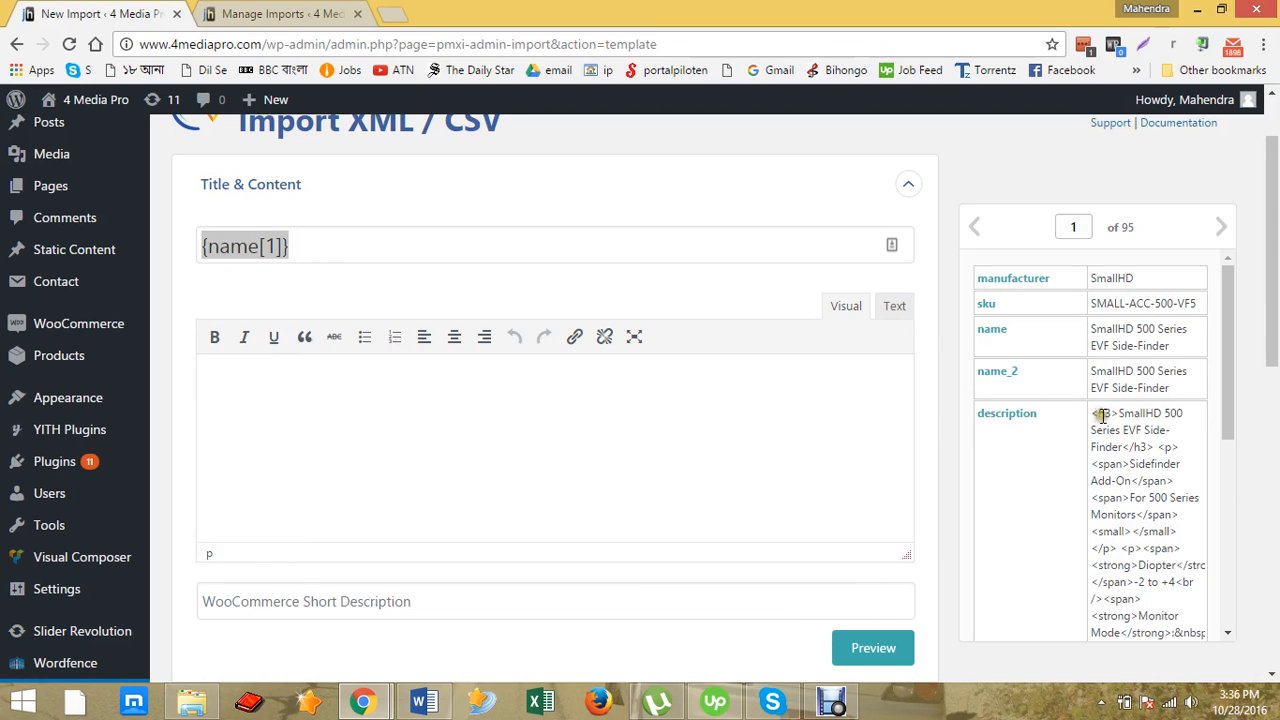
drag(1097, 413, 420, 414)
Map the name_2 element to the WooCommerce Short Description.
scroll(434, 490, down, 2)
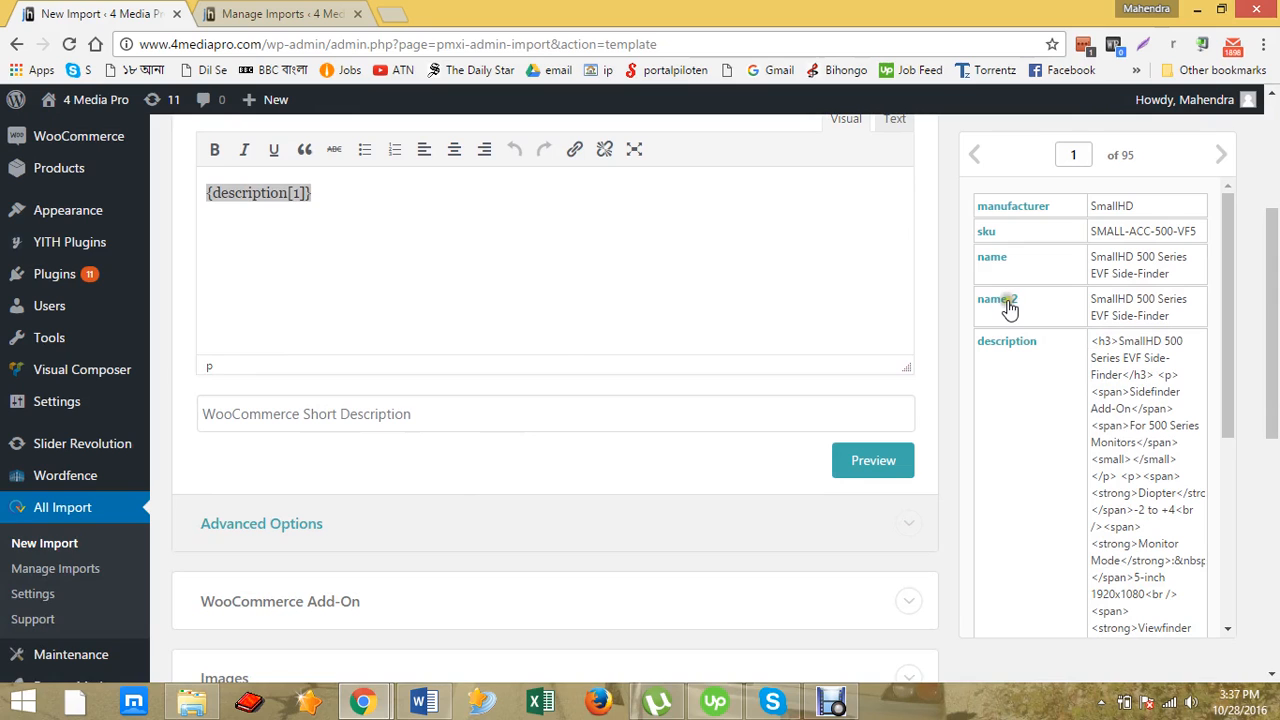
drag(1009, 309, 566, 420)
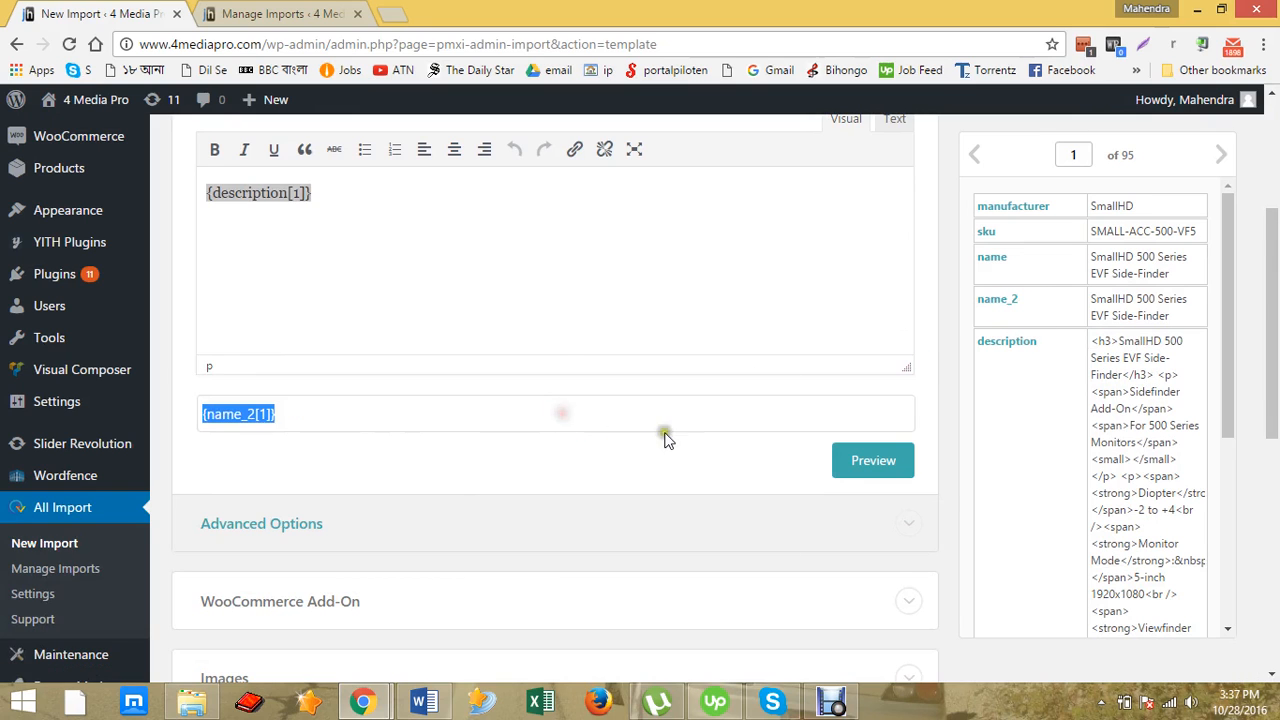
Preview the first record's title and content and examine its full product description.
click(905, 460)
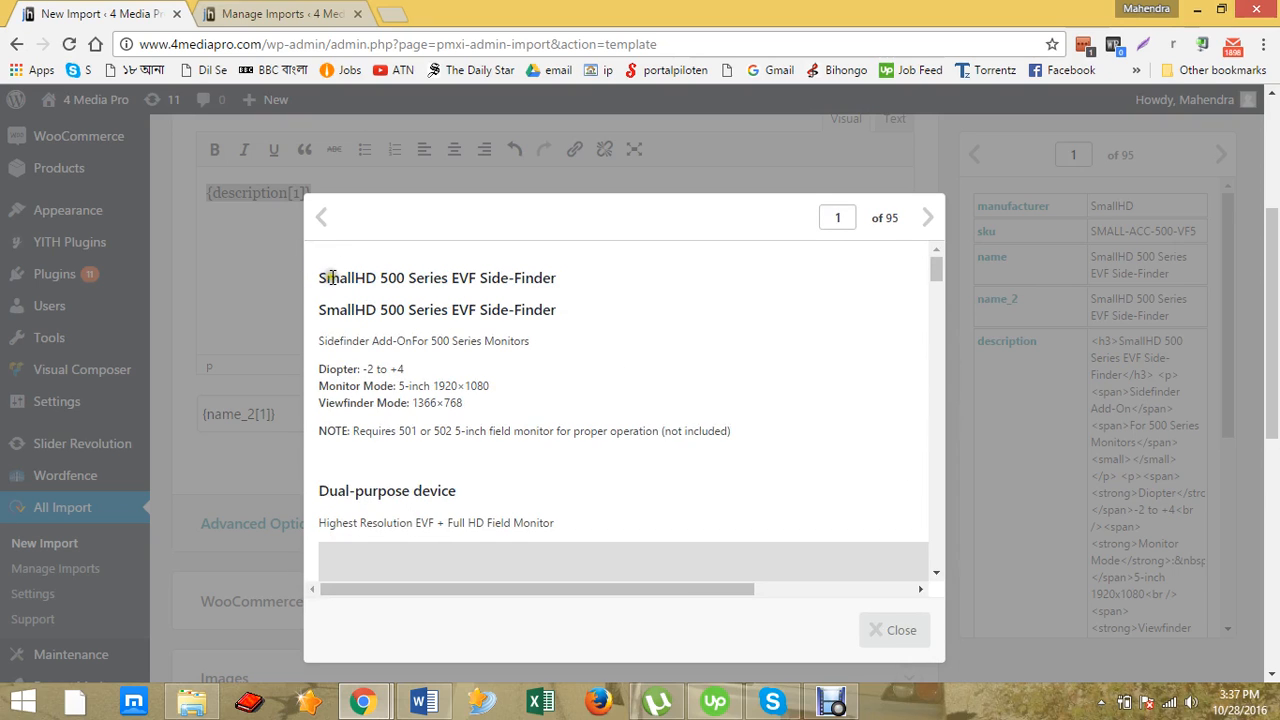
scroll(400, 400, down, 5)
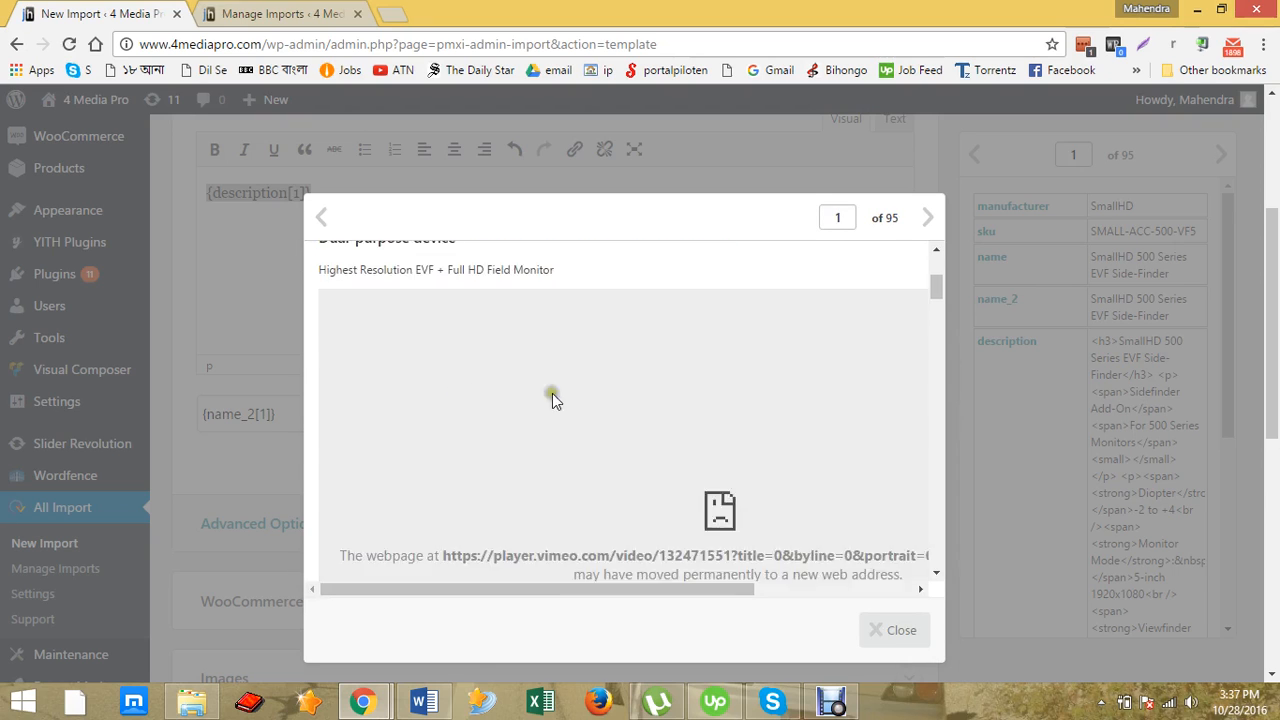
scroll(741, 445, down, 2)
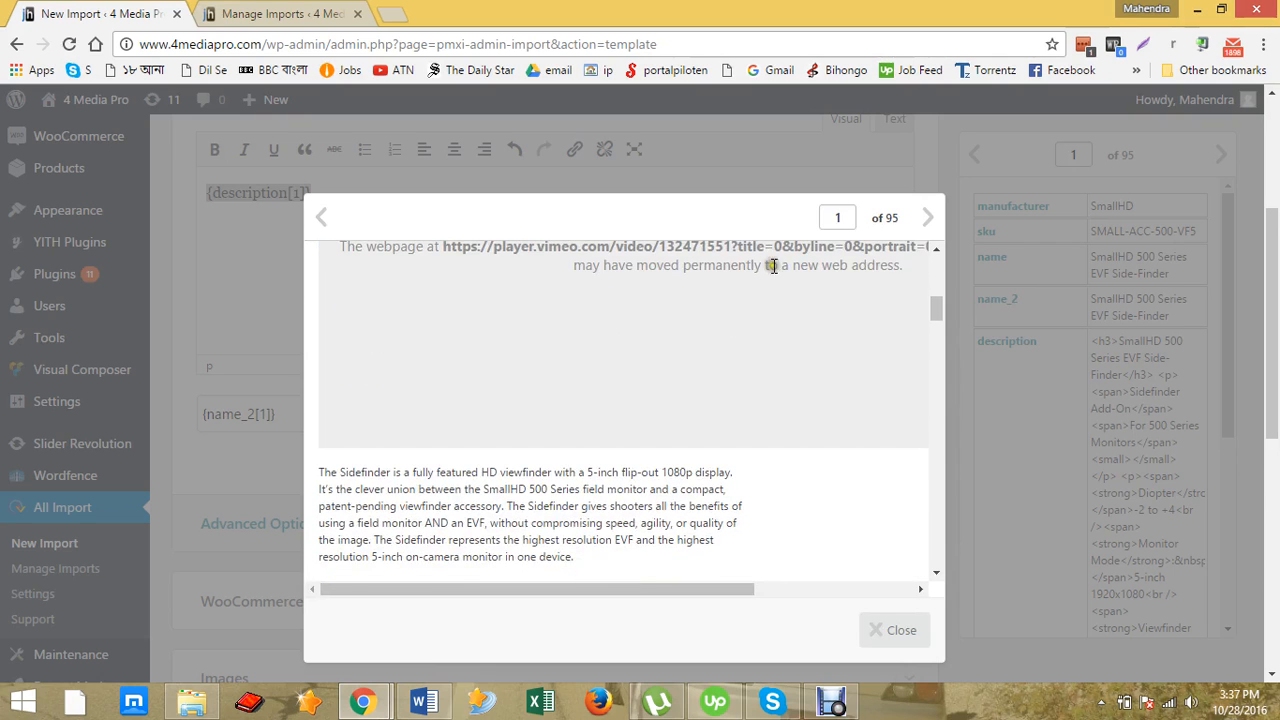
scroll(773, 266, down, 5)
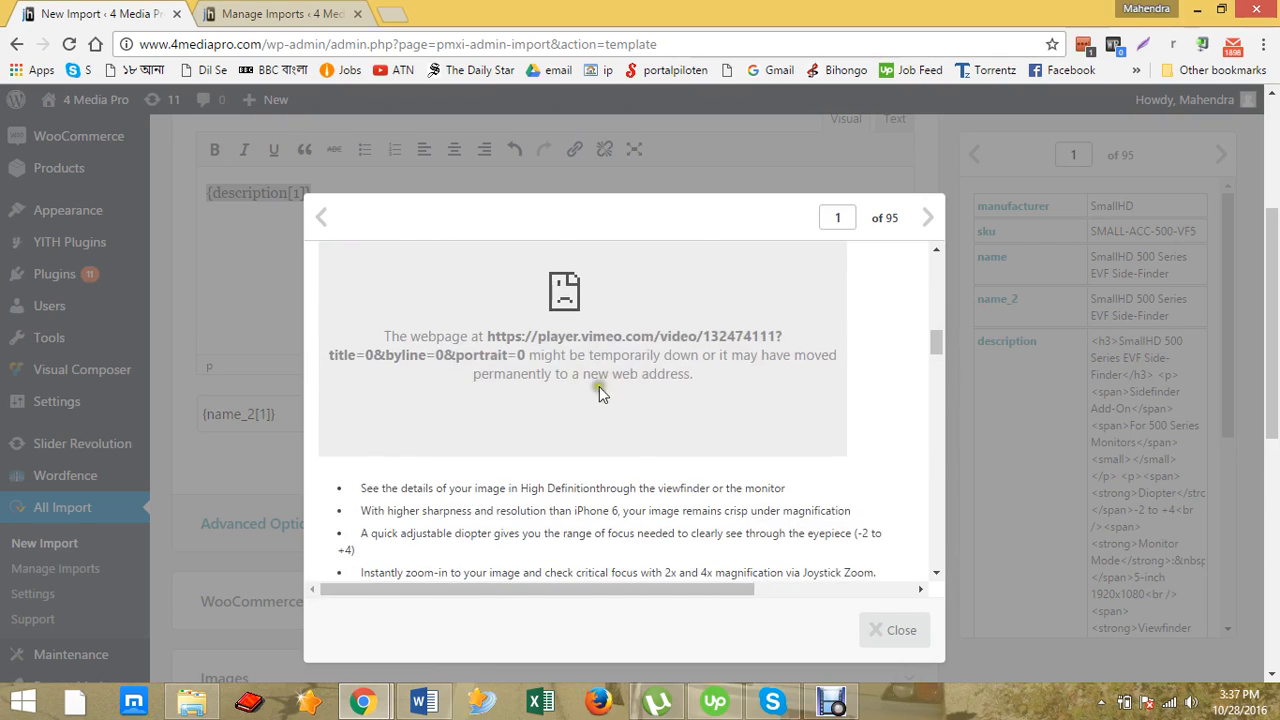
scroll(572, 346, down, 4)
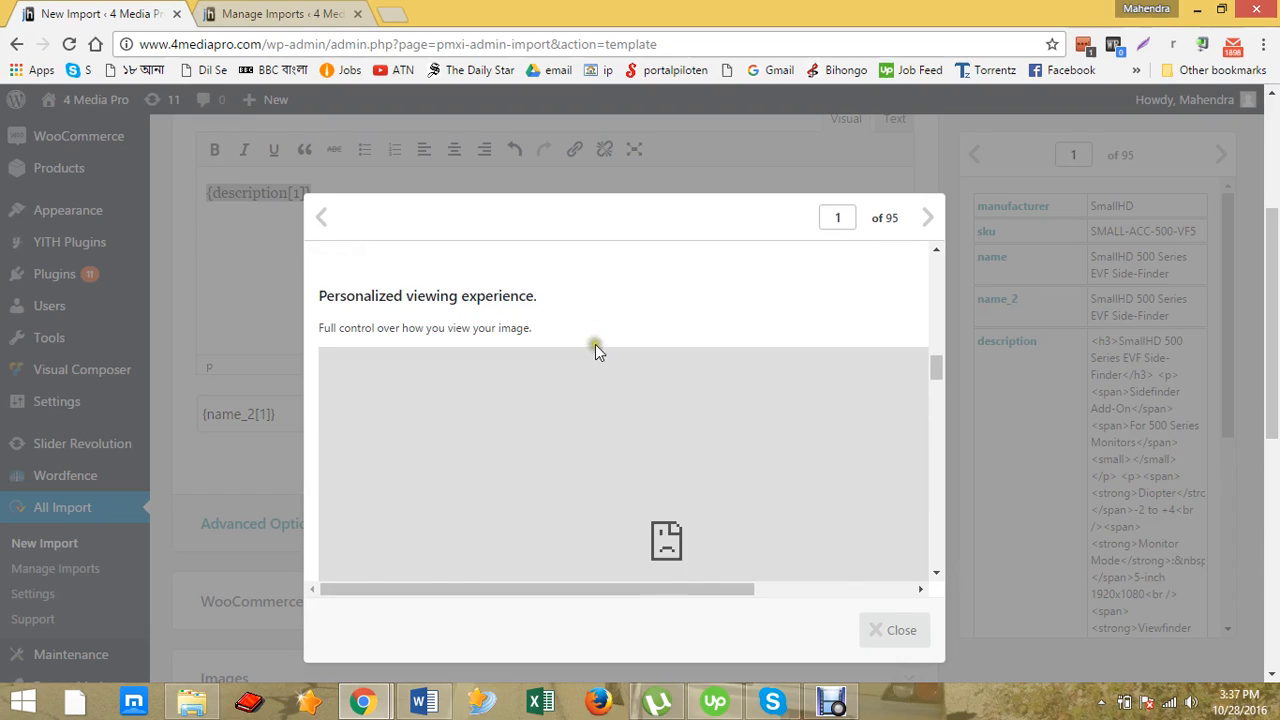
scroll(633, 327, up, 2)
scroll(633, 327, up, 4)
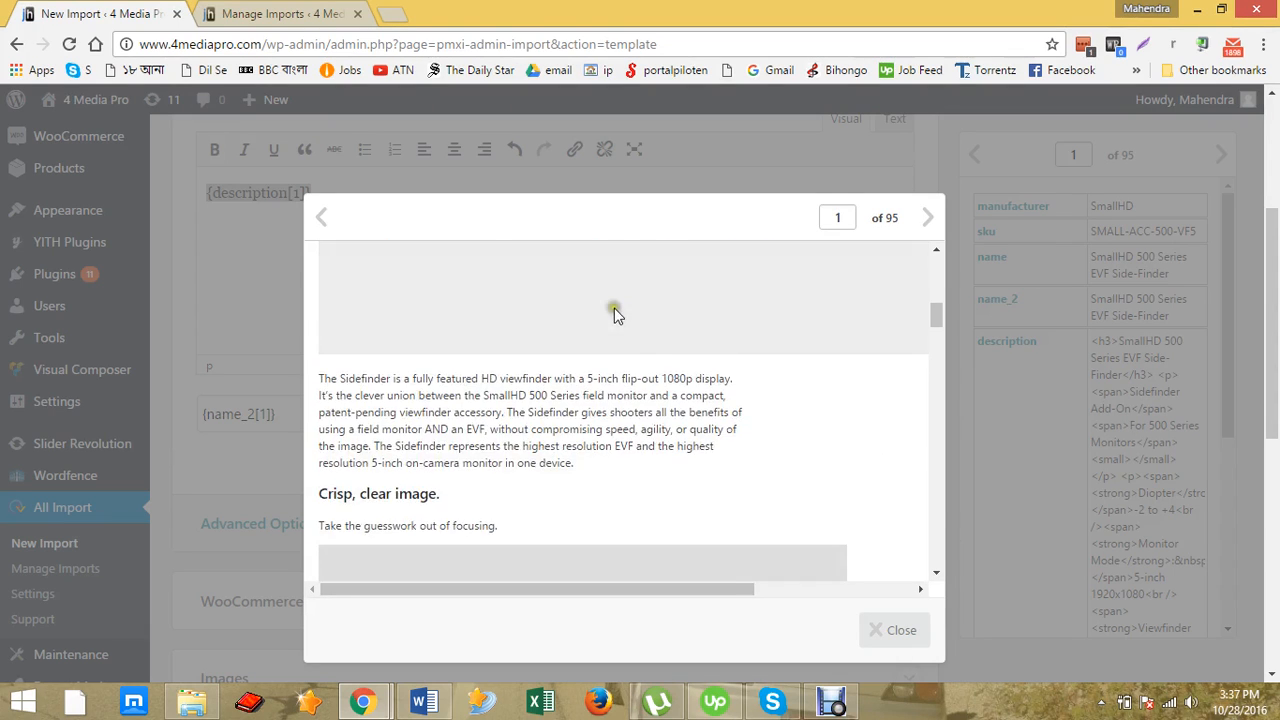
scroll(614, 308, down, 6)
scroll(650, 352, down, 7)
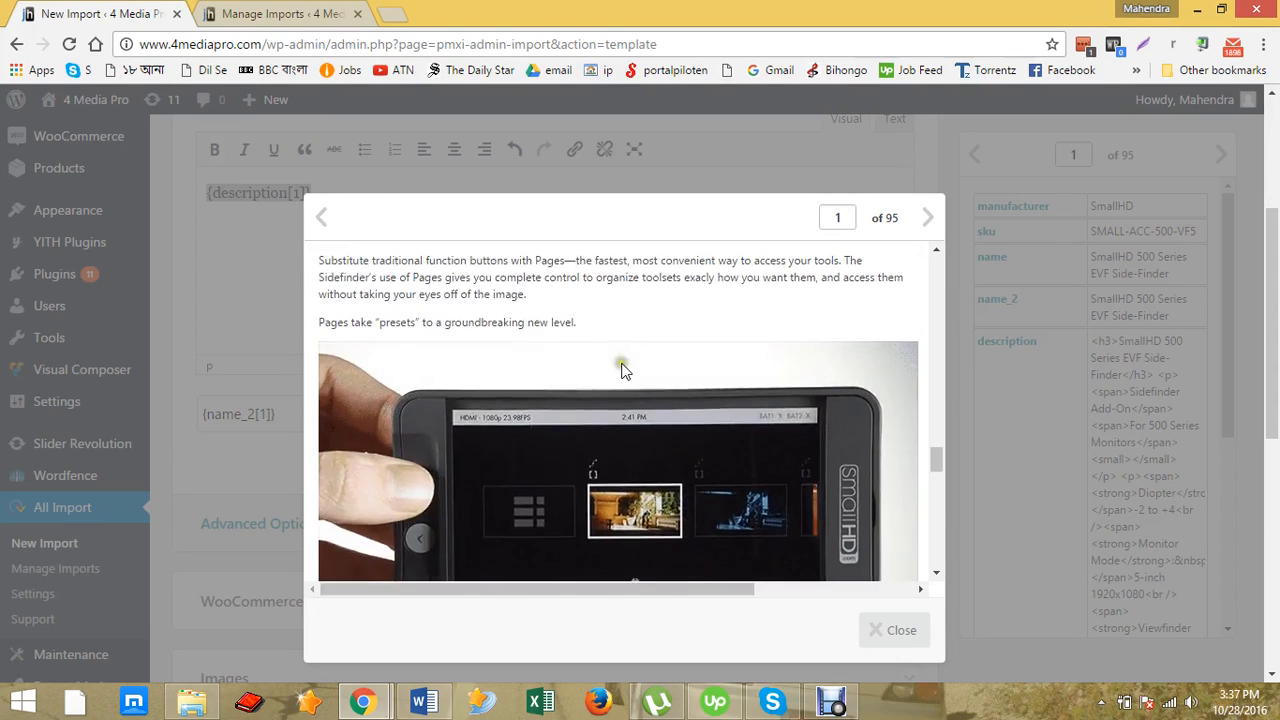
scroll(600, 385, up, 2)
scroll(531, 418, down, 3)
scroll(650, 405, down, 2)
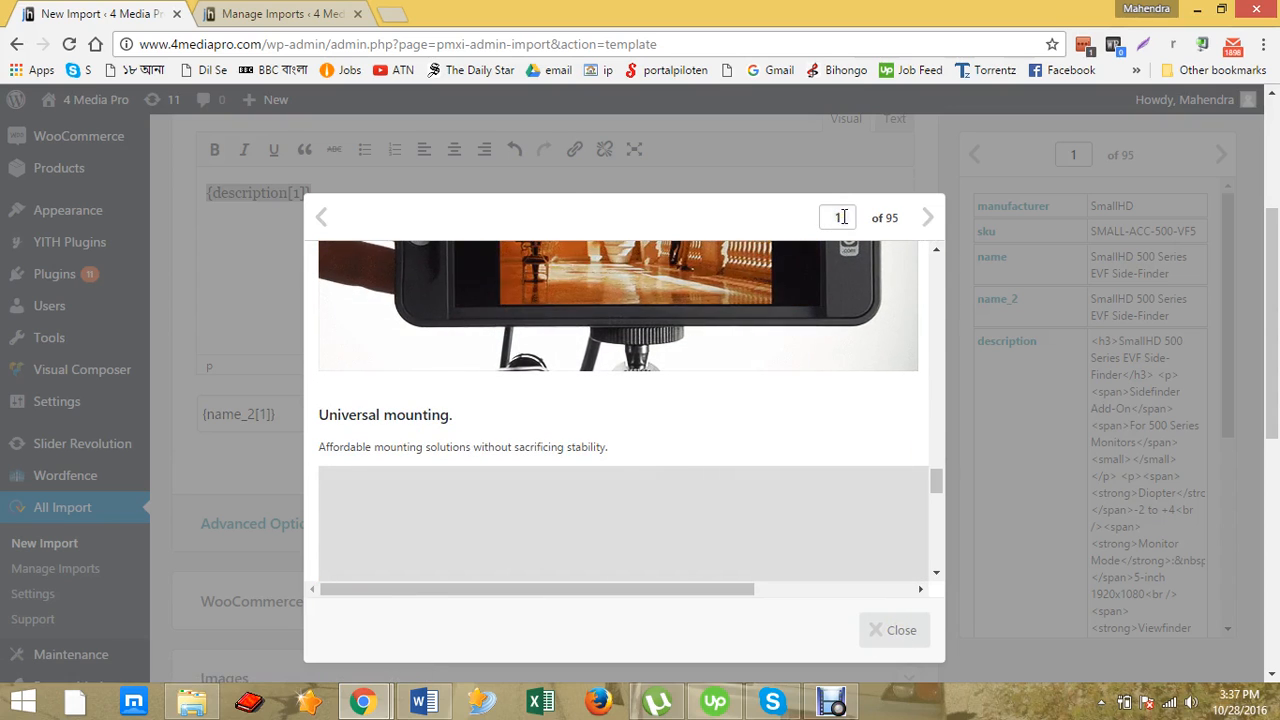
Preview record 6 and check its title and description, then close the preview.
drag(847, 218, 803, 218)
text(6)
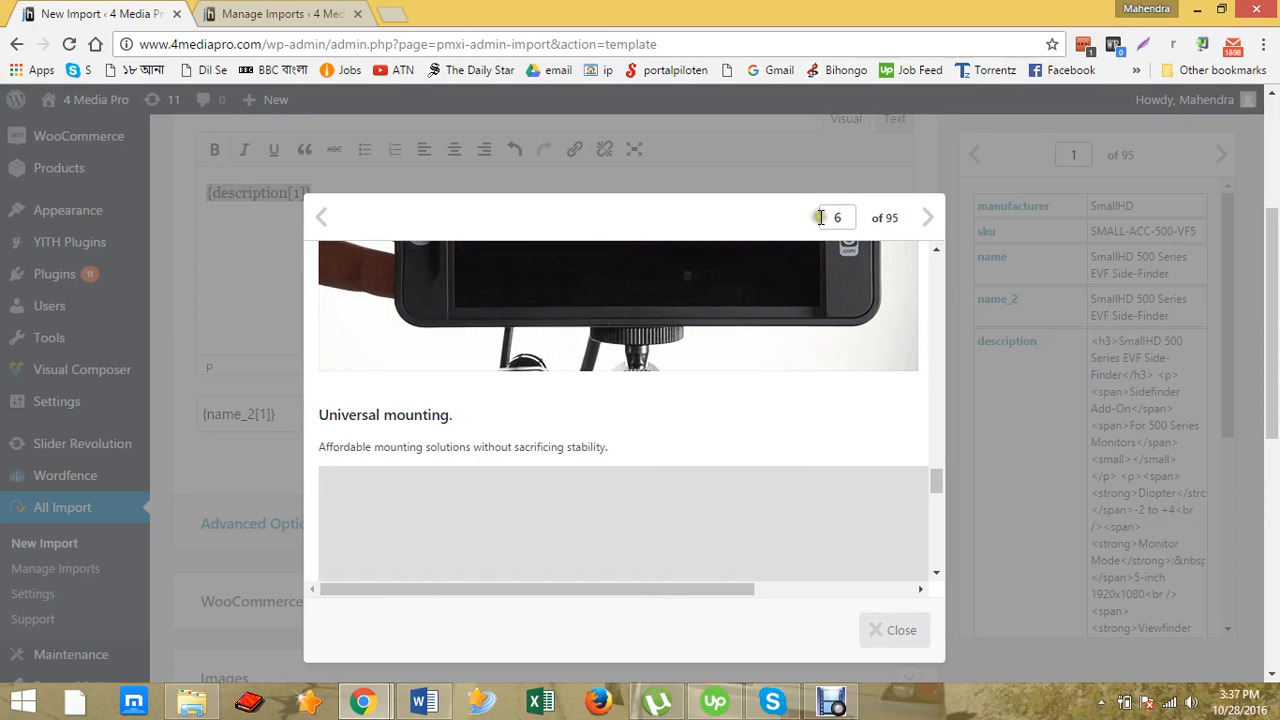
click(791, 221)
scroll(794, 390, up, 12)
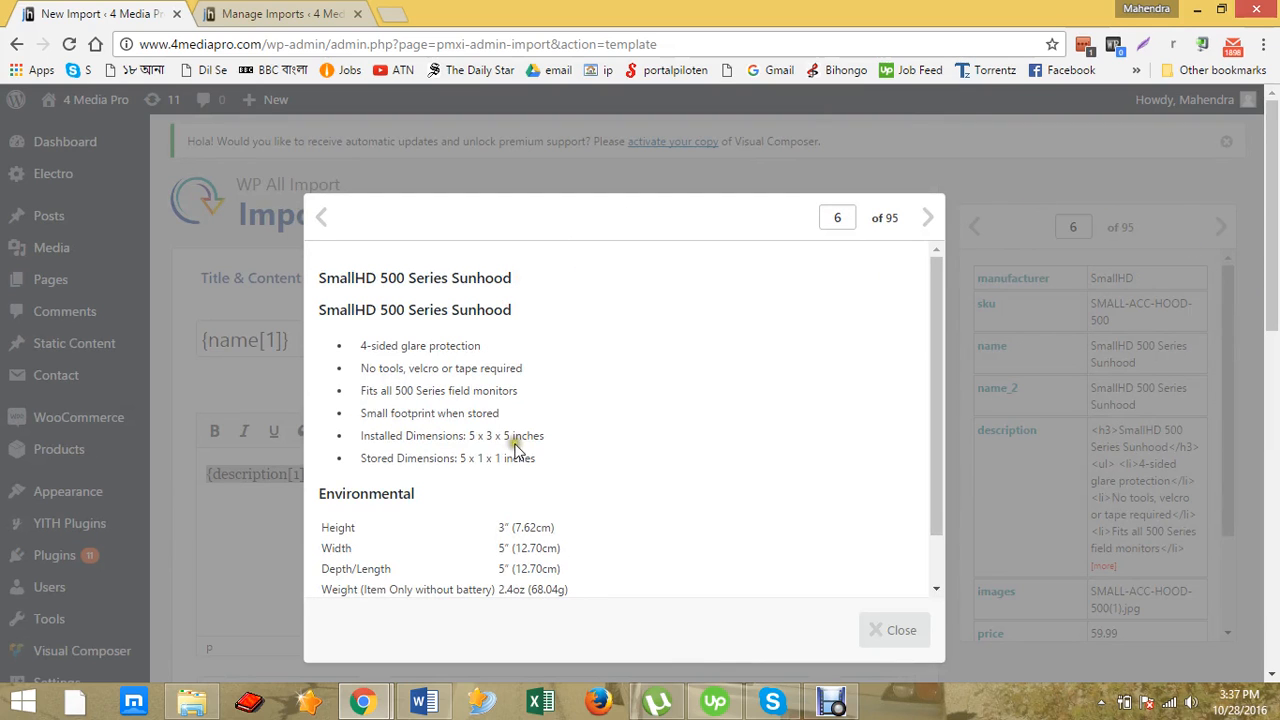
scroll(612, 410, down, 5)
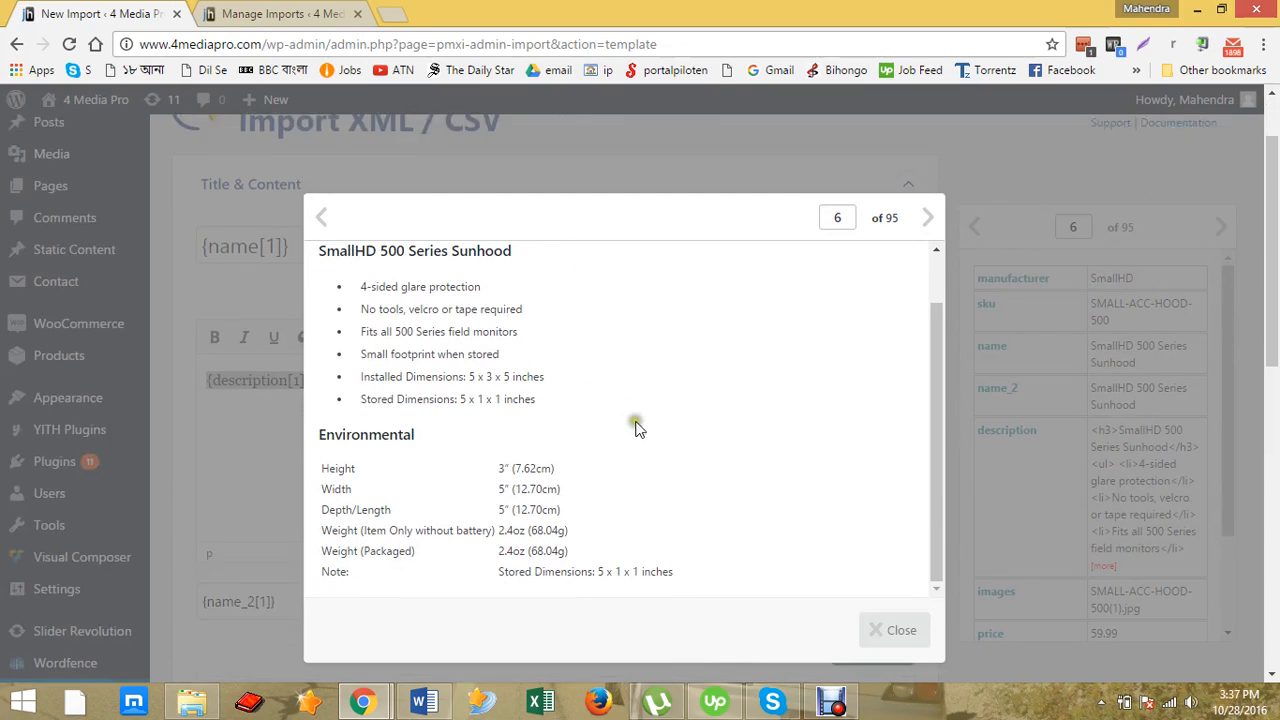
click(902, 630)
scroll(690, 448, up, 4)
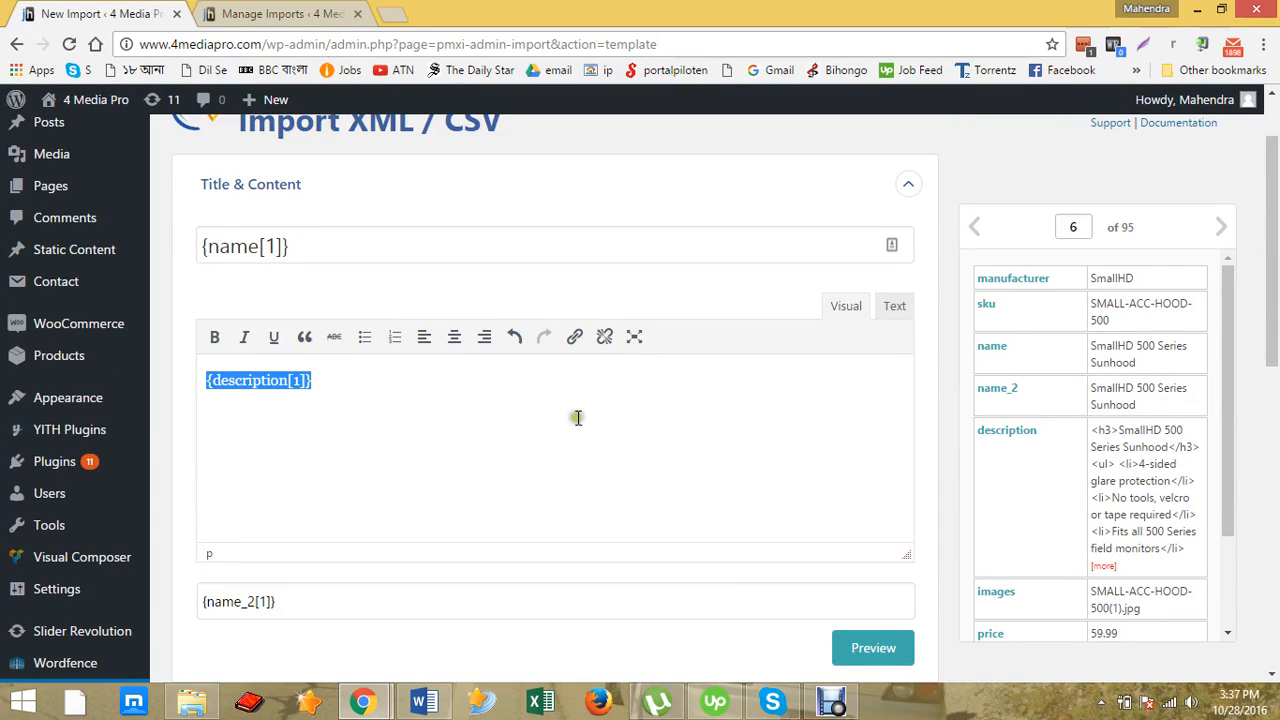
Expand the WooCommerce Add-On section and map the sku element to the SKU of the simple product.
scroll(543, 417, down, 2)
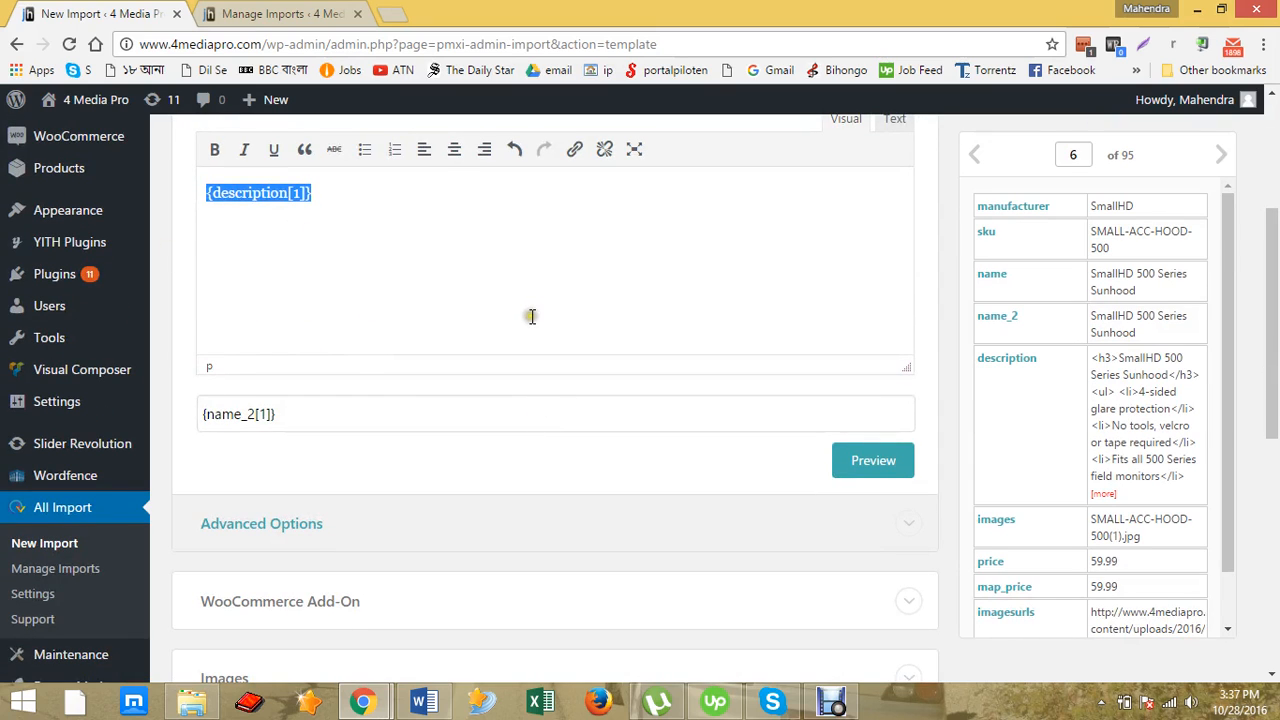
scroll(566, 326, down, 3)
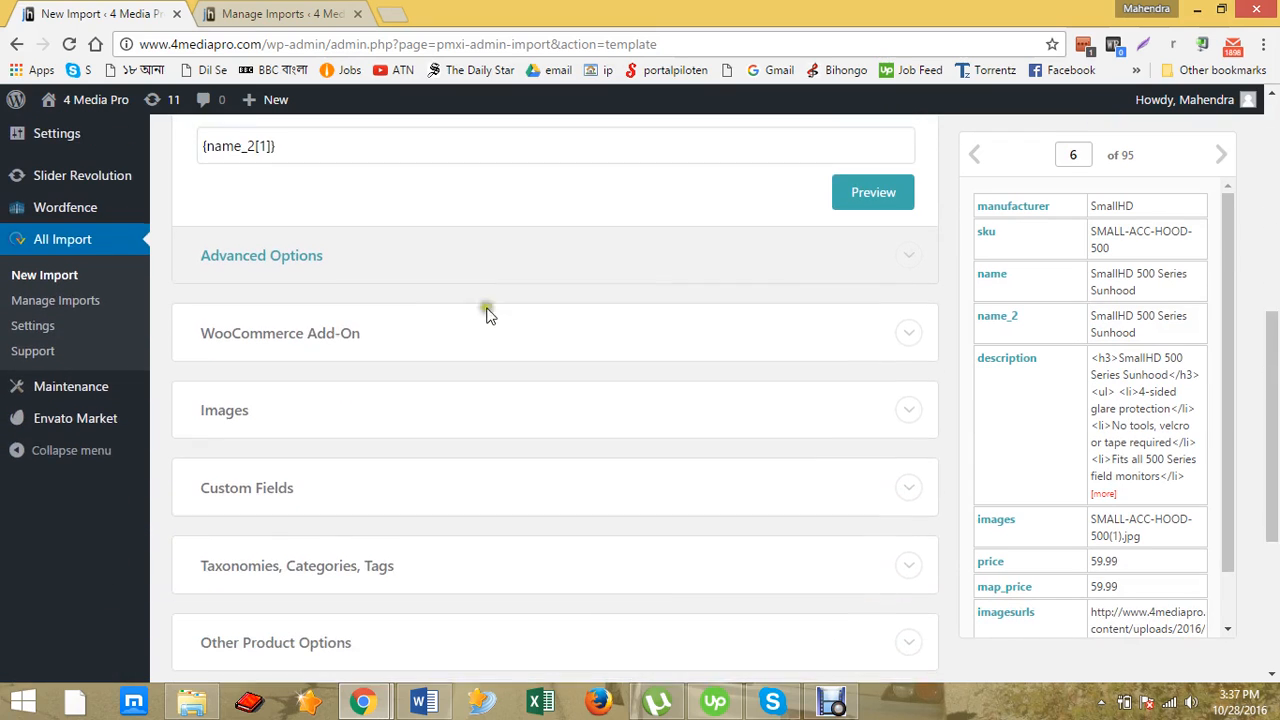
click(345, 324)
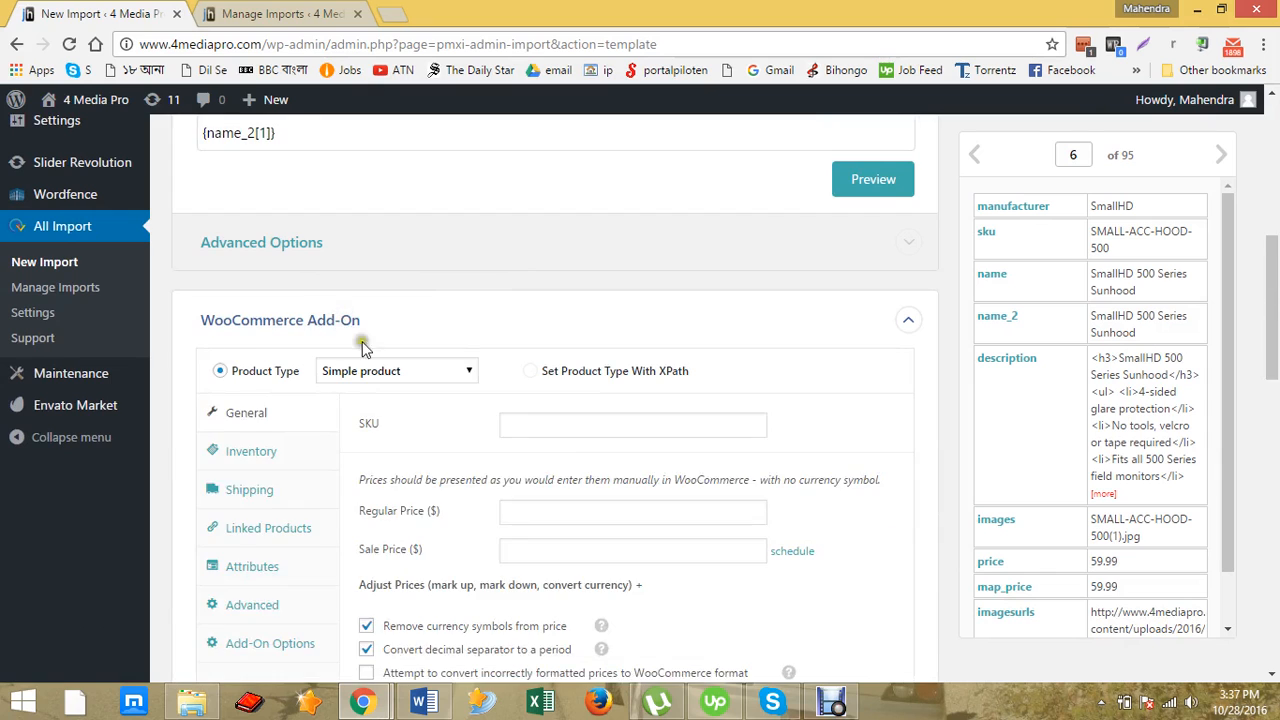
scroll(400, 345, down, 1)
click(543, 338)
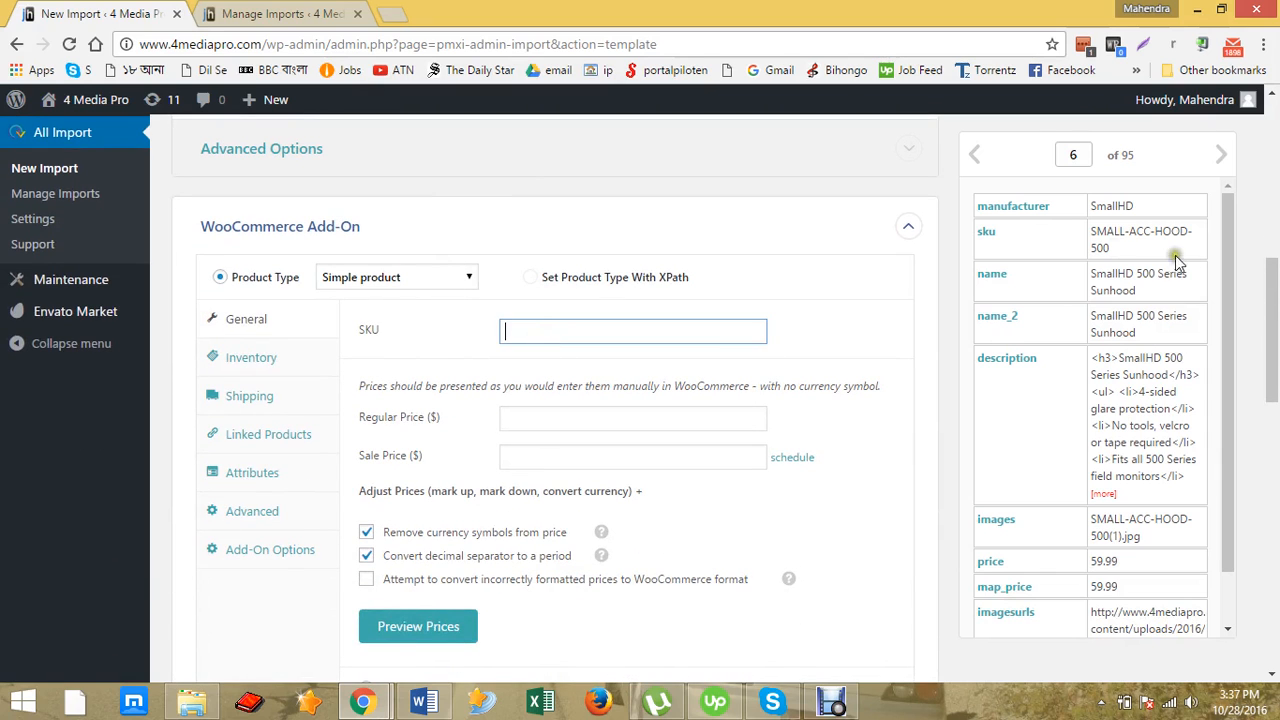
drag(993, 237, 750, 362)
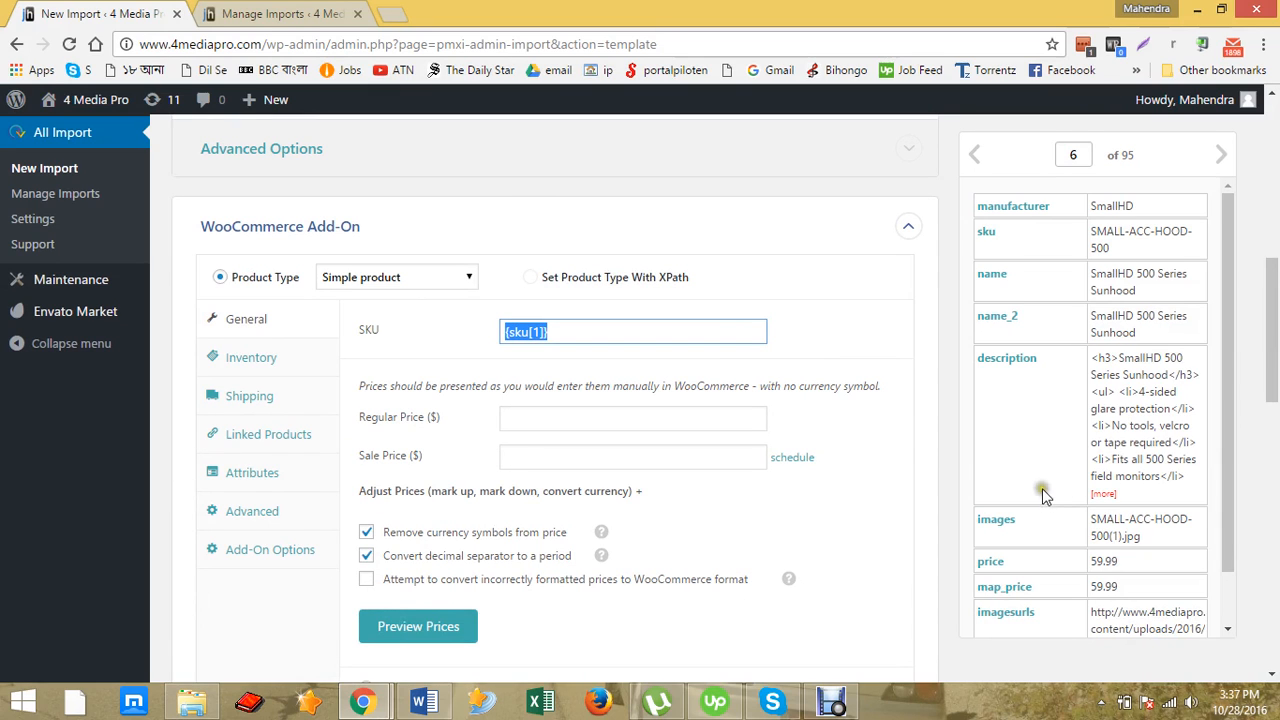
Map the price element to the Regular Price and the map_price element to the Sale Price.
scroll(1043, 497, down, 1)
drag(994, 505, 587, 422)
drag(1007, 527, 728, 462)
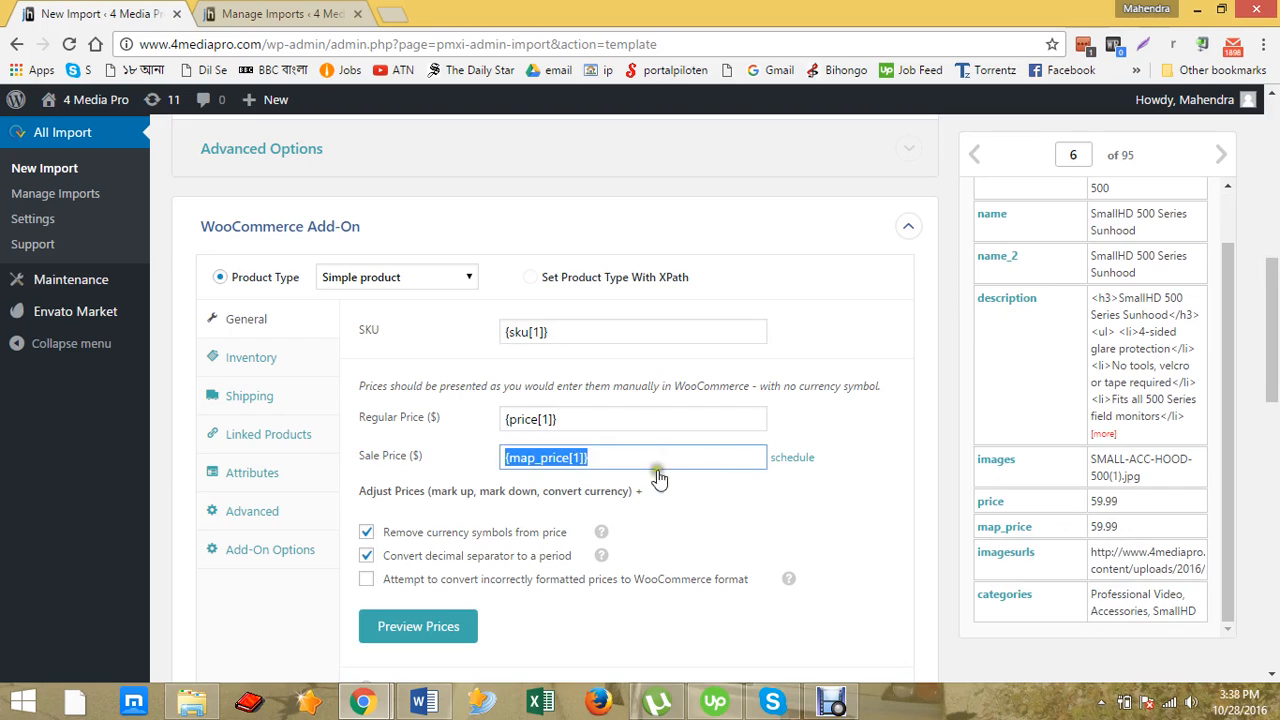
Set the product inventory's stock status to In stock.
click(266, 357)
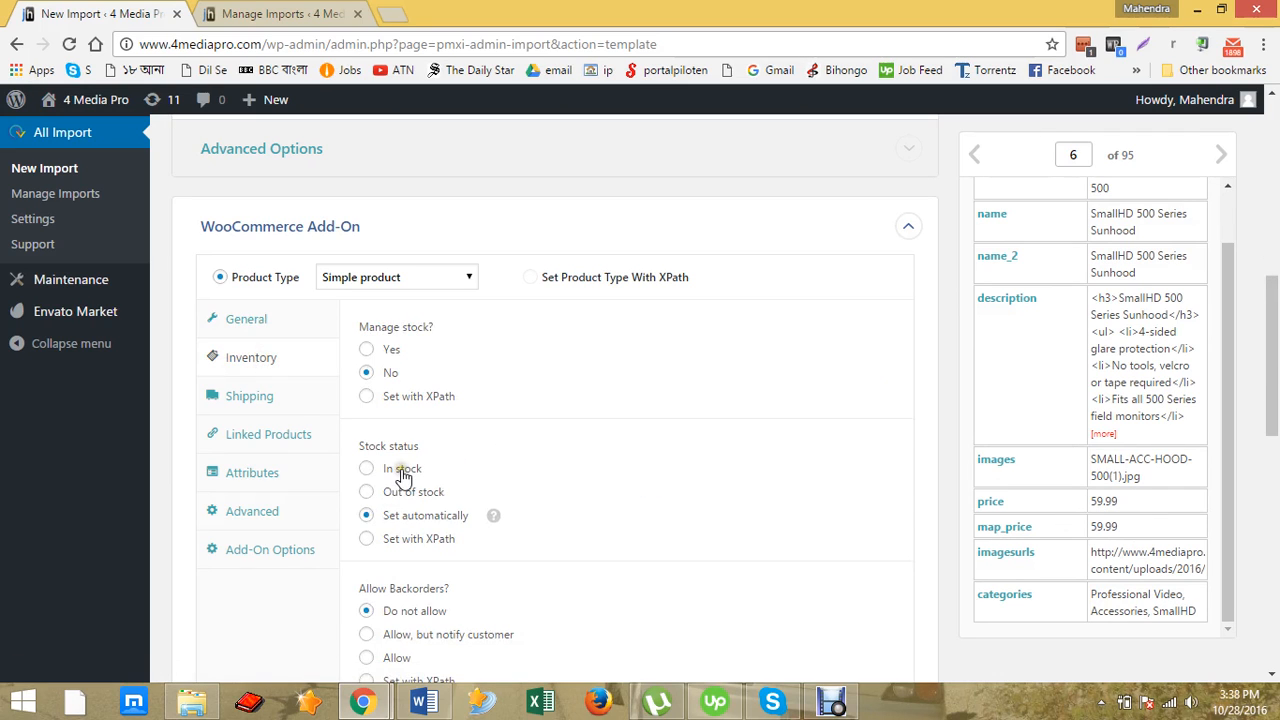
click(404, 470)
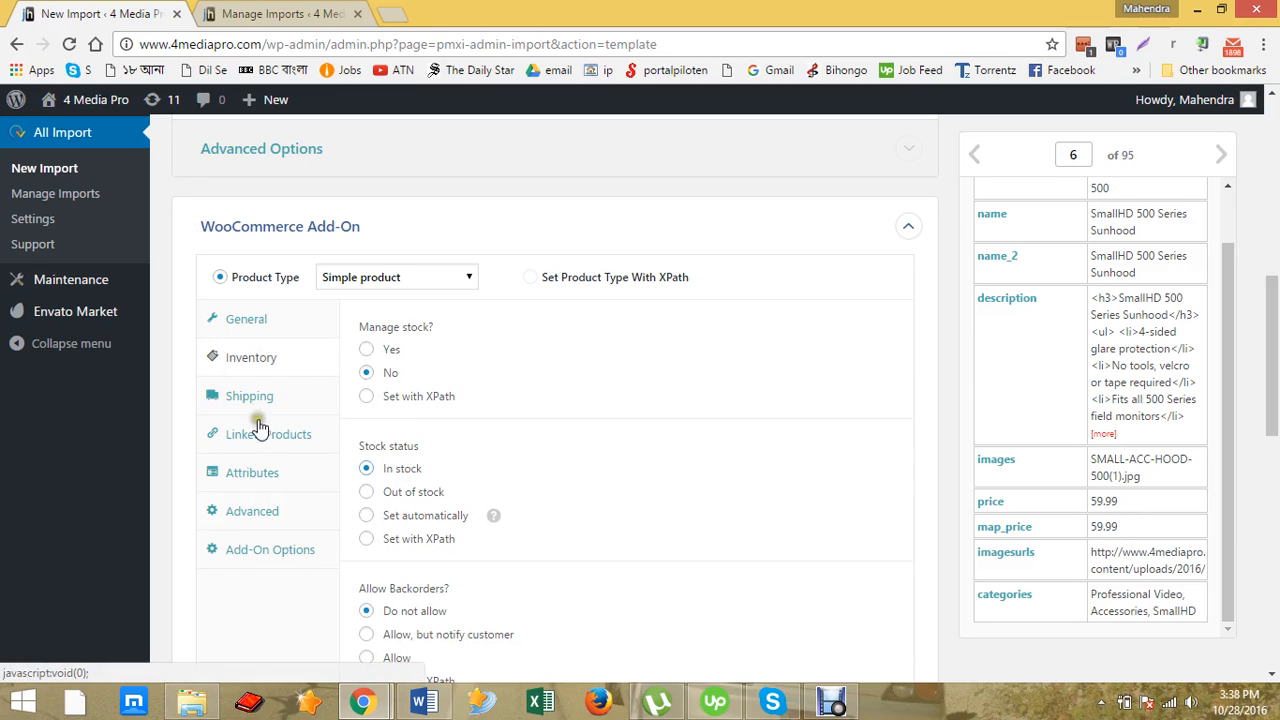
Turn off In Variations, Is Visible and Is Taxonomy for the first product attribute.
click(255, 474)
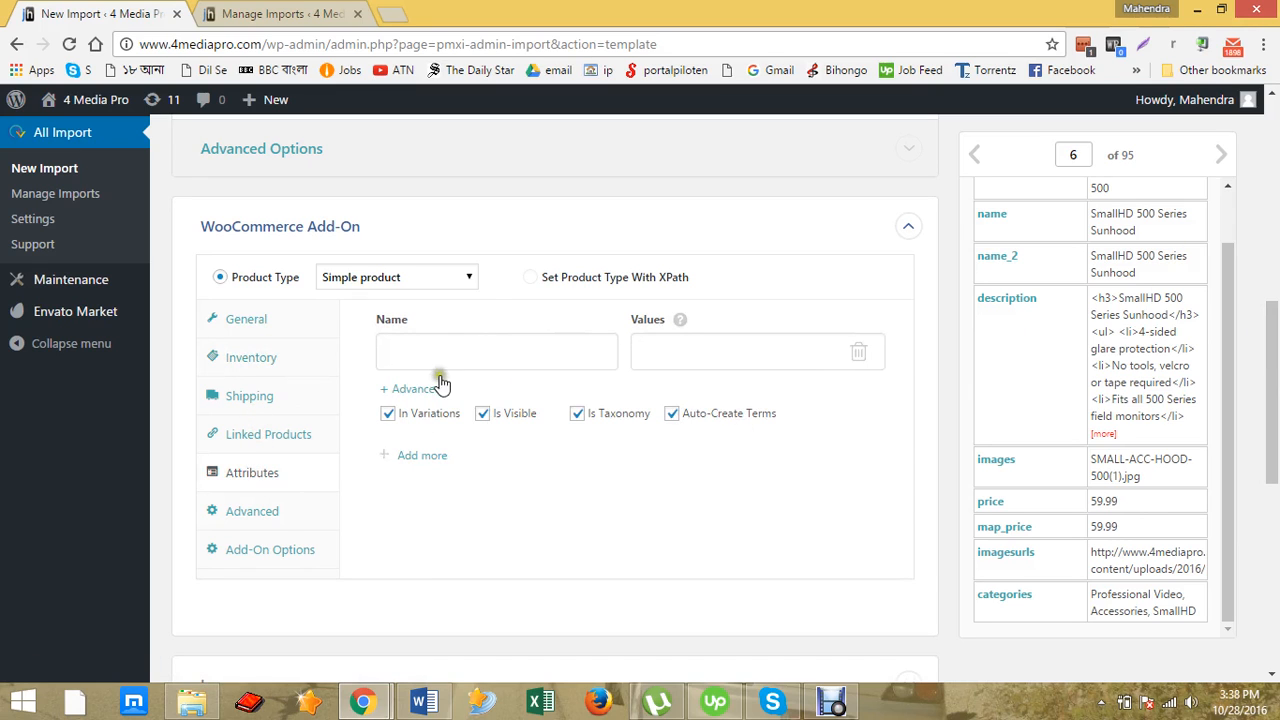
click(390, 414)
click(491, 416)
click(576, 414)
Name the product attribute Brands and map the manufacturer element to its values.
click(503, 355)
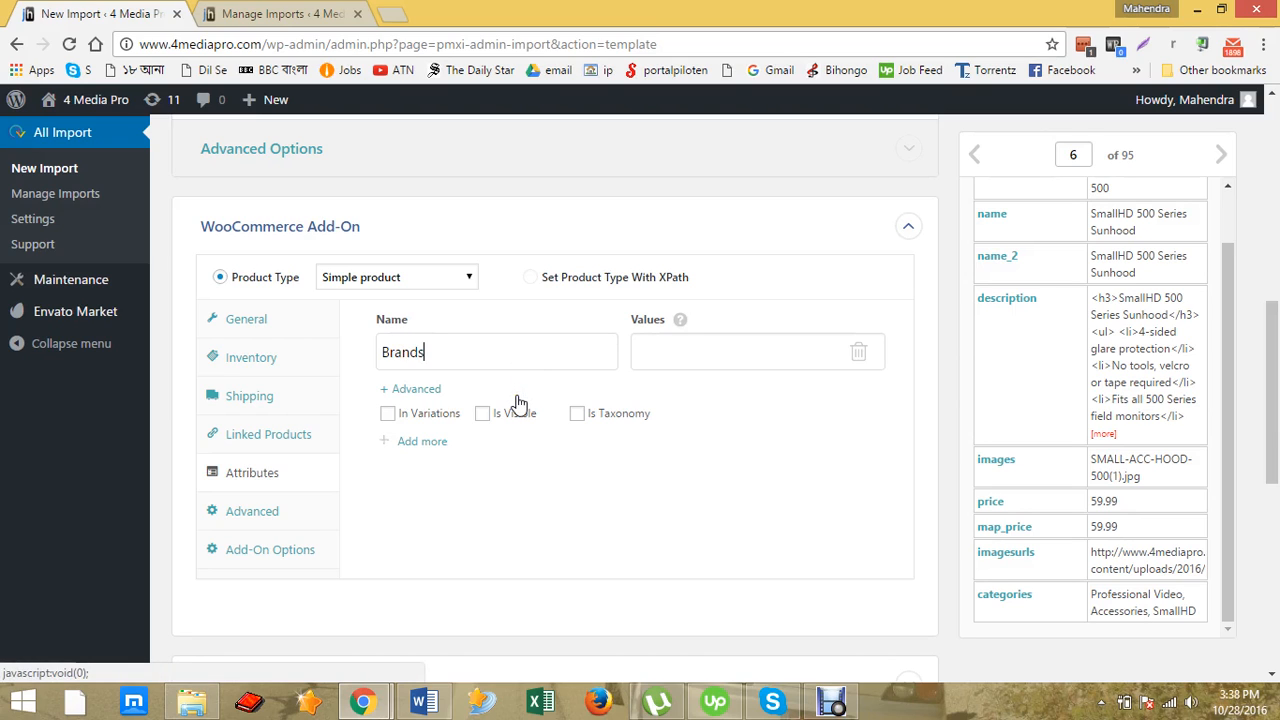
click(668, 350)
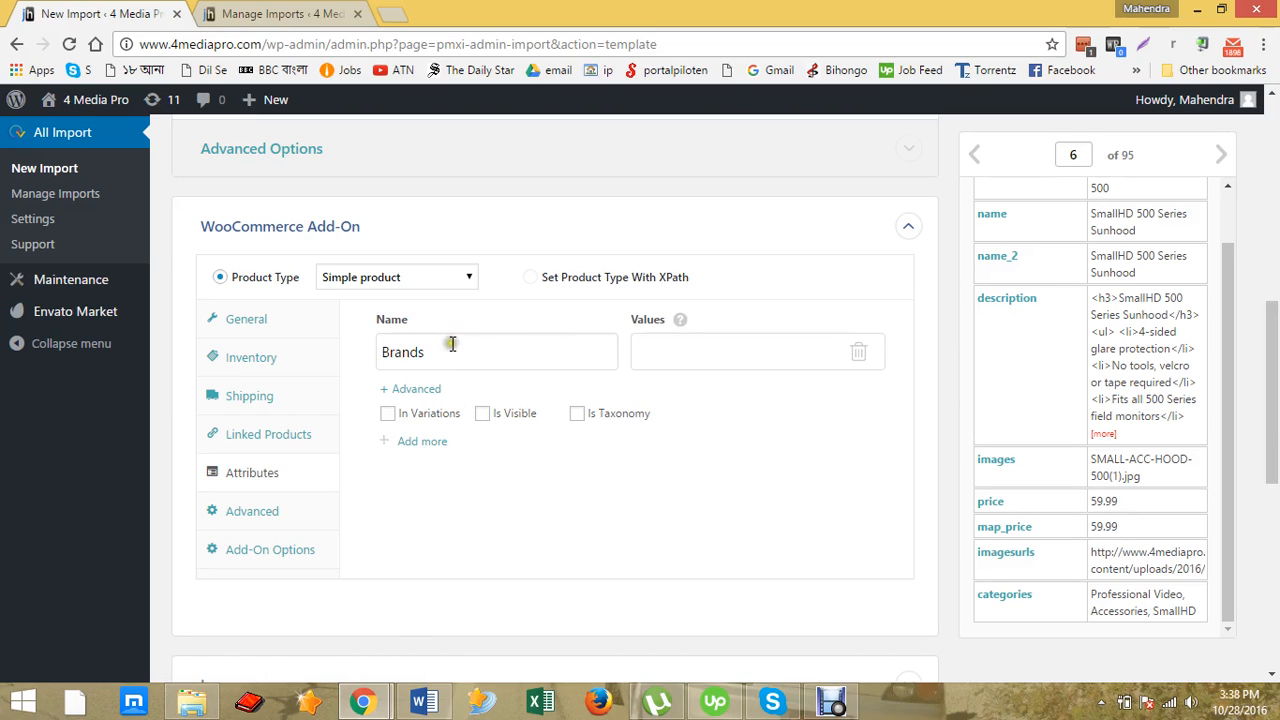
scroll(991, 320, up, 1)
drag(1022, 206, 751, 362)
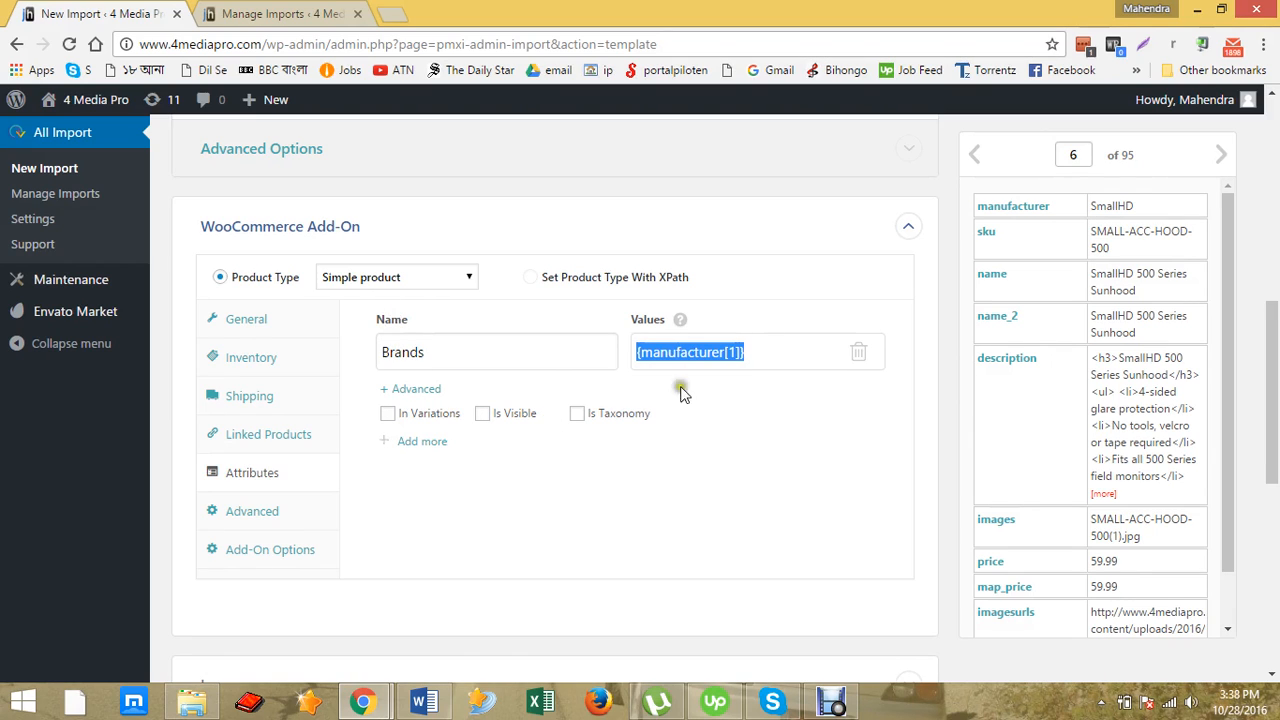
click(742, 440)
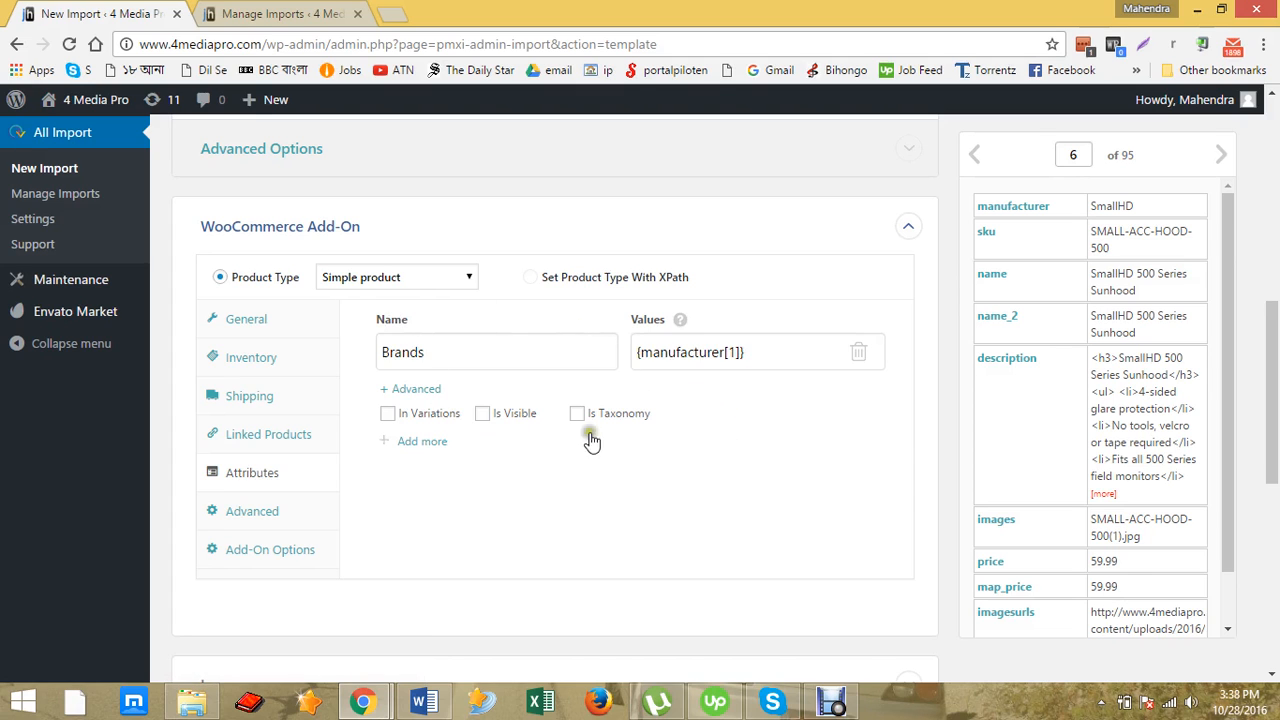
Expand the Images section of the import template to show its image source options.
scroll(620, 455, down, 1)
scroll(502, 428, down, 3)
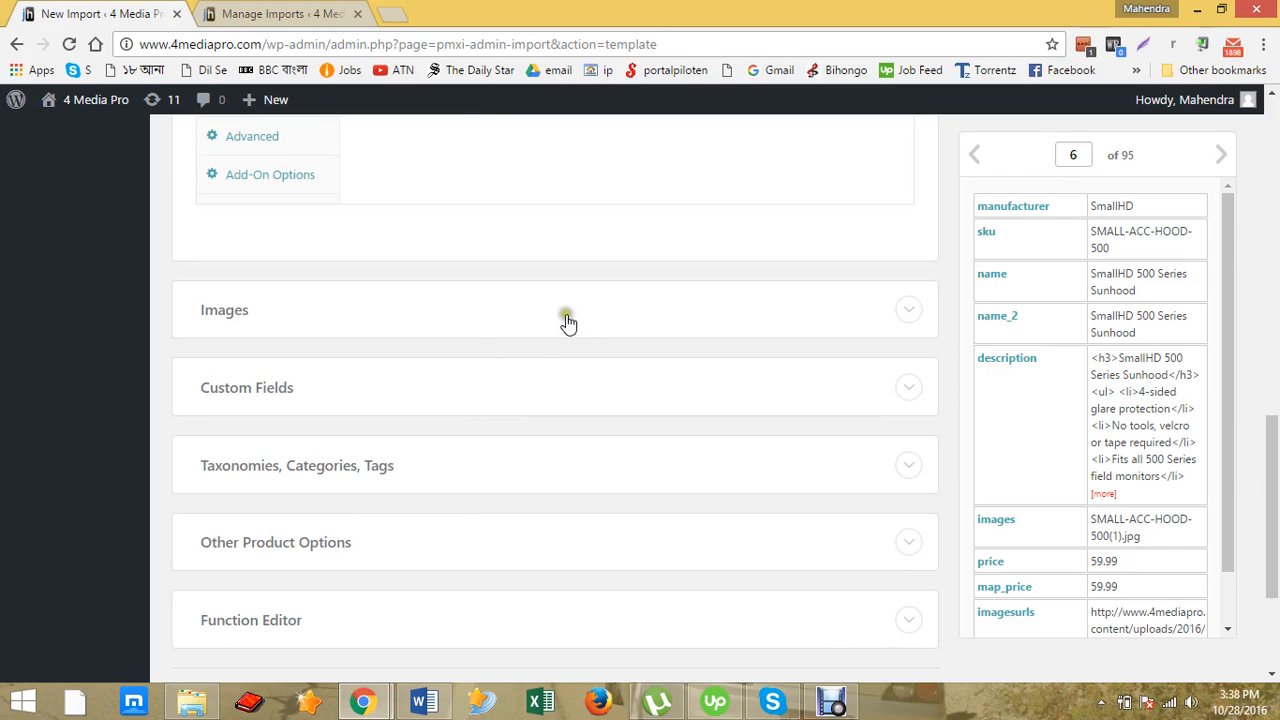
click(519, 318)
scroll(250, 390, down, 1)
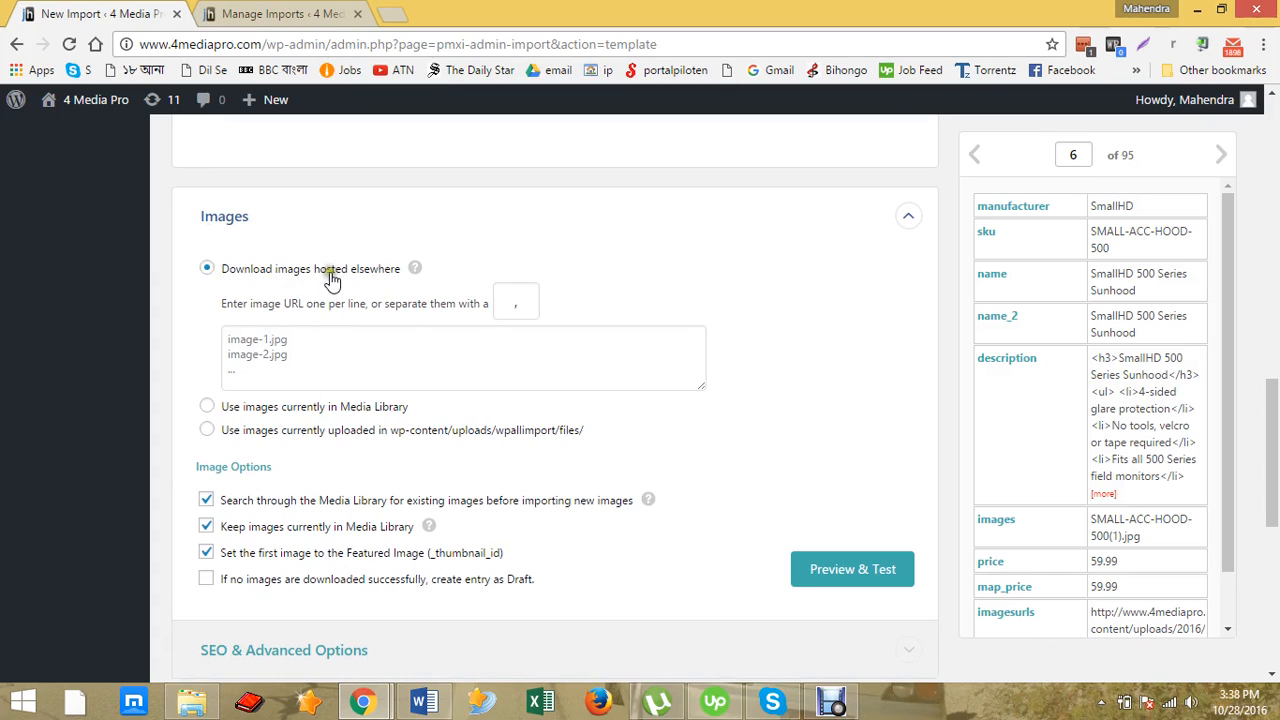
Try the Media Library image source and compare the record's images and imagesurls values with the wpallimport upload folder option.
click(302, 412)
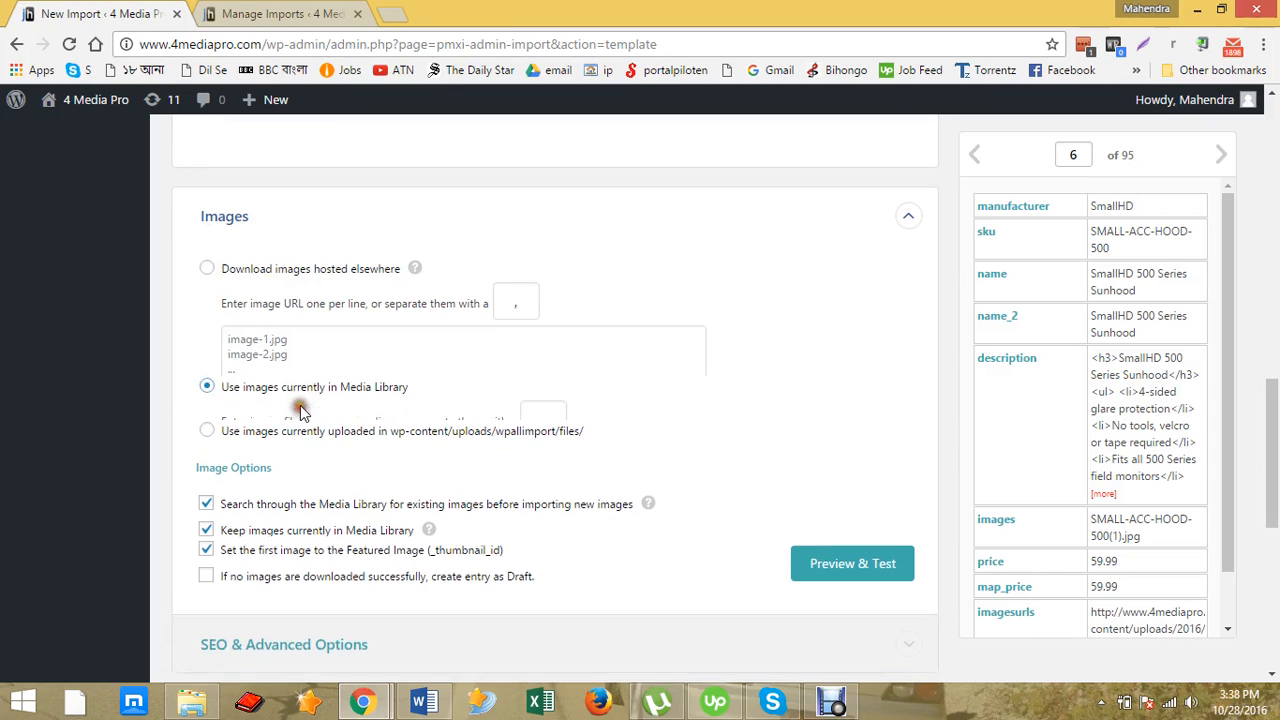
click(318, 380)
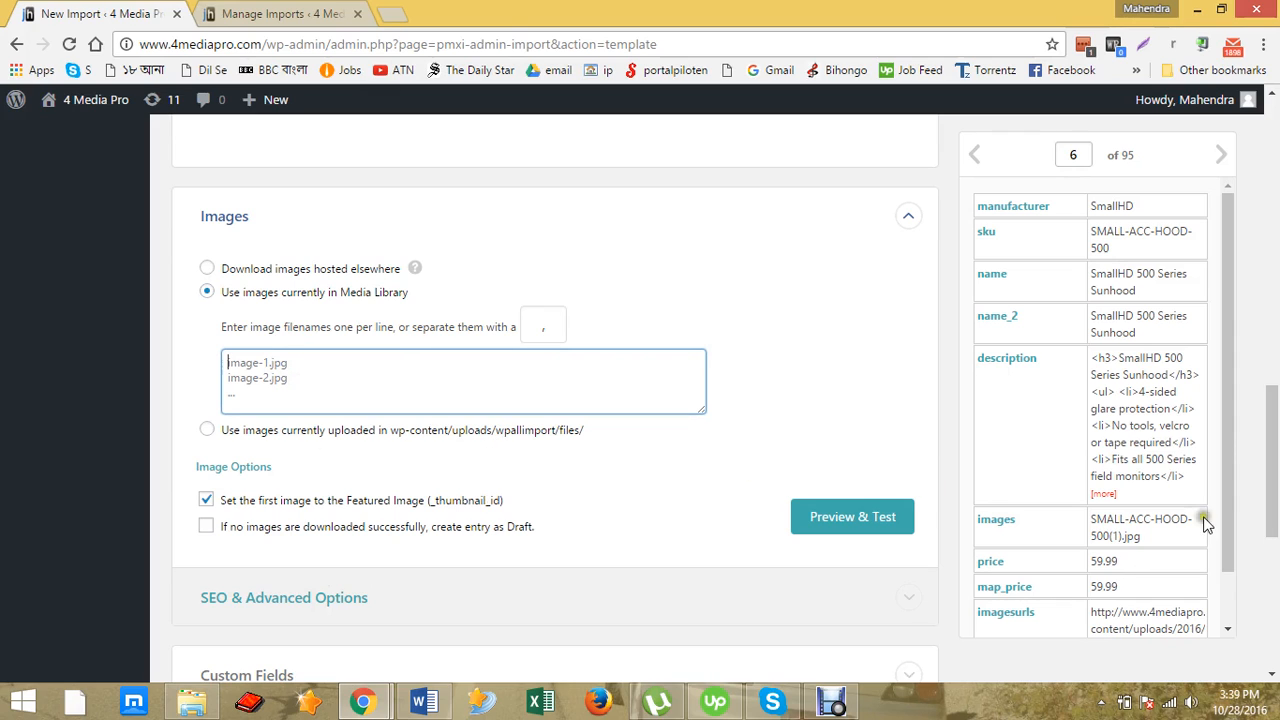
drag(1150, 538, 1088, 512)
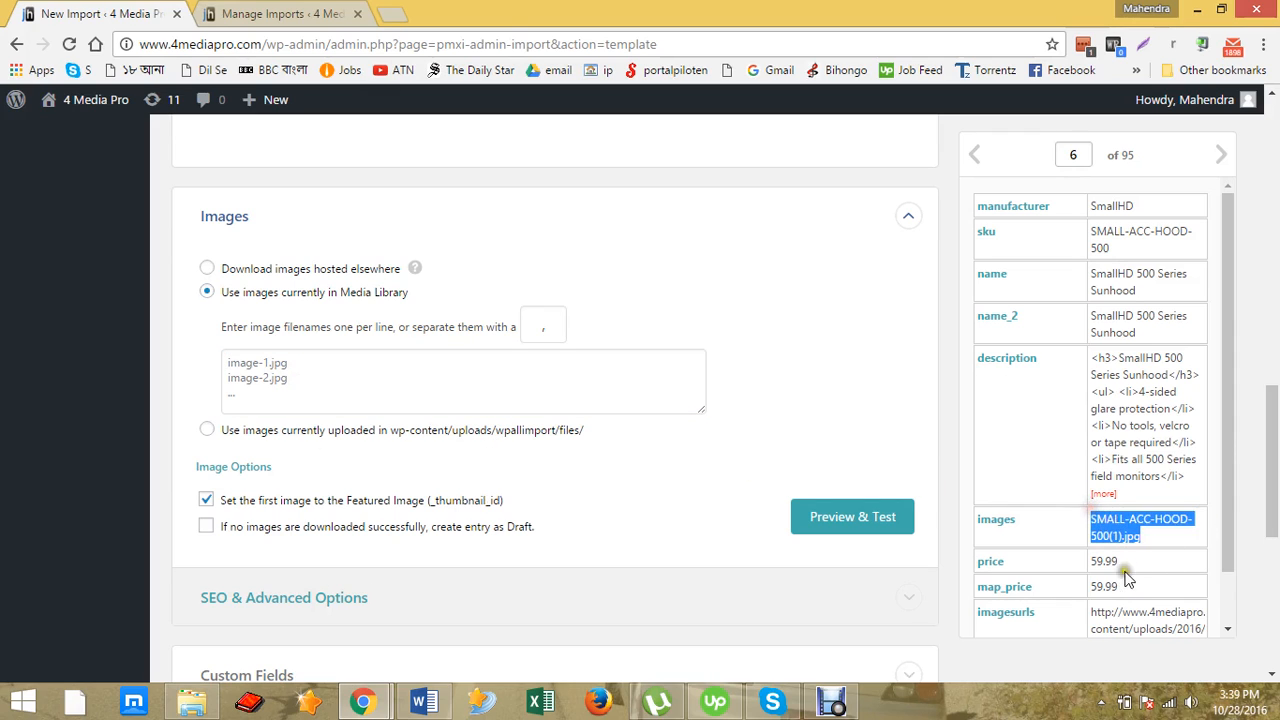
scroll(1120, 575, down, 1)
drag(1091, 552, 1187, 566)
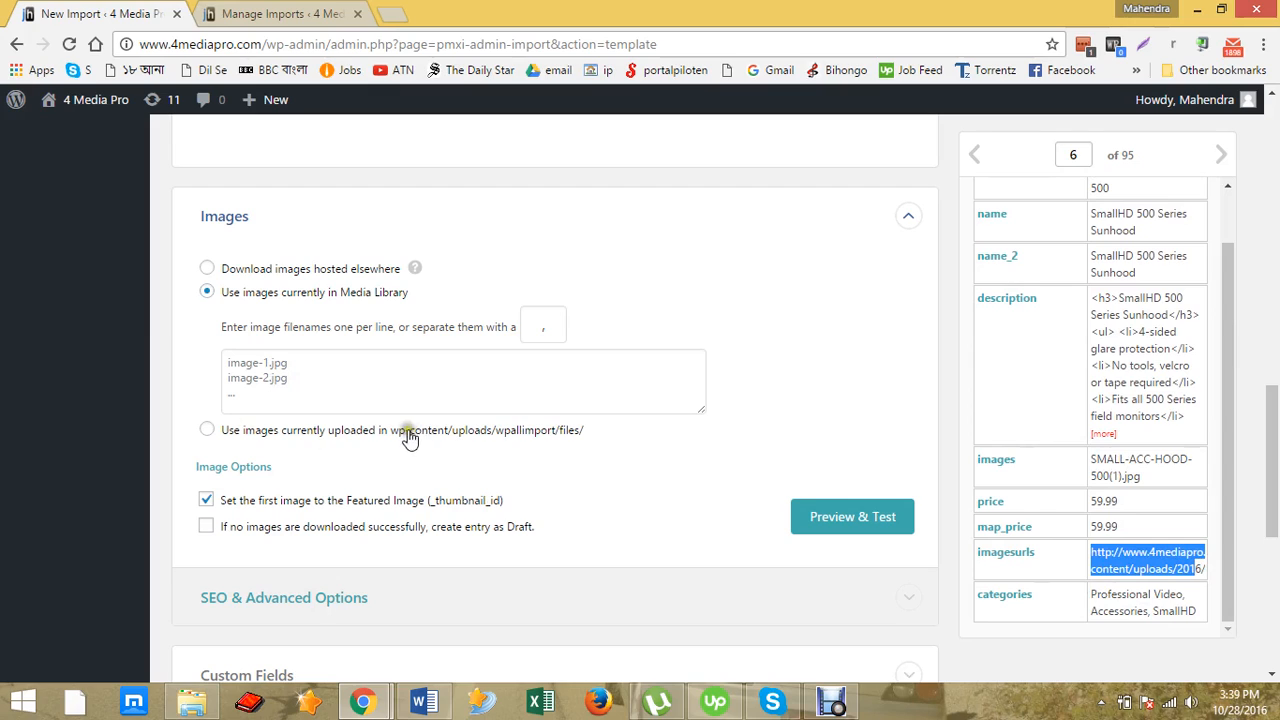
drag(585, 432, 398, 440)
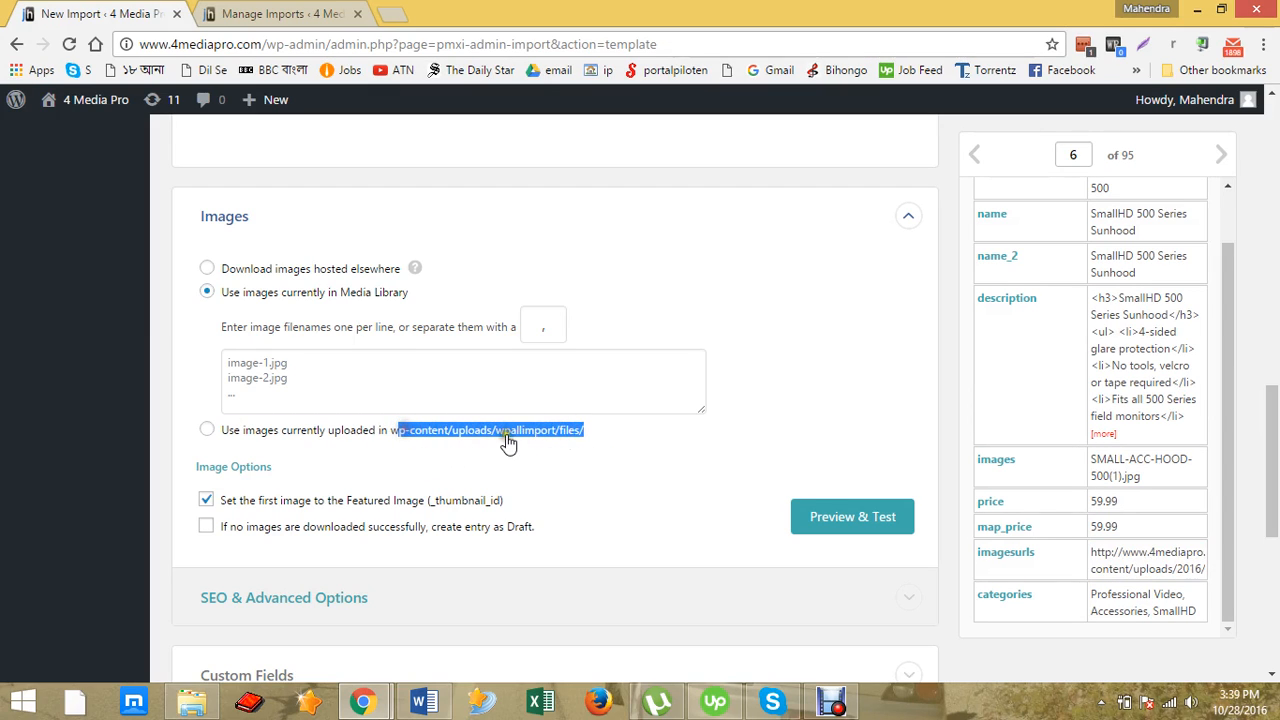
Use images currently uploaded in wp-content/uploads/wpallimport/files/ and map the images element to the image filenames.
click(208, 432)
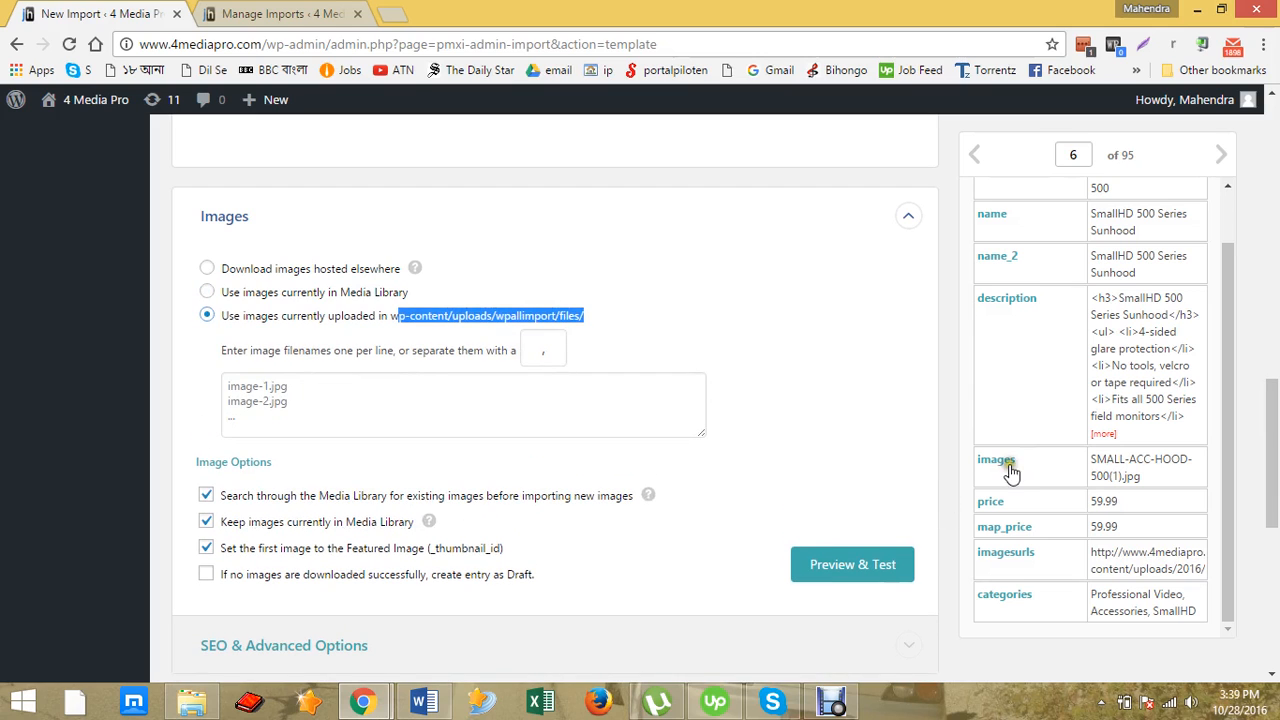
drag(995, 467, 545, 405)
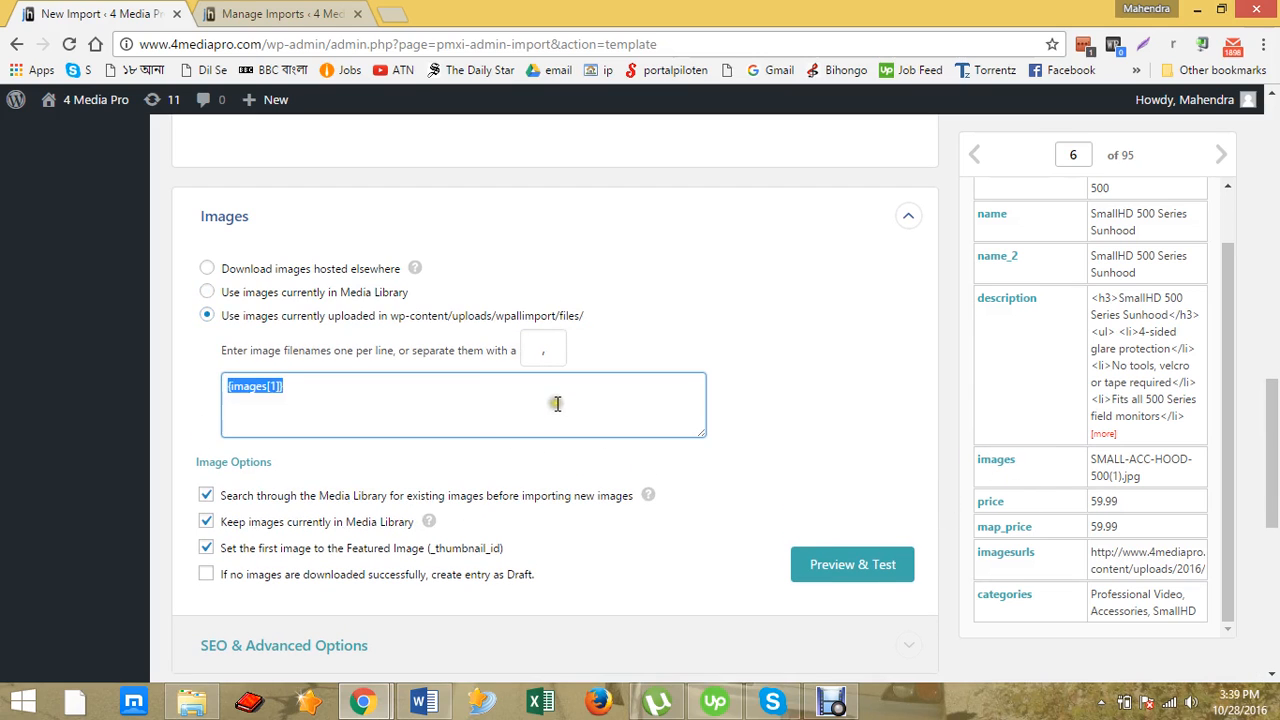
click(551, 350)
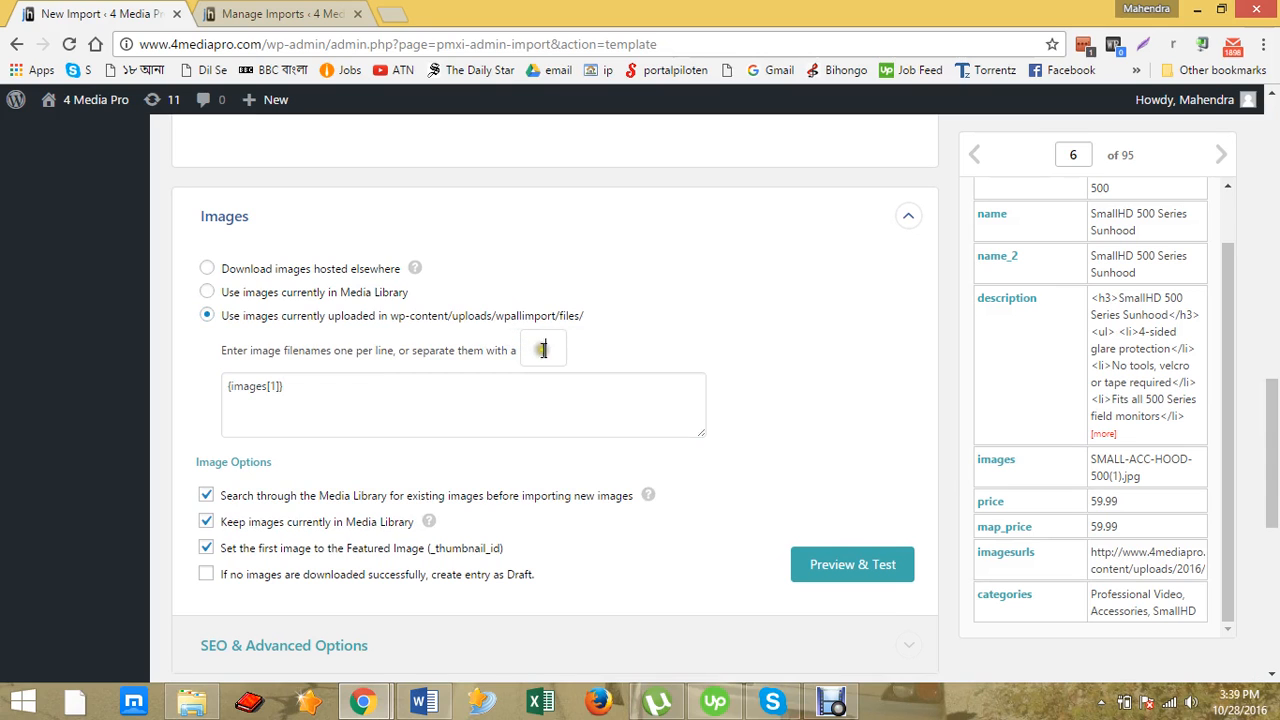
Preview record 6's images from the wpallimport/files/ folder, run the image access test and check the reported file path.
scroll(600, 410, down, 1)
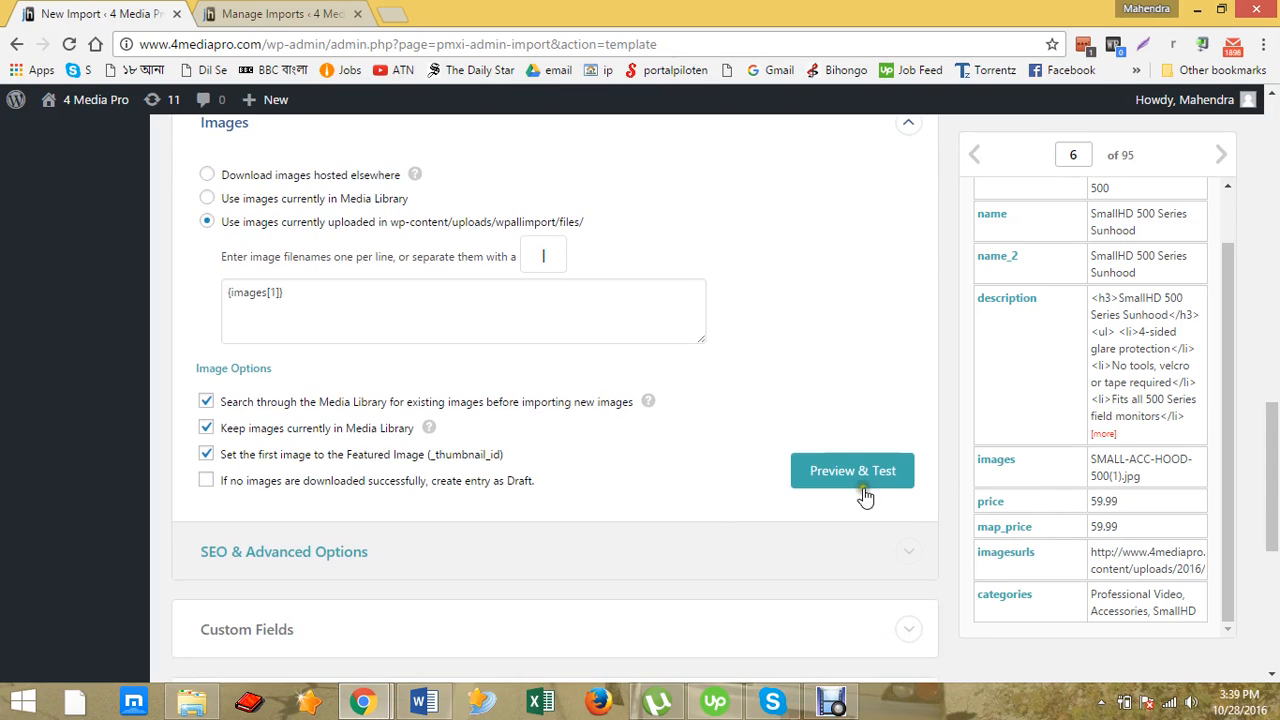
click(852, 473)
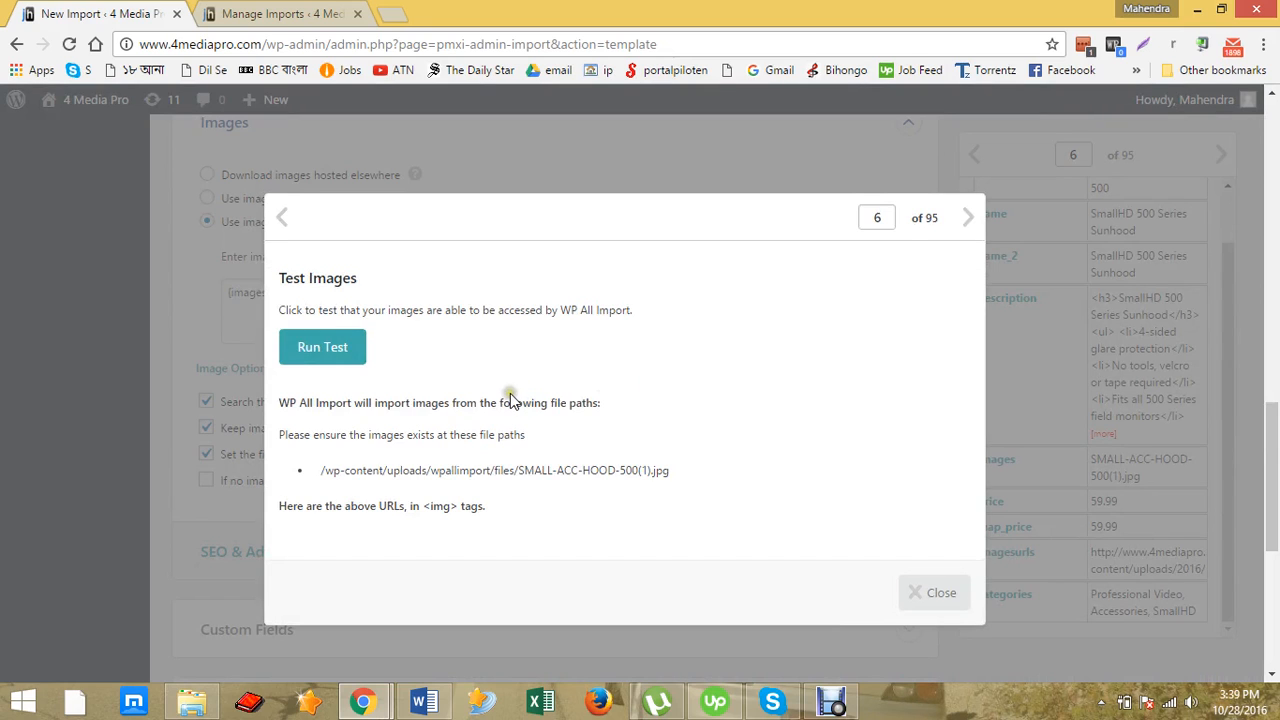
scroll(509, 463, down, 1)
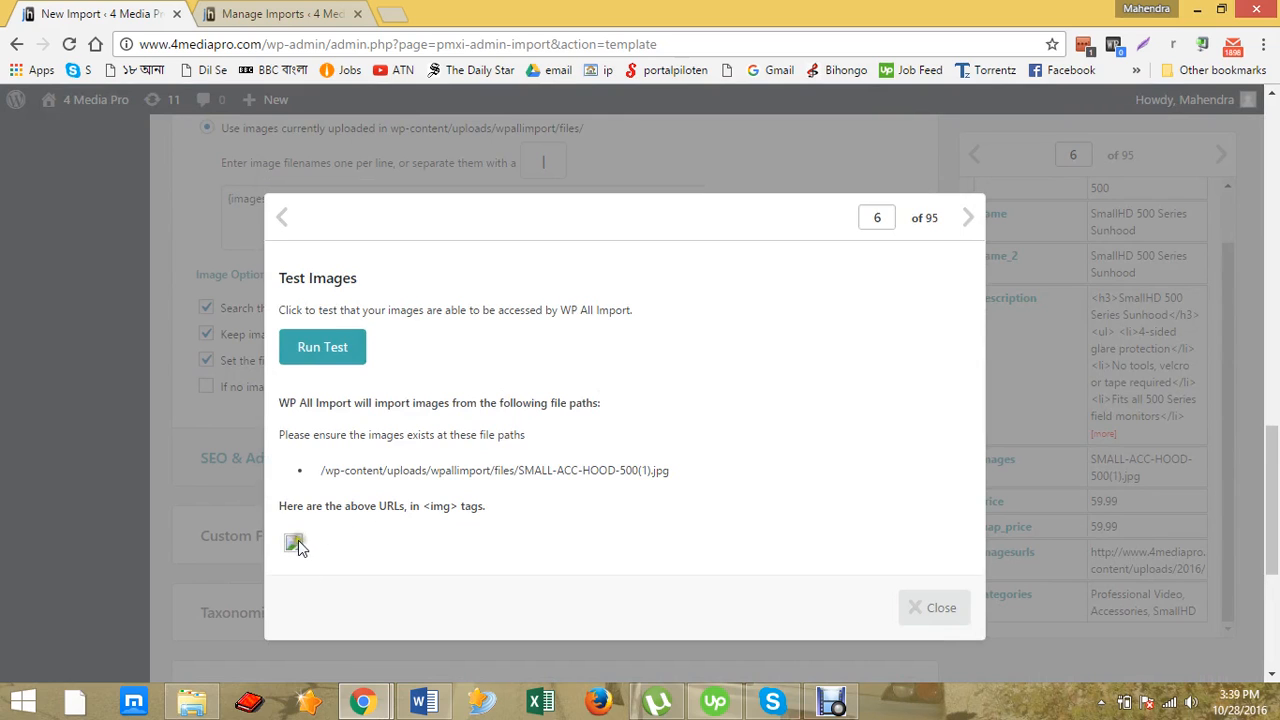
click(355, 358)
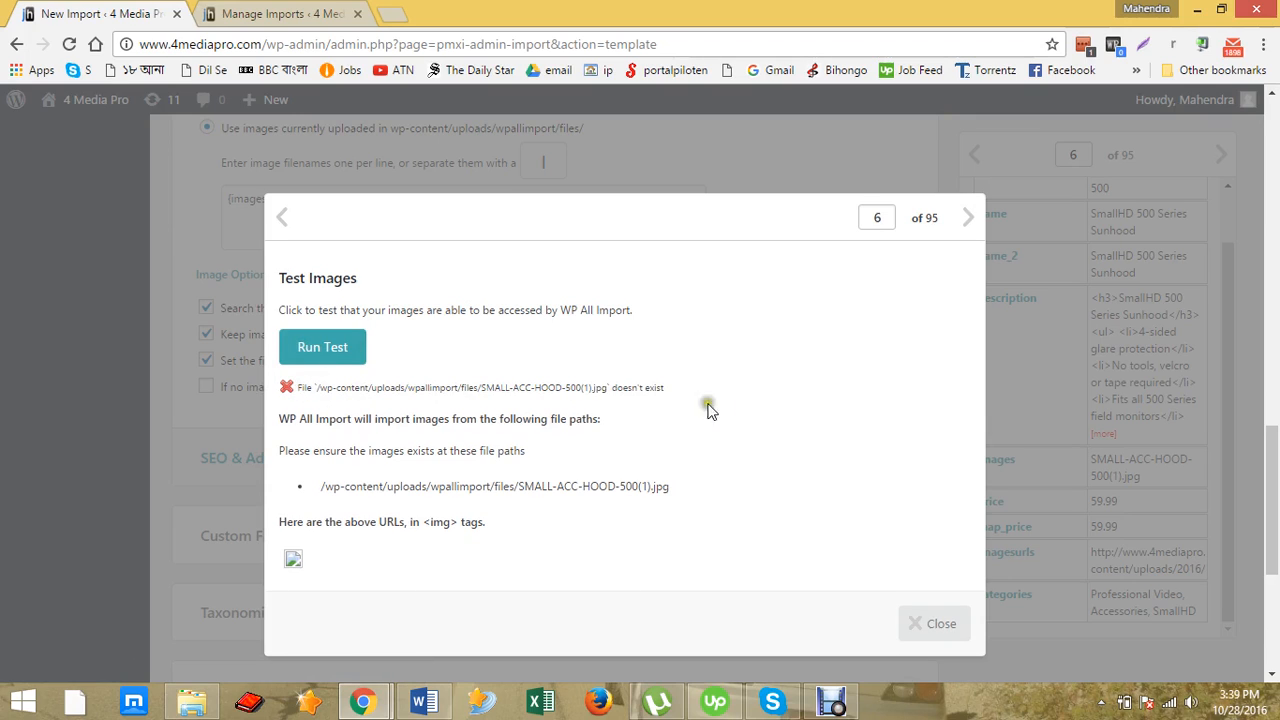
drag(610, 387, 314, 388)
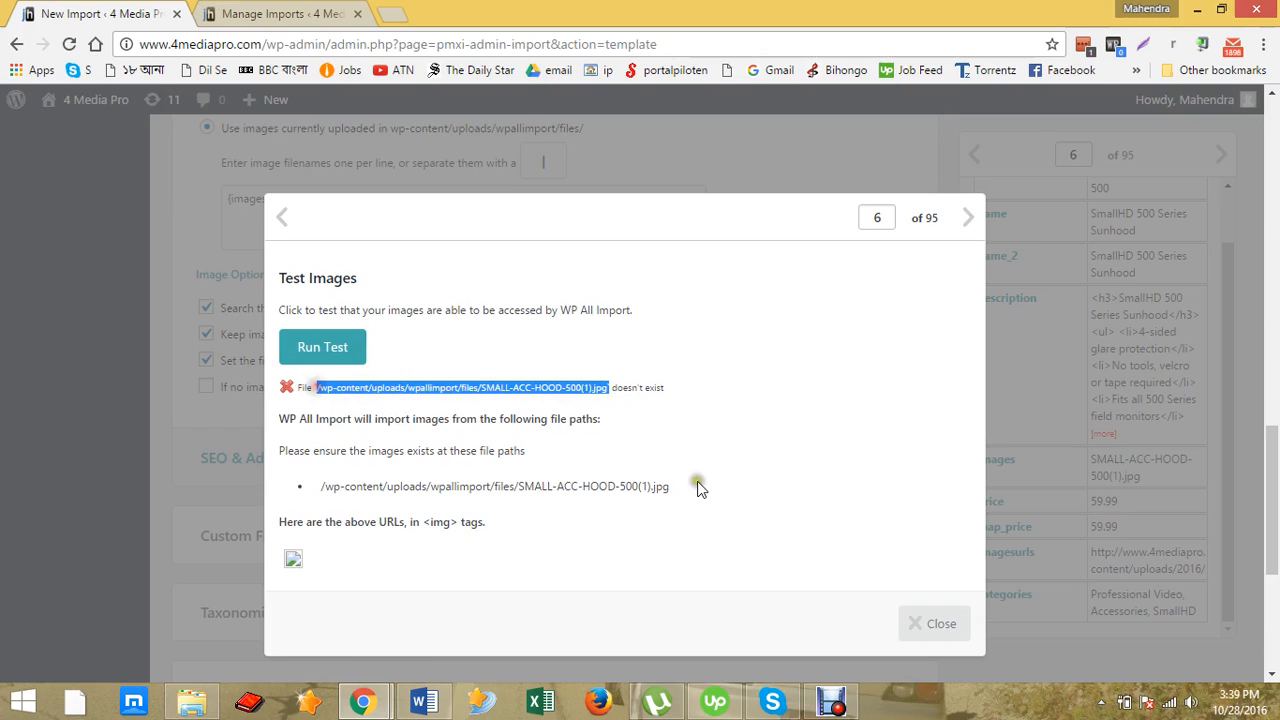
click(926, 625)
Switch the image source to the Media Library, map the imagesurls element to the filenames and set the separator to |.
scroll(491, 354, up, 2)
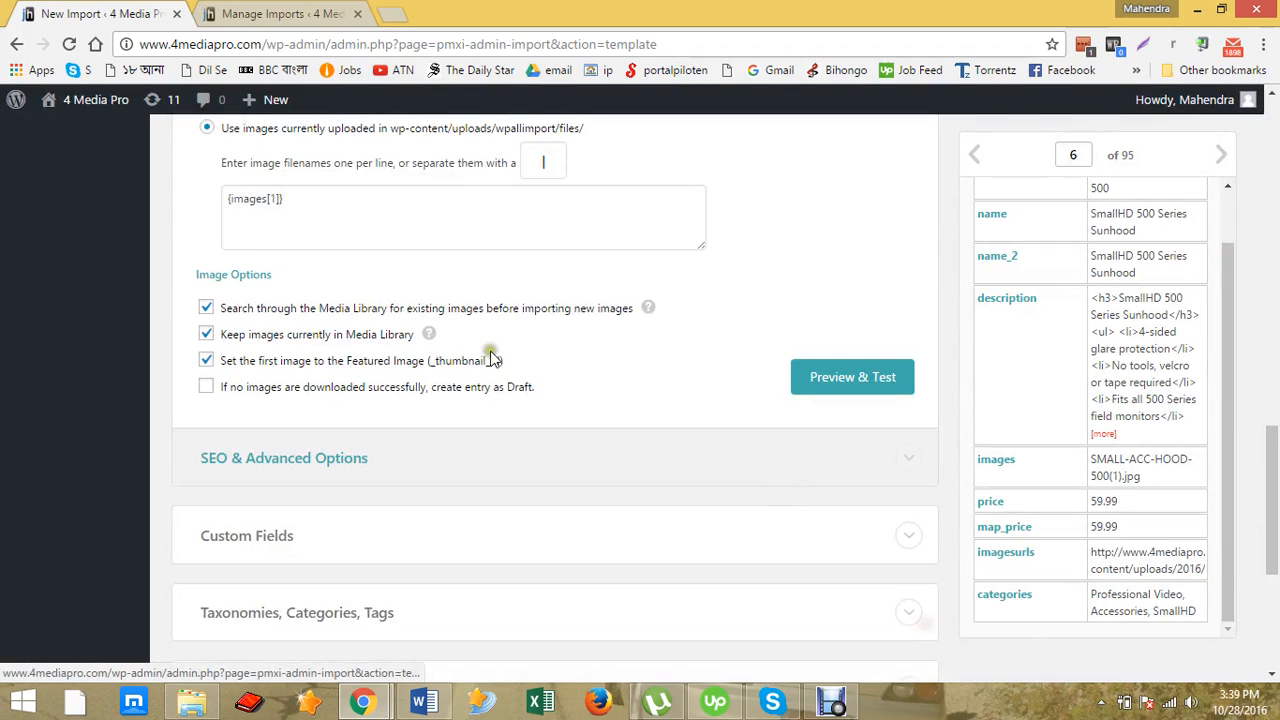
click(208, 205)
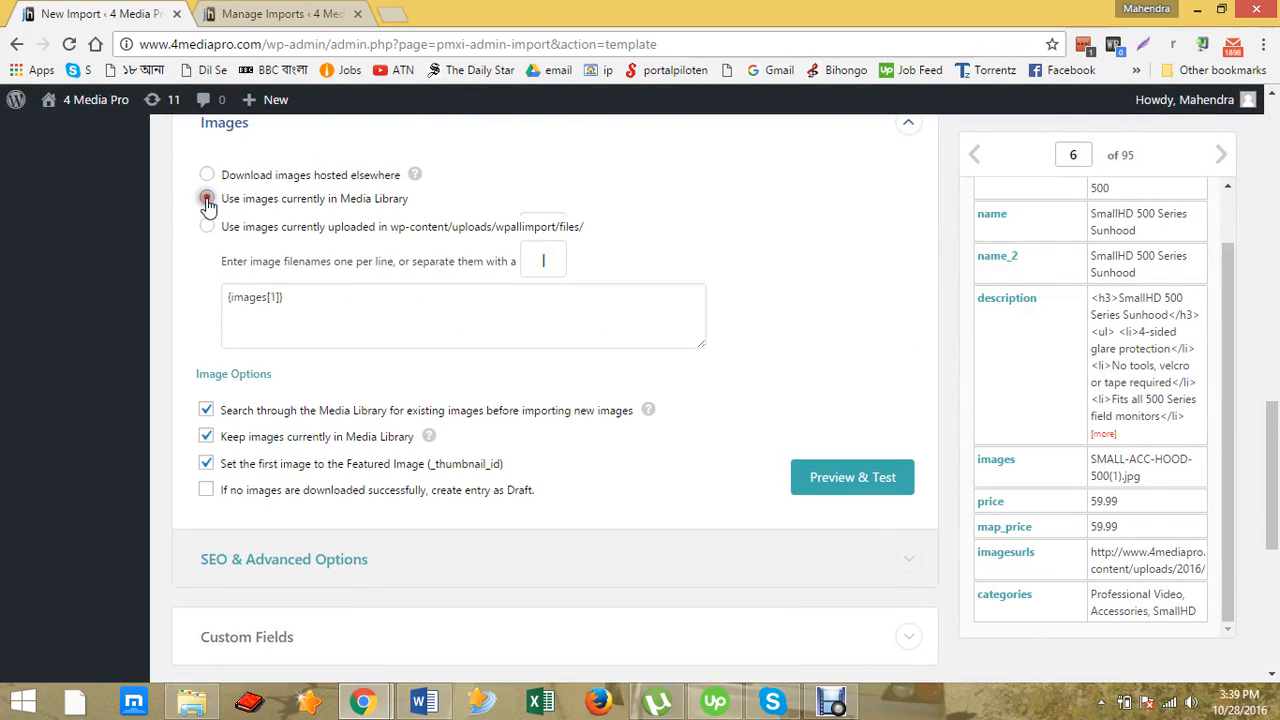
scroll(1080, 530, down, 2)
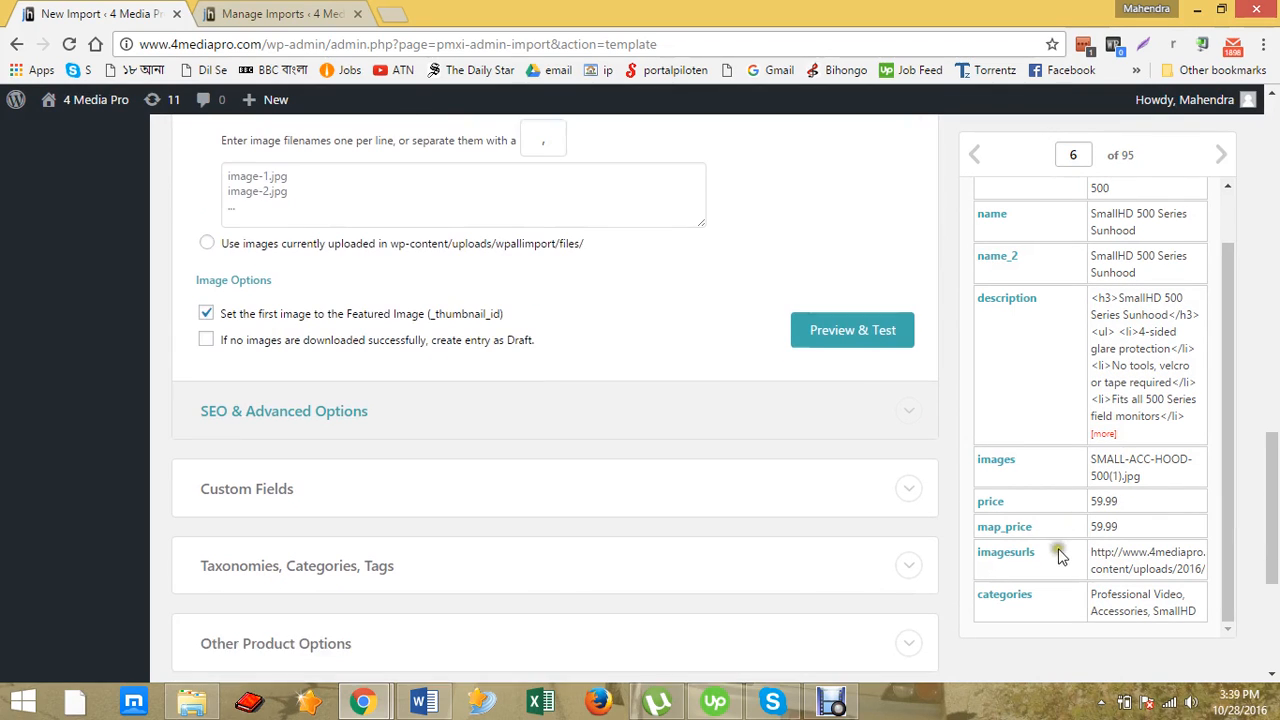
drag(1020, 556, 405, 185)
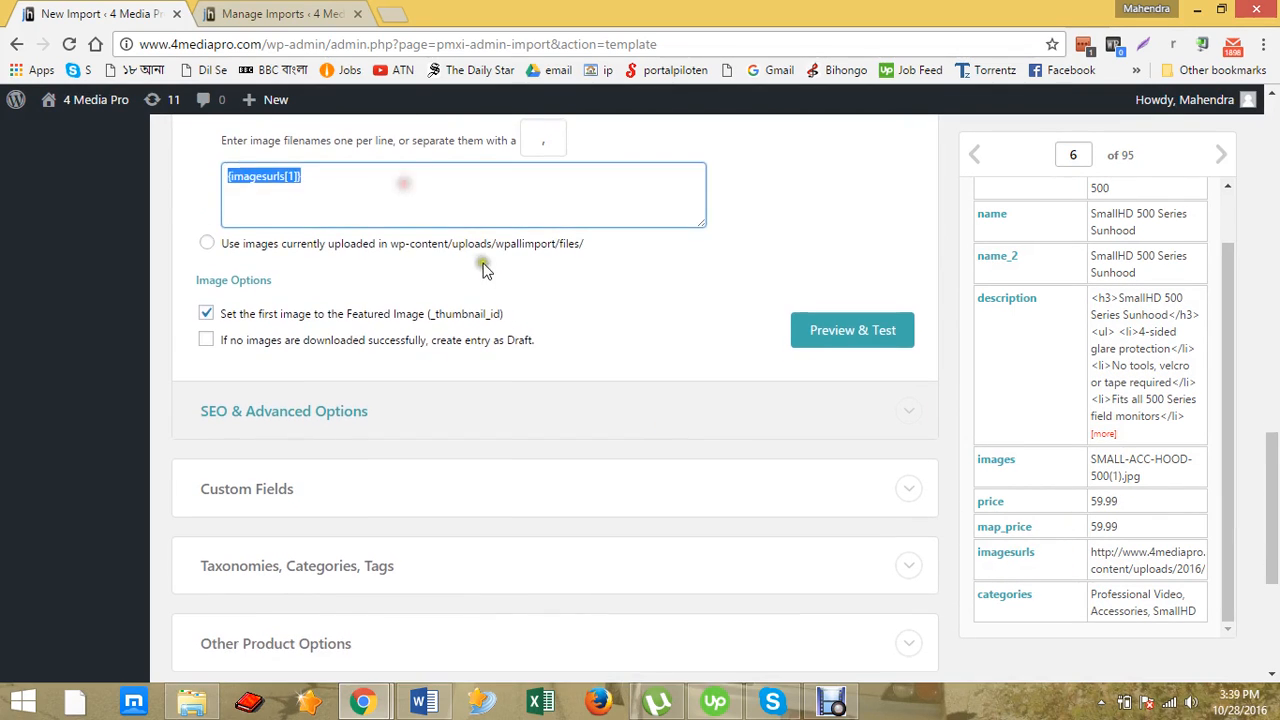
scroll(483, 262, up, 2)
drag(549, 323, 413, 303)
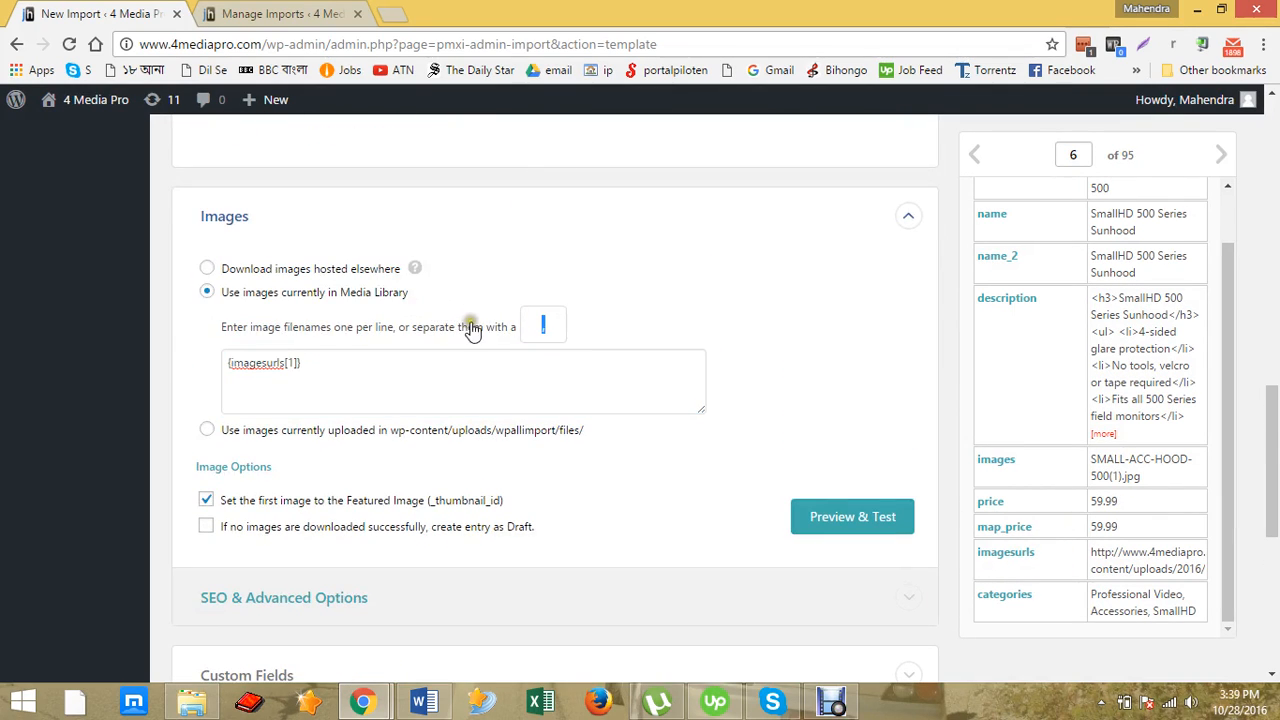
Preview the Media Library image for record 6 and run the image access test.
click(879, 519)
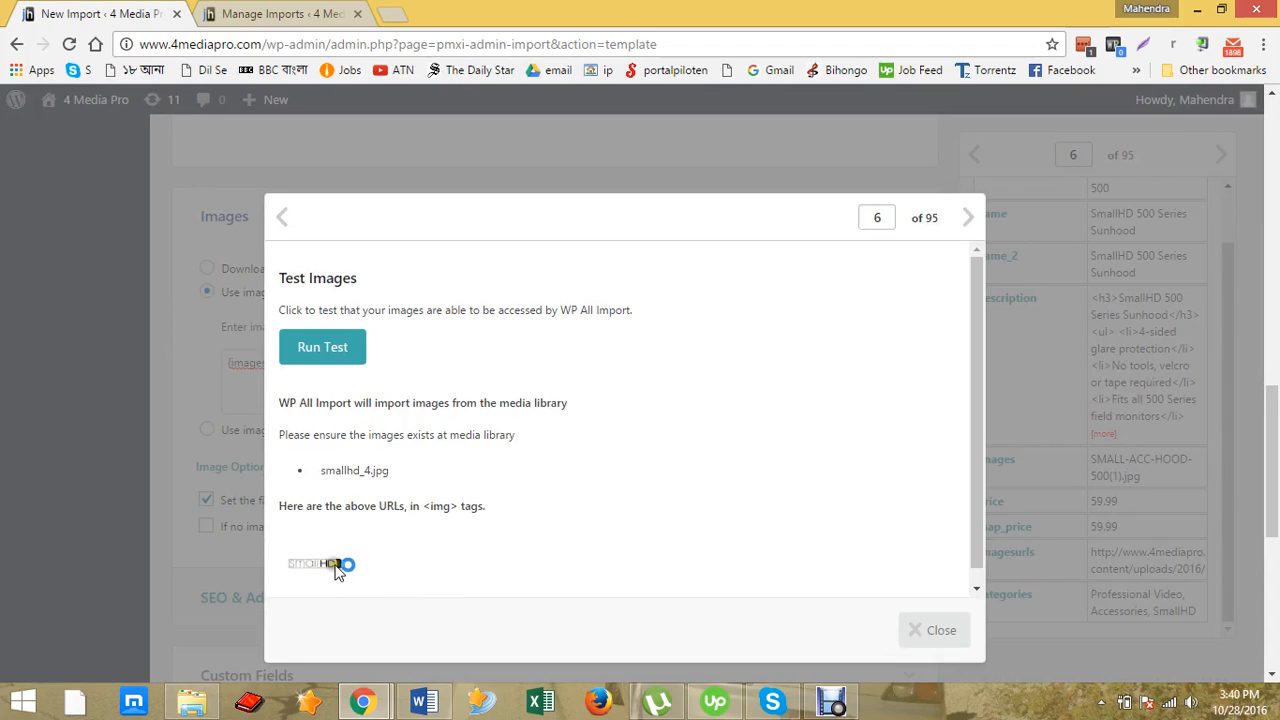
click(362, 364)
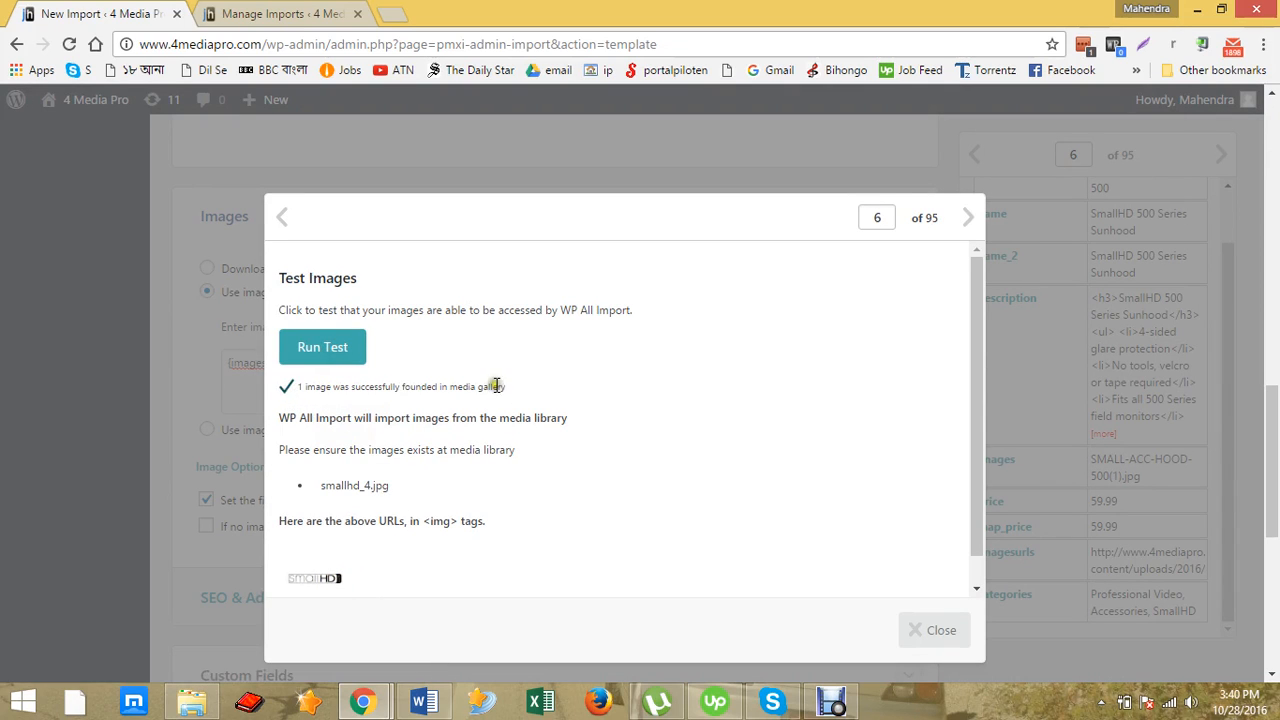
click(931, 634)
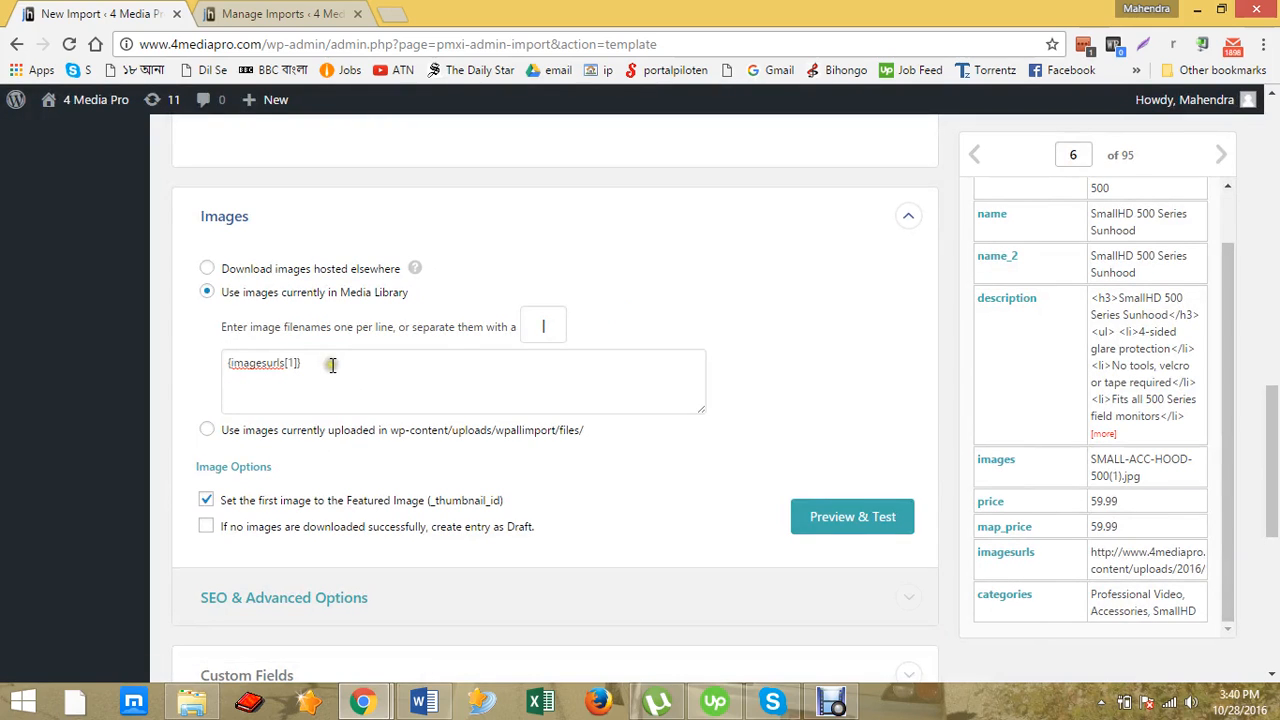
Clear the Media Library filenames and set the image source back to images uploaded in wp-content/uploads/wpallimport/files/.
drag(314, 361, 166, 357)
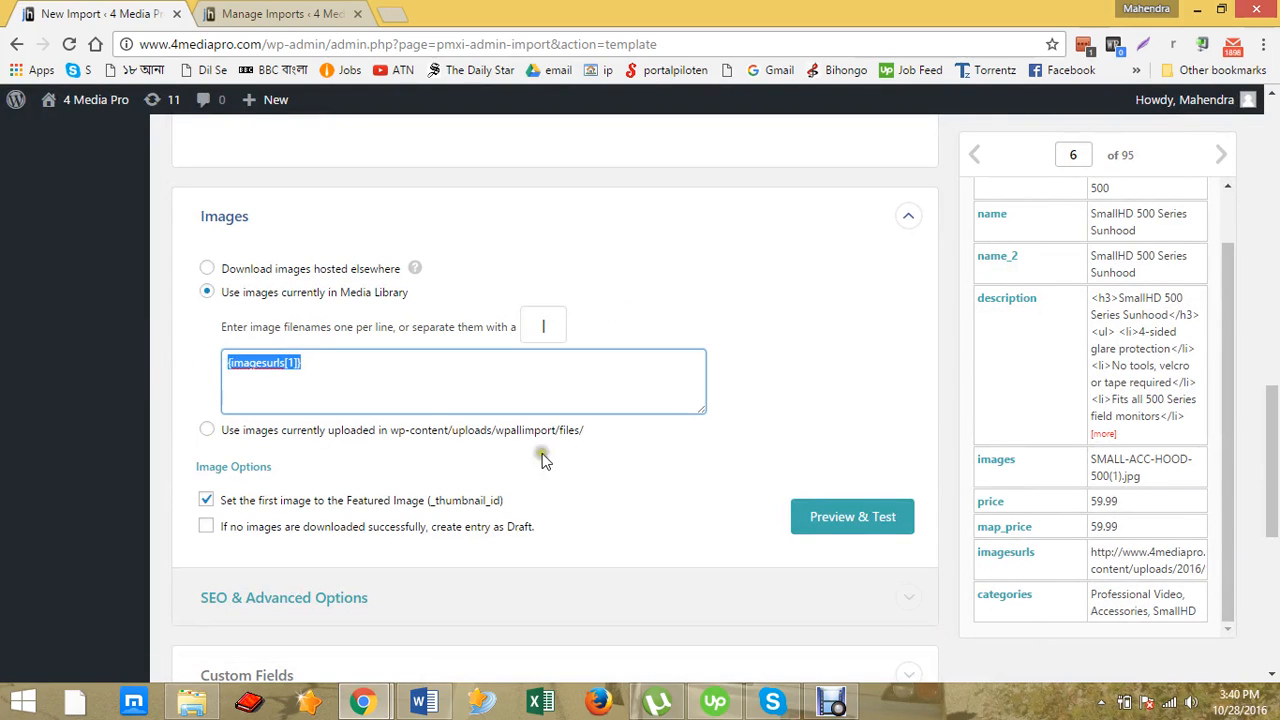
key(BackSpace)
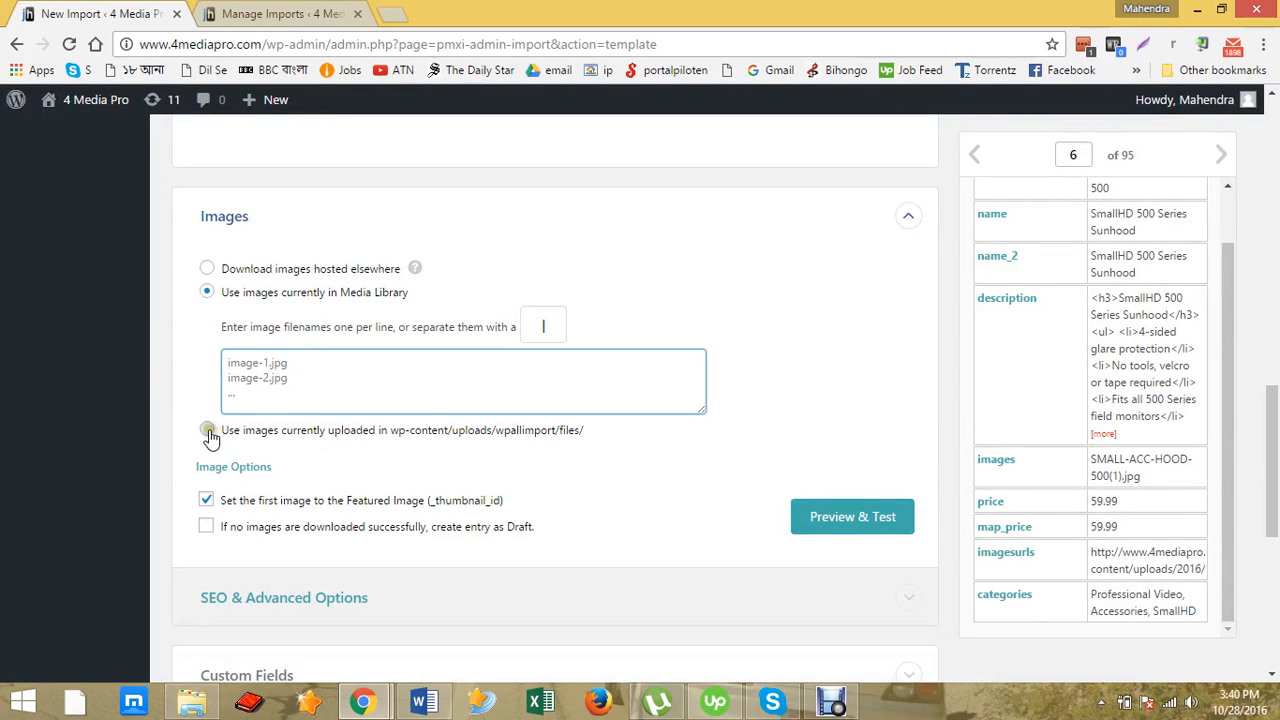
click(208, 432)
Clear the upload folder's image filenames and map the images element to them again.
click(410, 408)
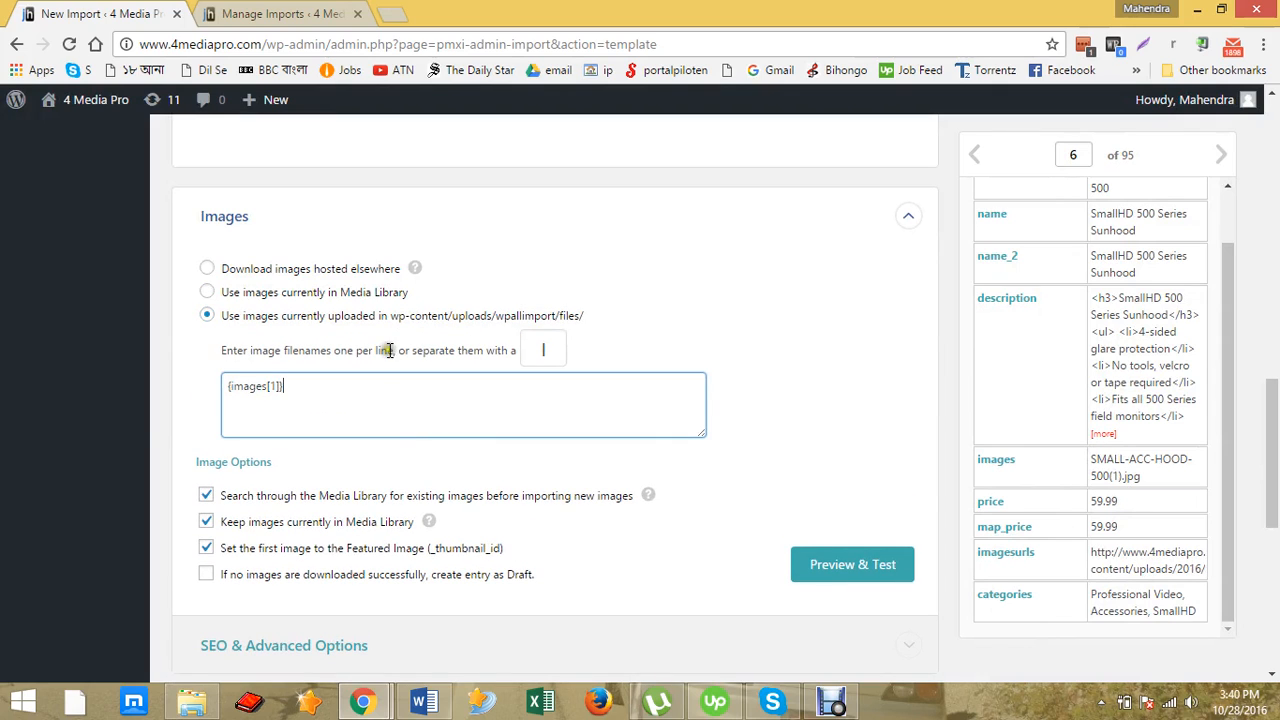
drag(356, 392, 149, 420)
key(BackSpace)
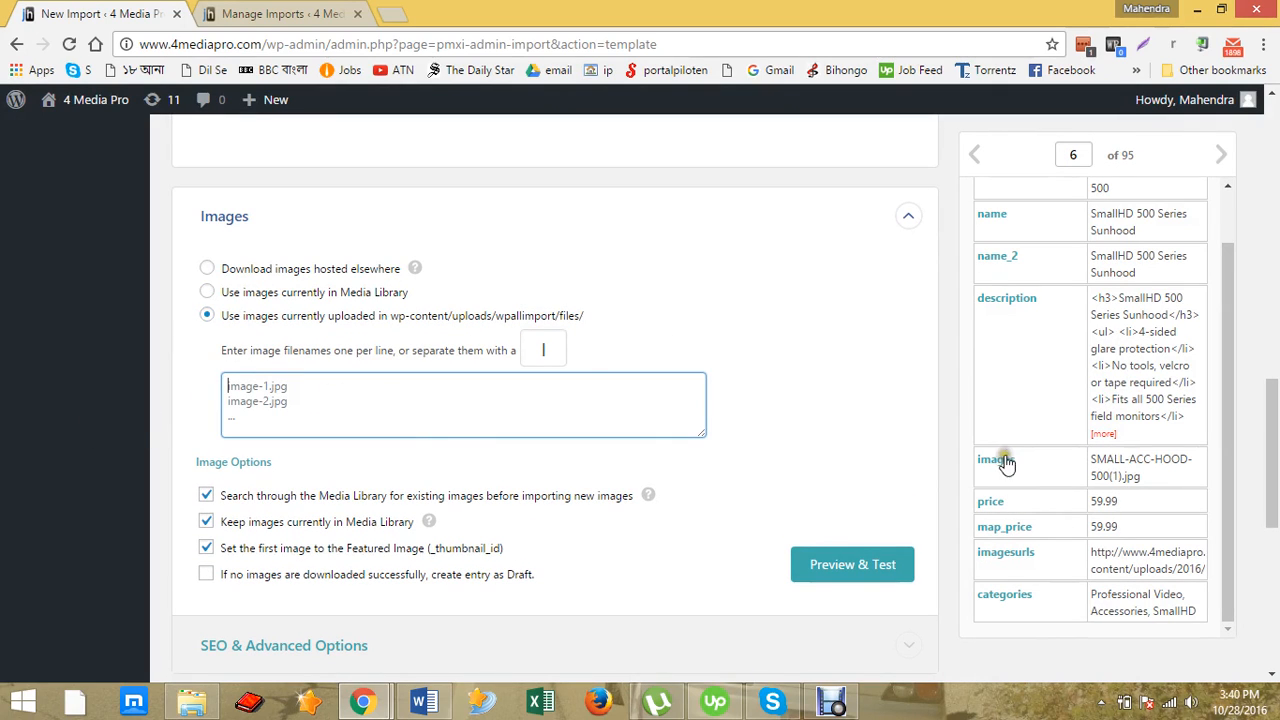
drag(1160, 491, 378, 397)
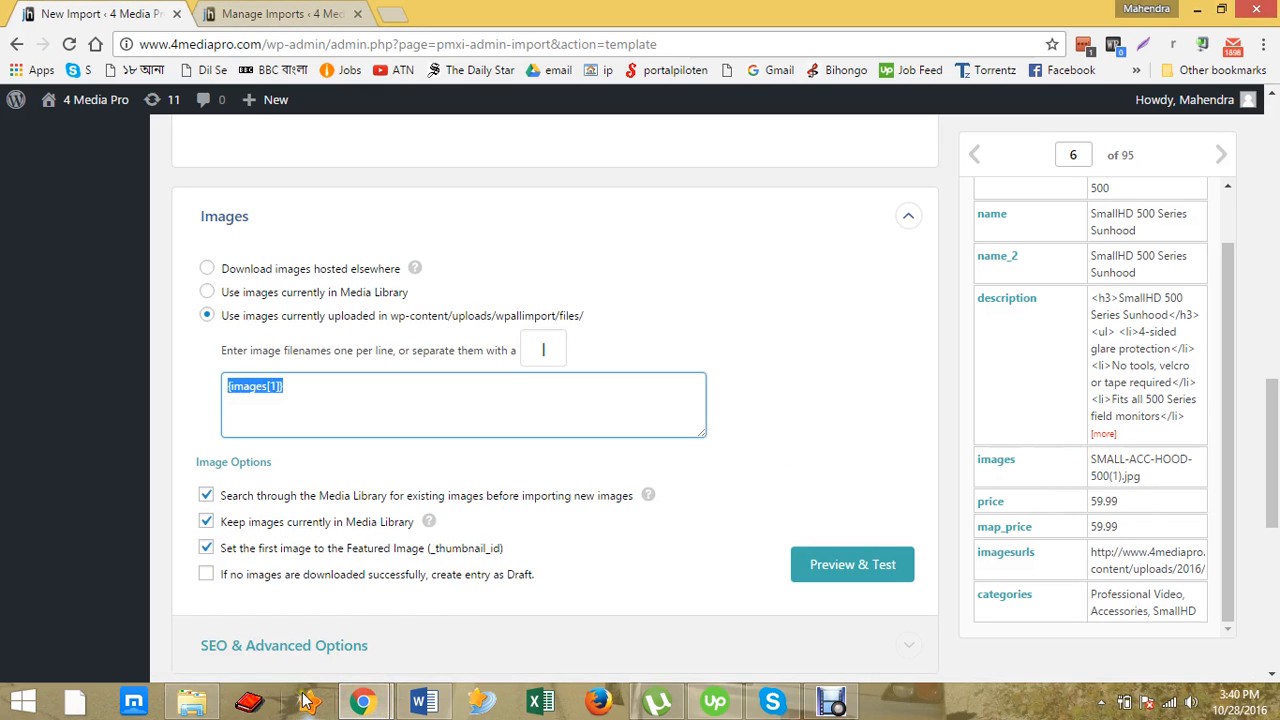
Switch to the 4MediaPro-Vitec Group-ok.csv Google Sheet and check the first product's filename in the image column.
mouse_move(363, 702)
click(262, 612)
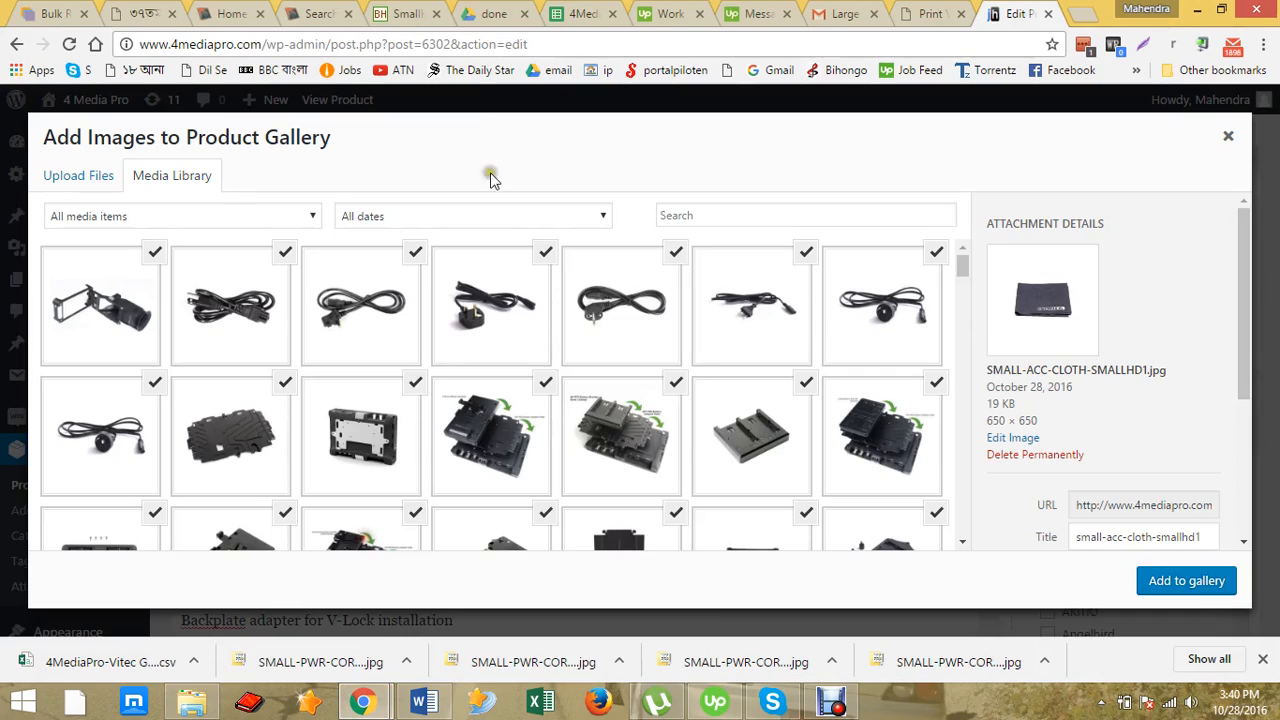
click(570, 12)
click(756, 440)
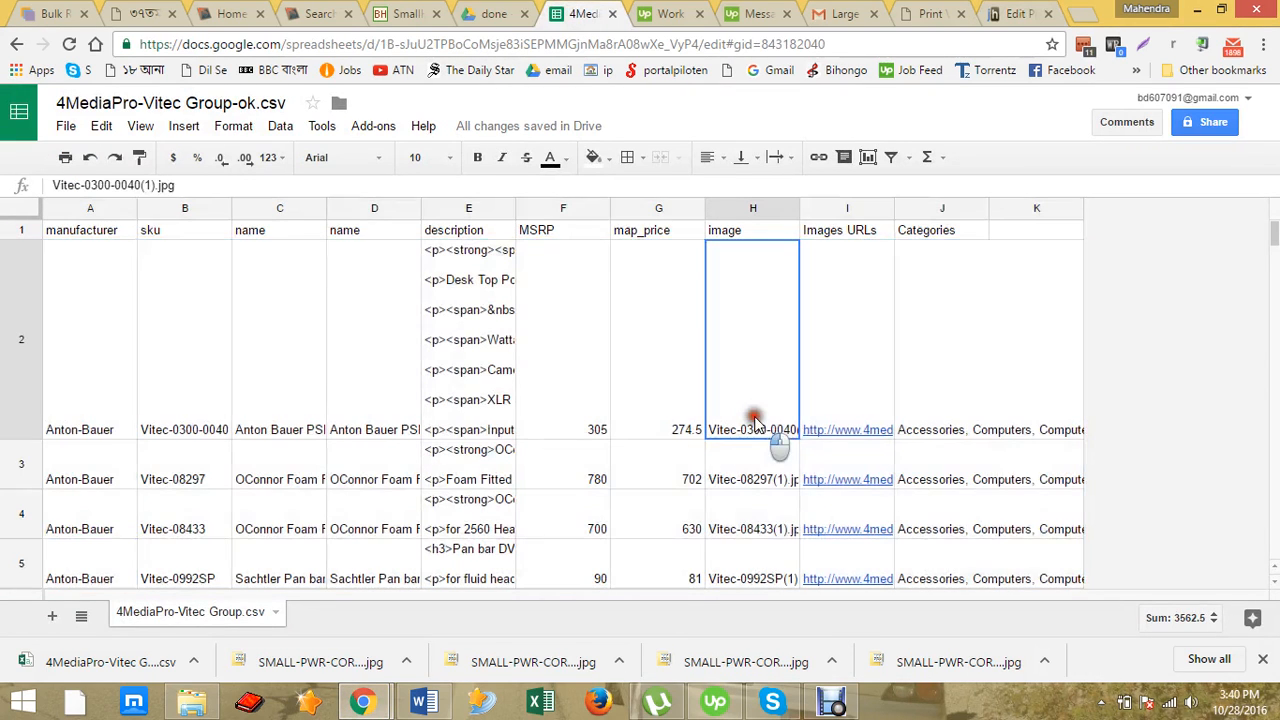
drag(178, 185, 12, 176)
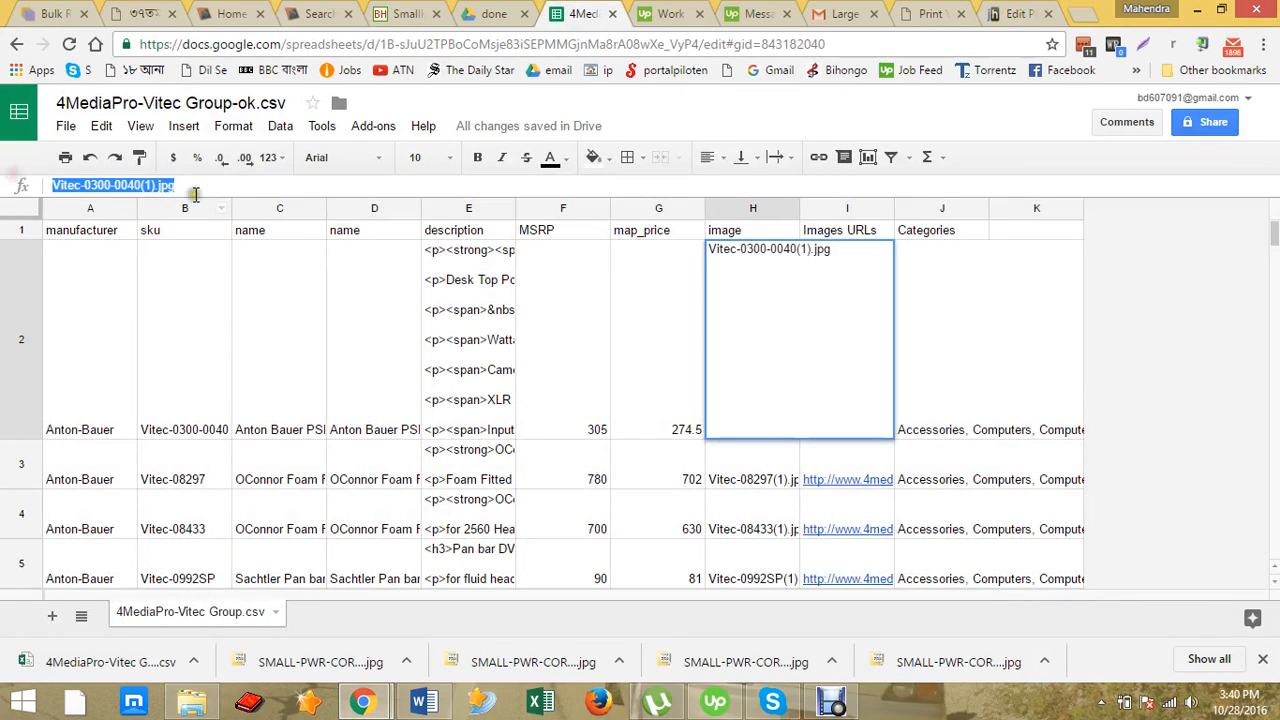
View the attachment details of the SMALL-PWR-CORD-UK1.jpg image in the product gallery's Media Library, and return to the import template.
click(1015, 13)
click(482, 297)
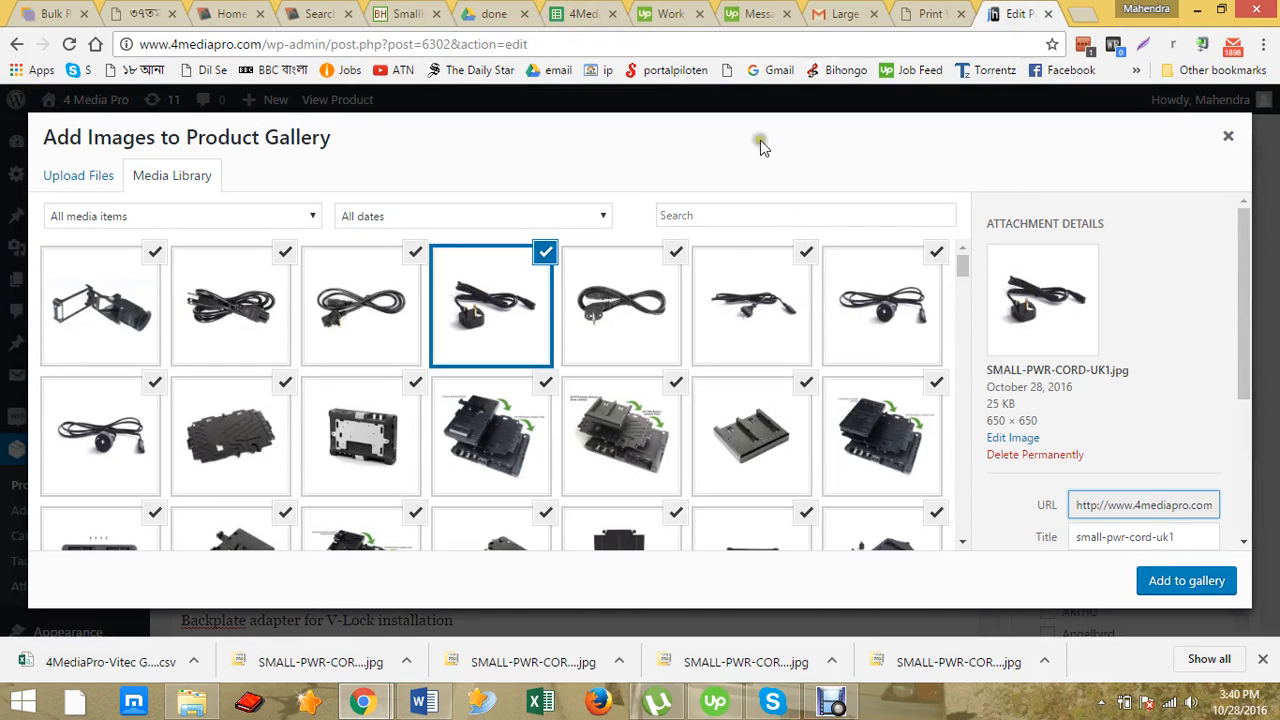
mouse_move(362, 700)
click(442, 640)
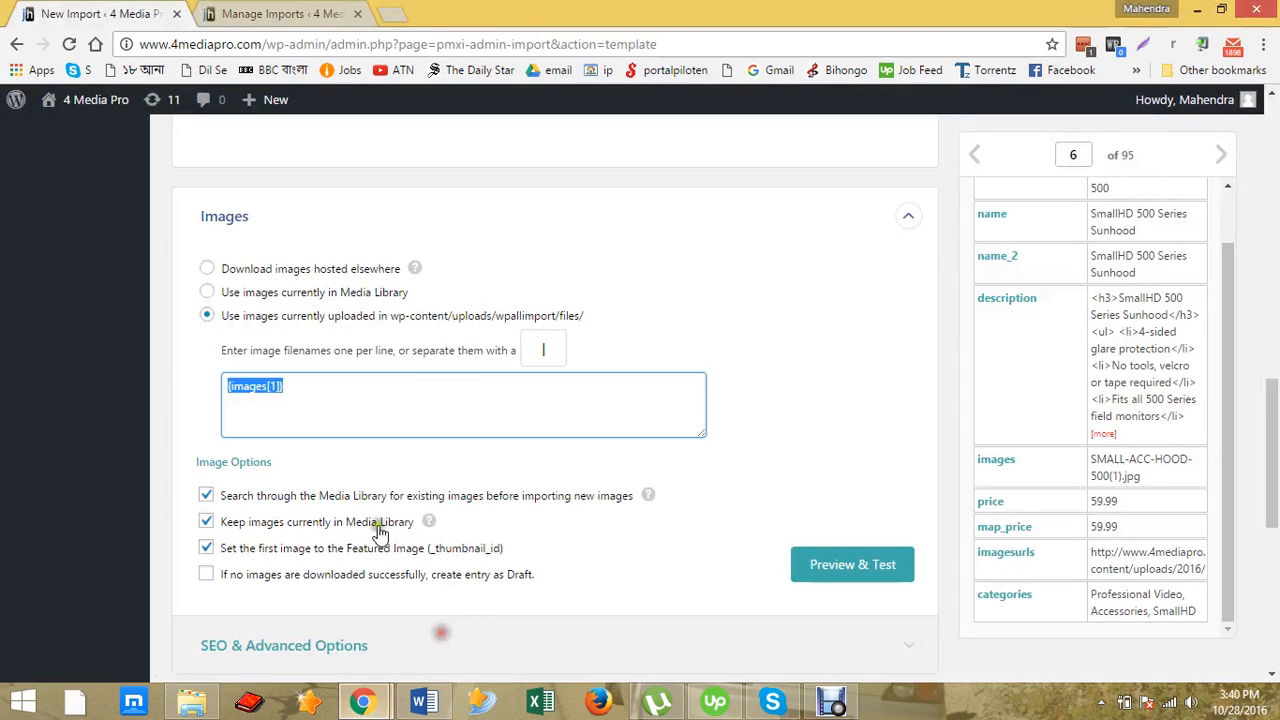
Expand the Taxonomies, Categories, Tags section and enable Product Categories for the import.
scroll(399, 498, down, 5)
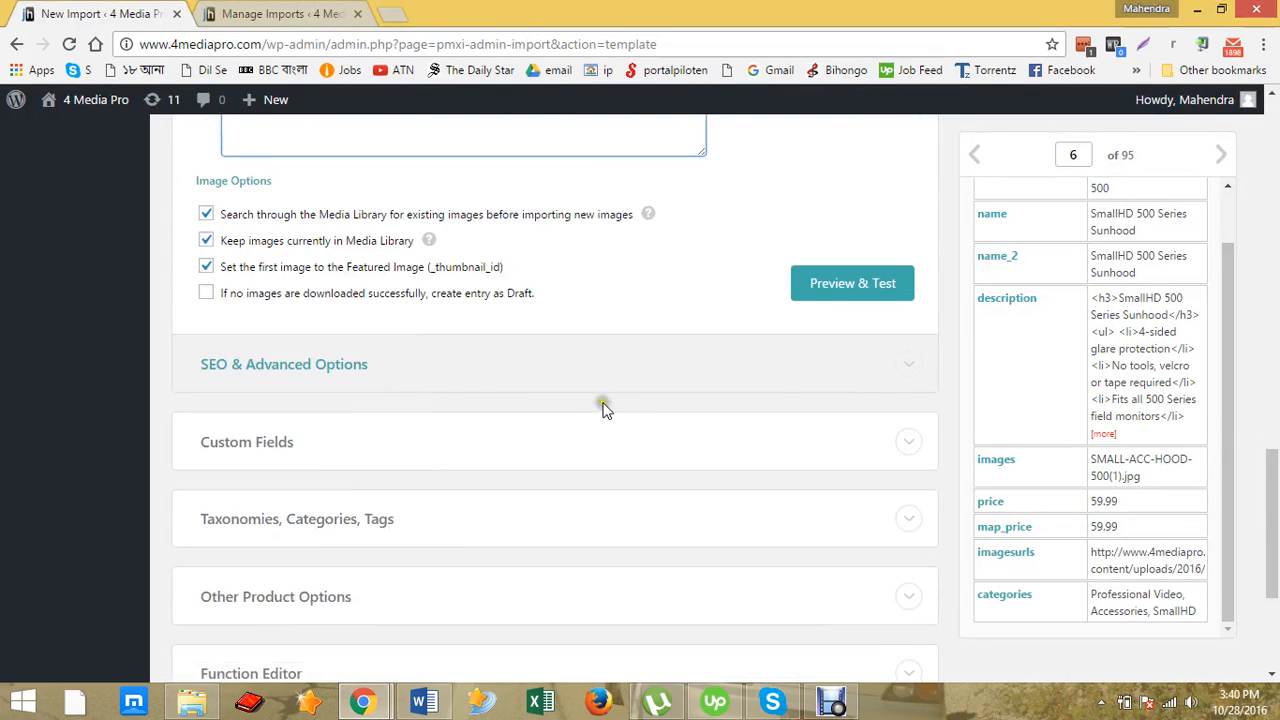
scroll(300, 340, down, 2)
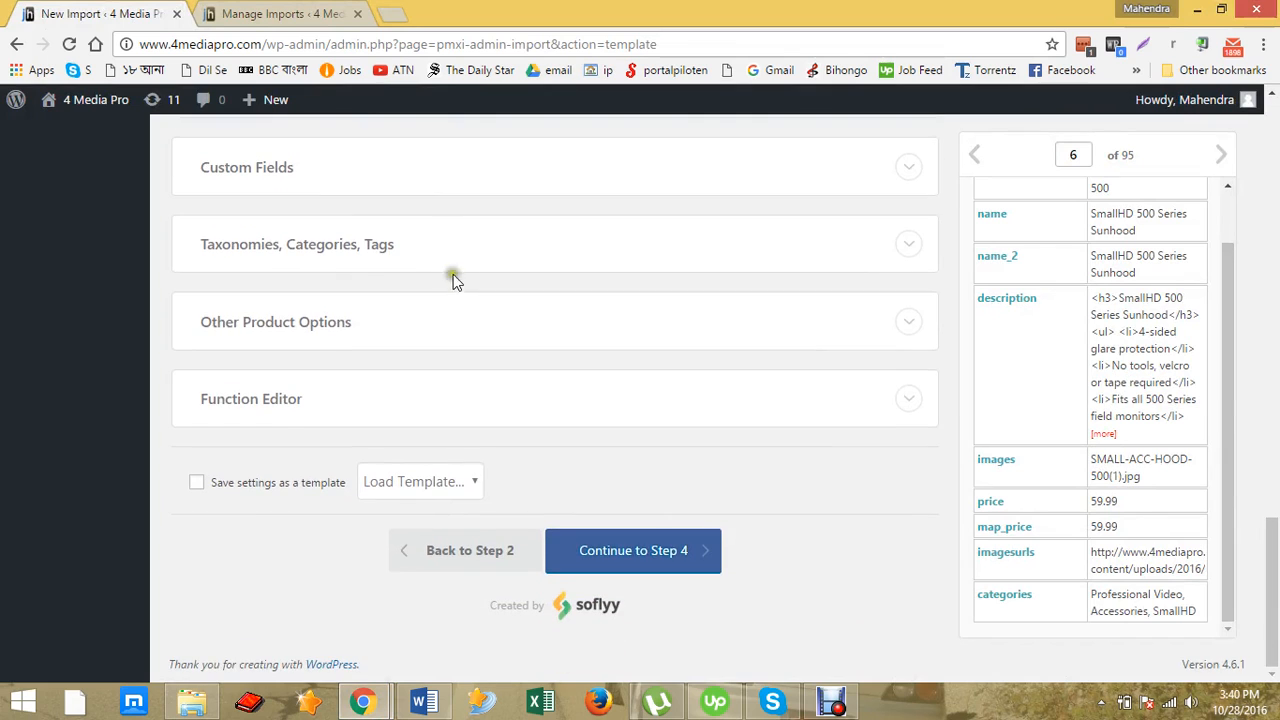
click(363, 258)
click(210, 285)
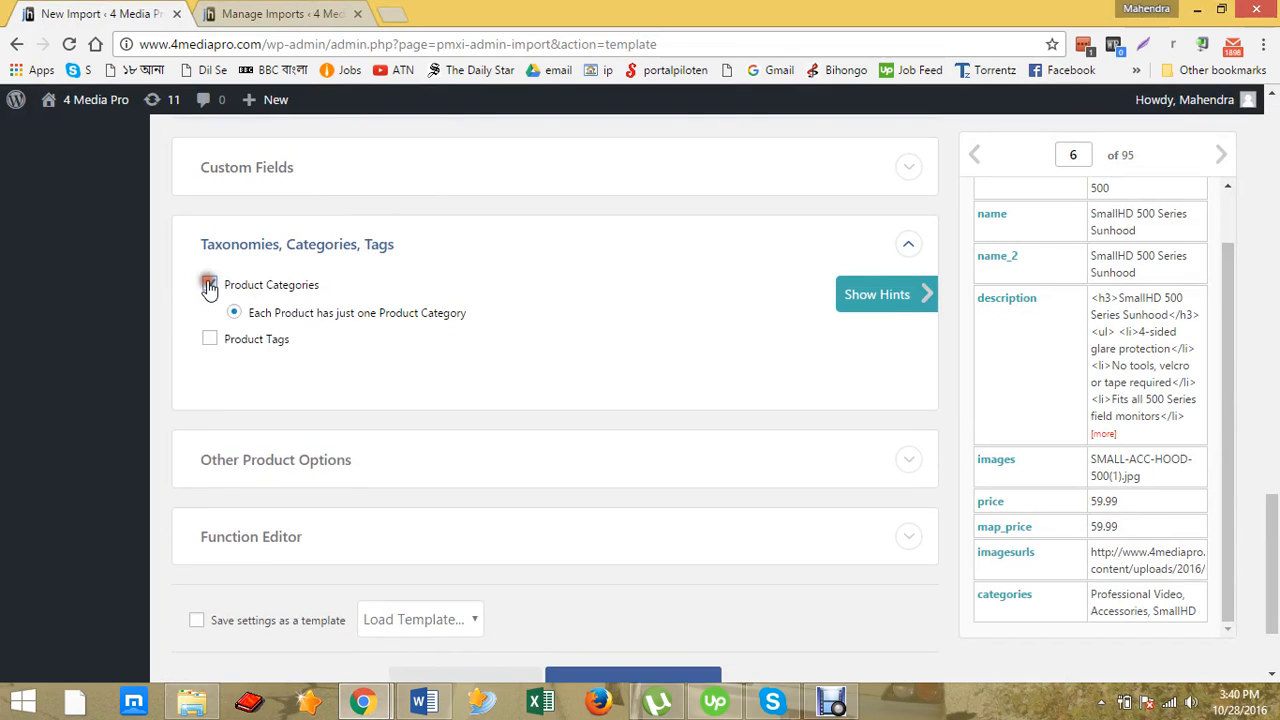
scroll(1115, 543, down, 1)
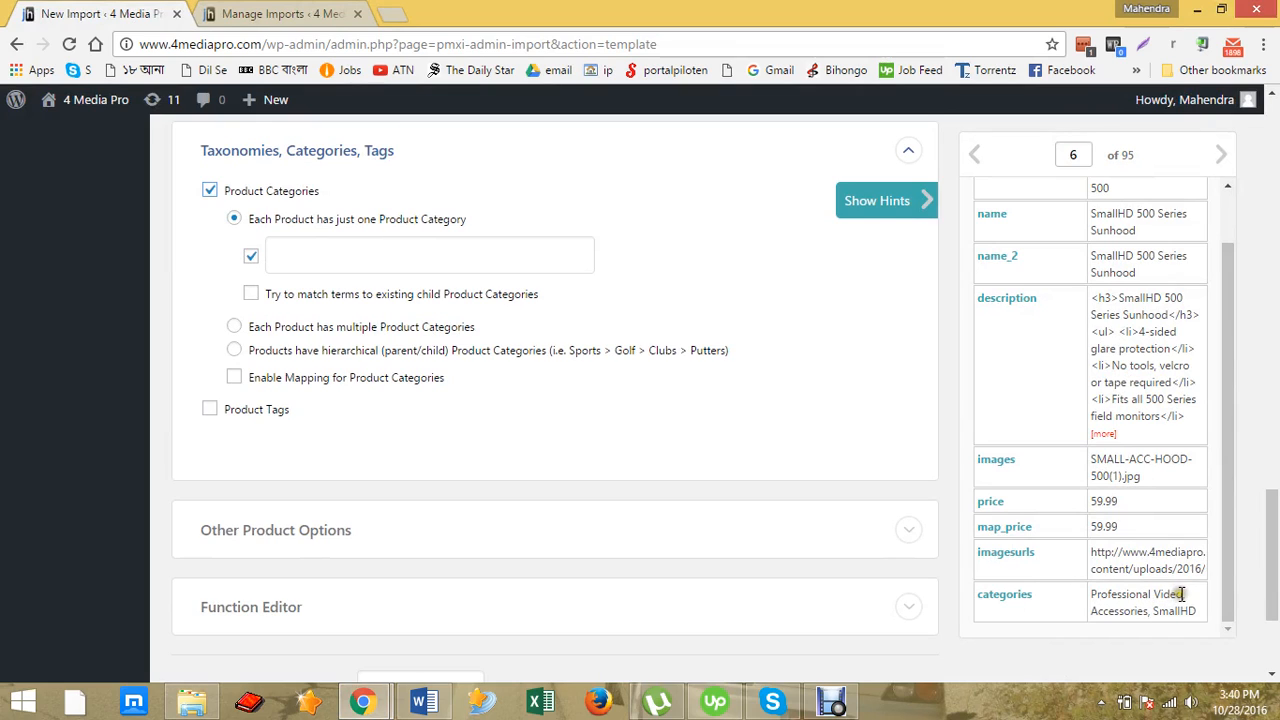
Check the record's categories values, set each product to have multiple Product Categories and match terms to existing child categories.
drag(1181, 594, 1088, 583)
click(1148, 616)
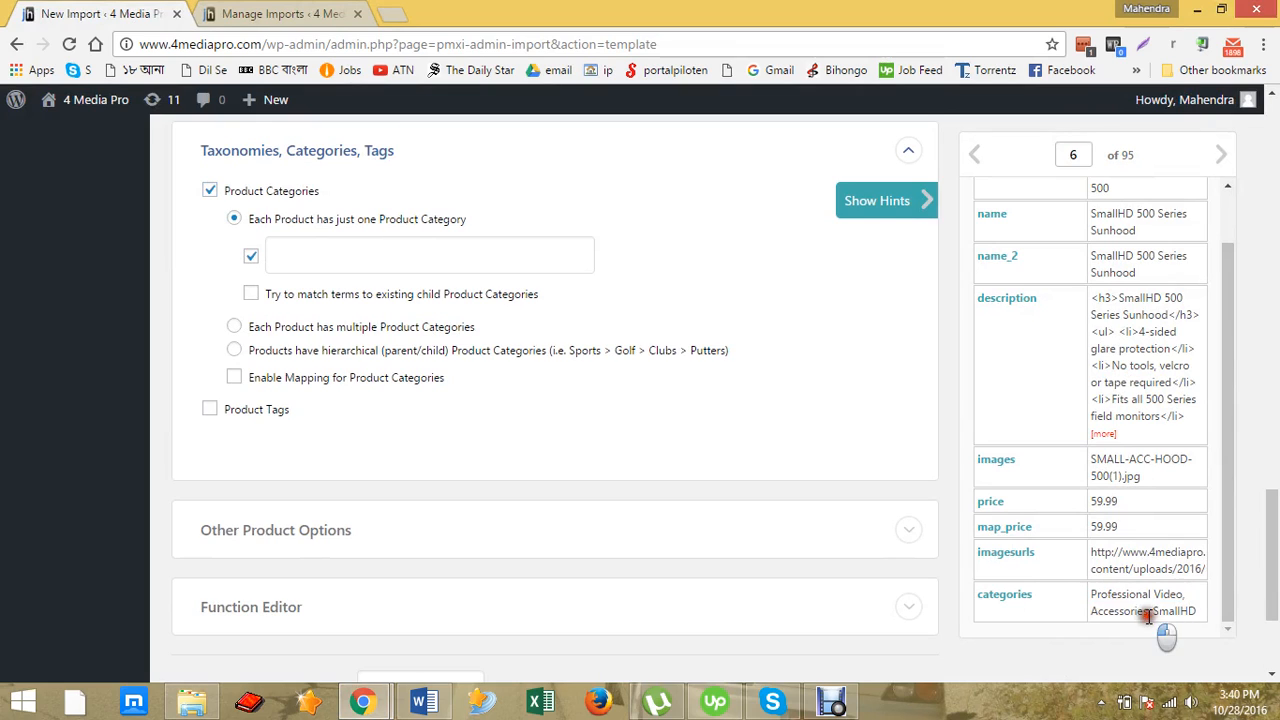
drag(1148, 616, 1092, 612)
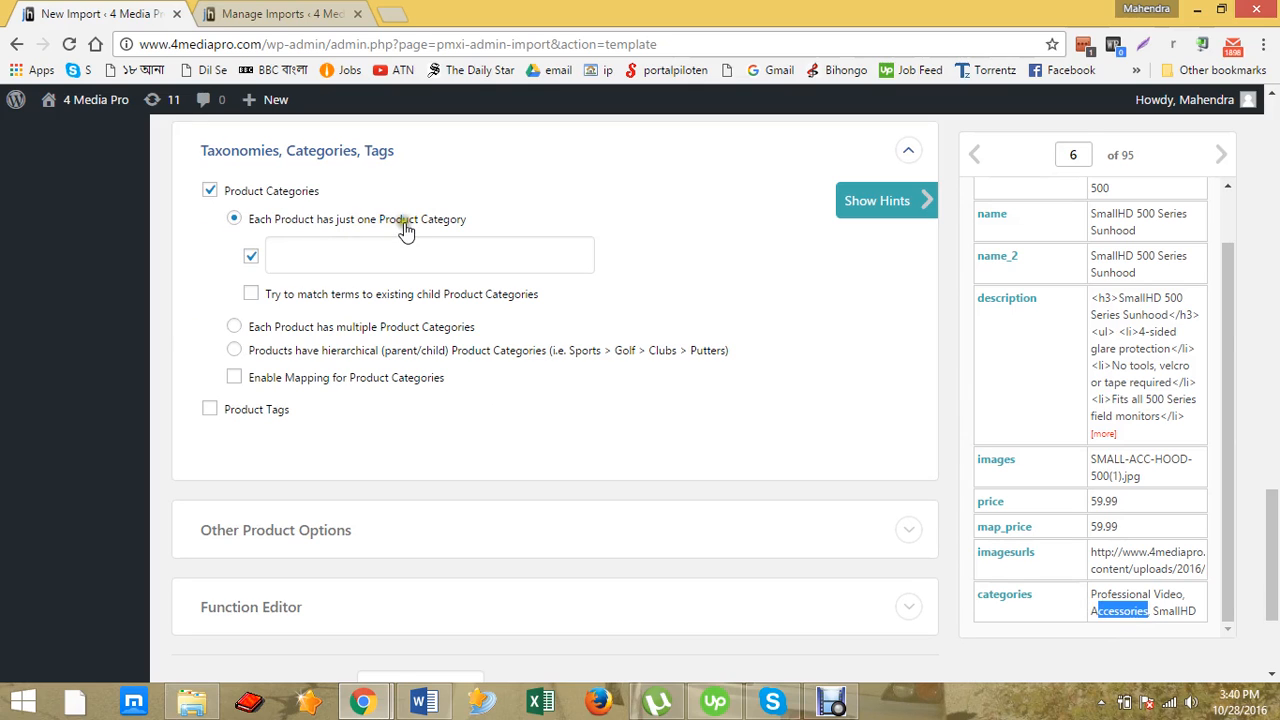
click(278, 327)
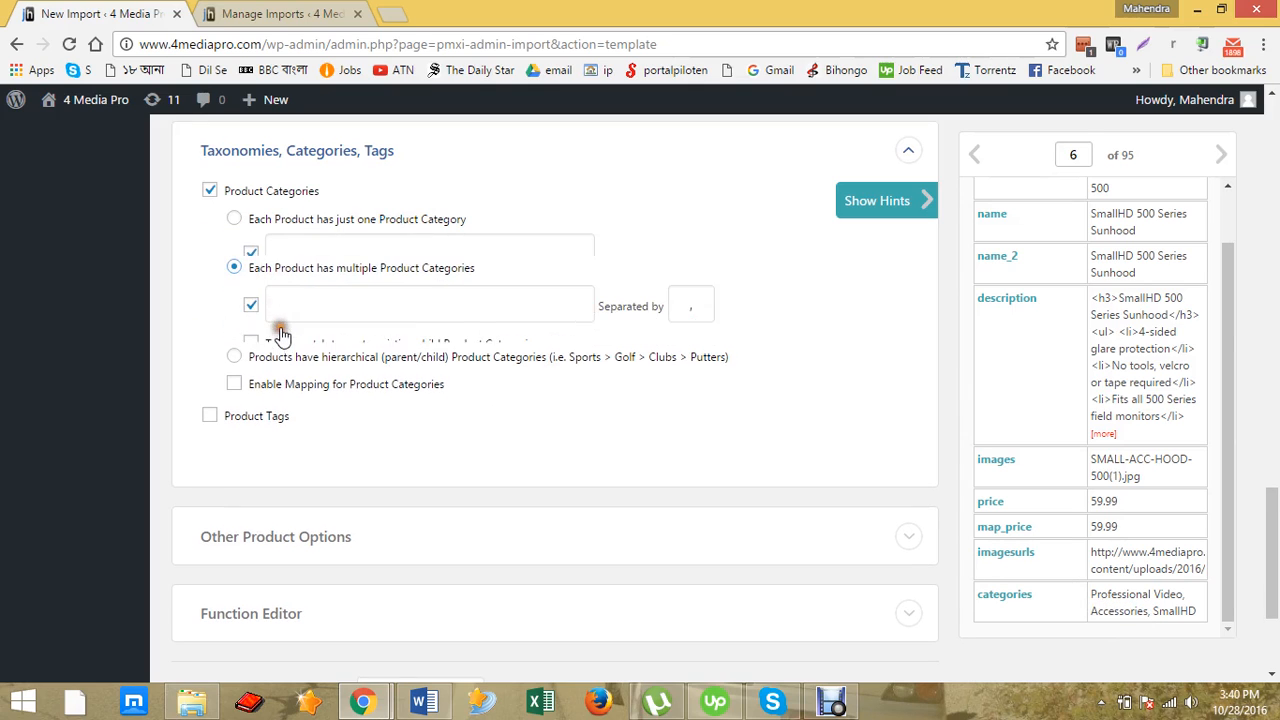
click(251, 320)
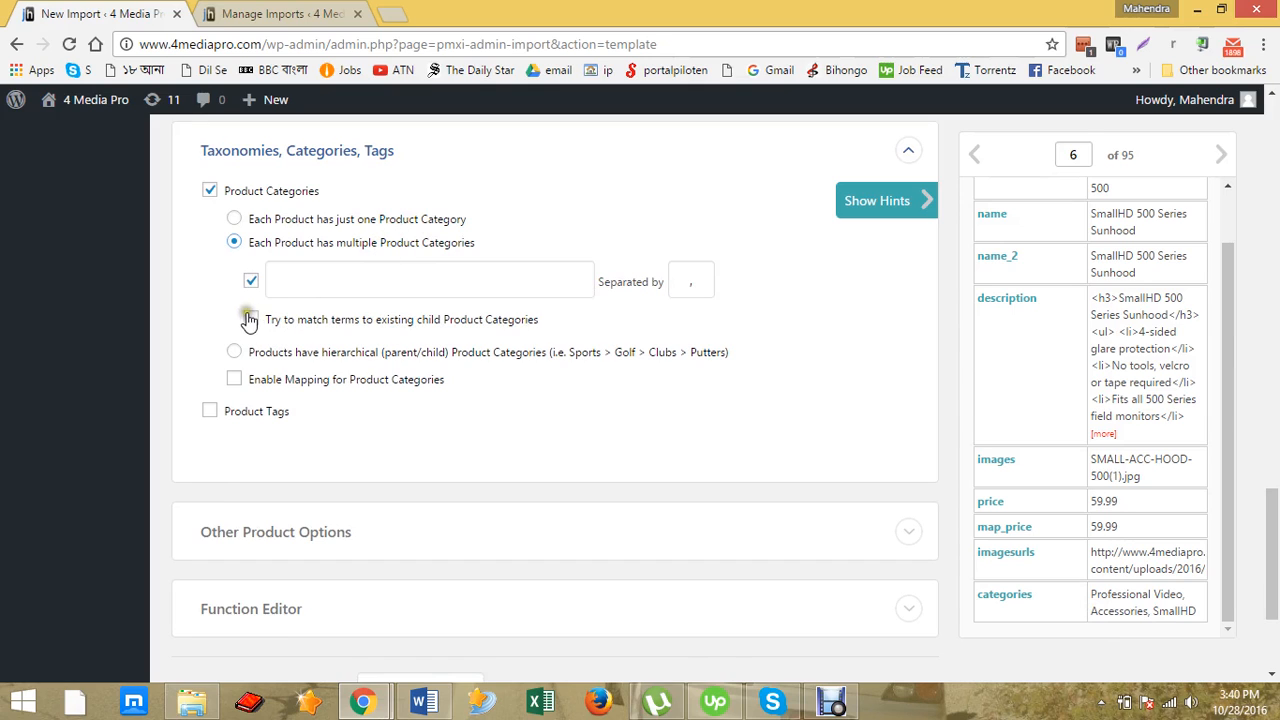
click(252, 321)
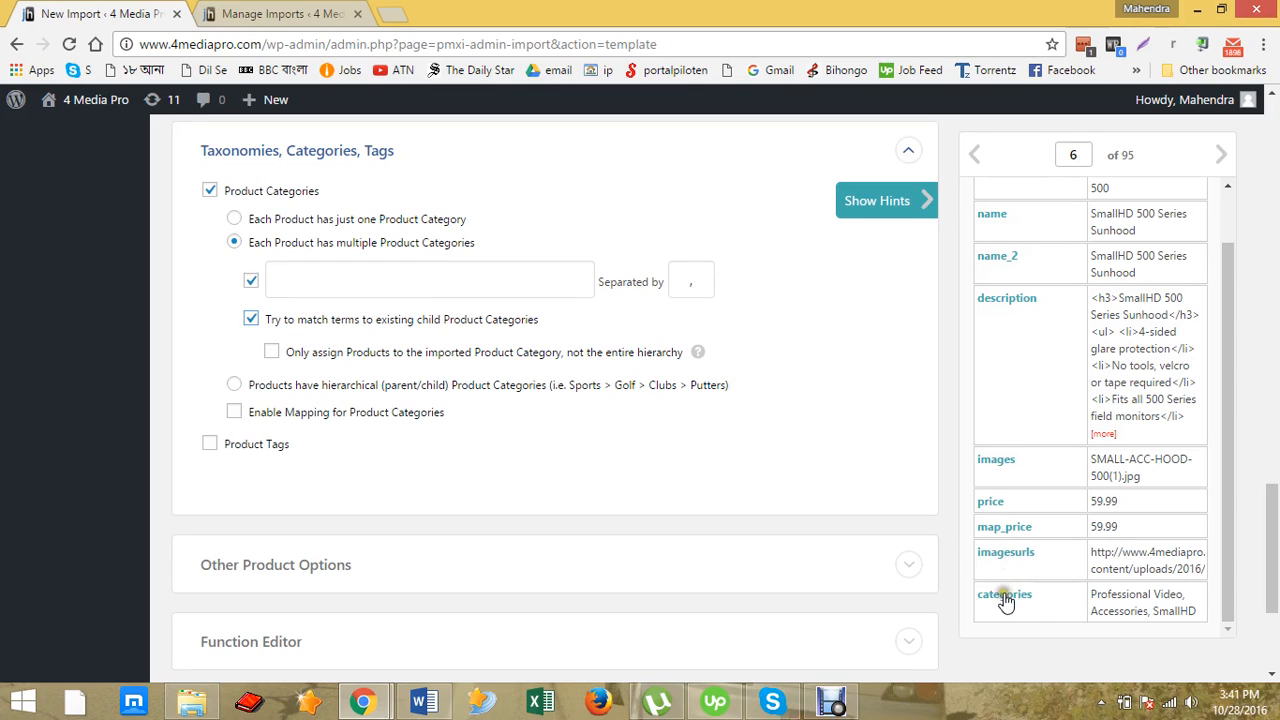
Map the categories element to the multiple Product Categories field and check its values against the comma separator.
drag(1005, 600, 529, 282)
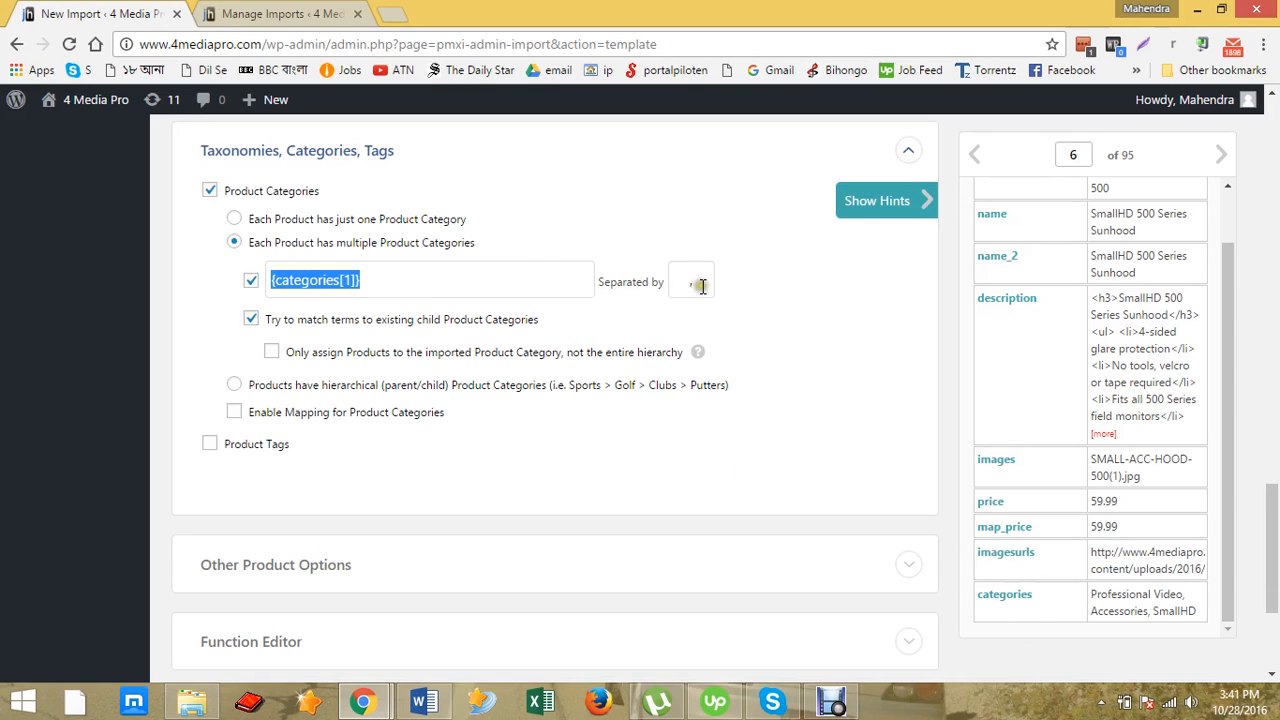
click(1182, 597)
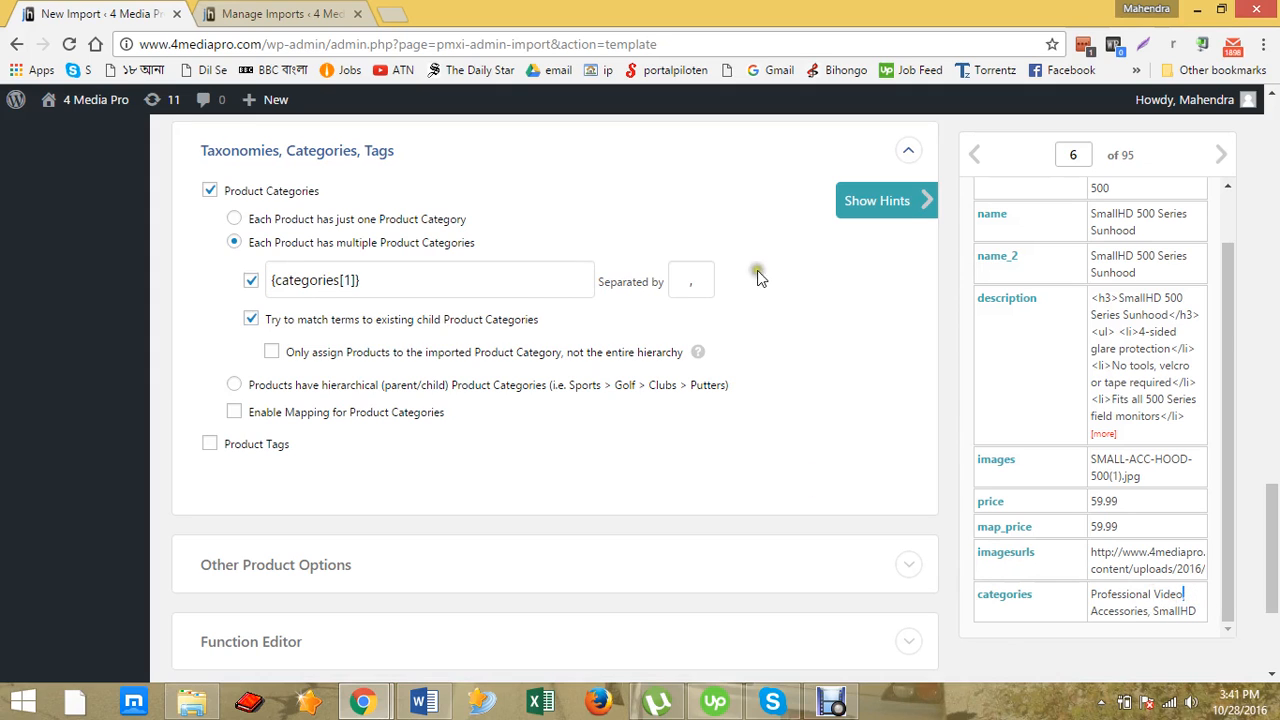
scroll(617, 390, down, 3)
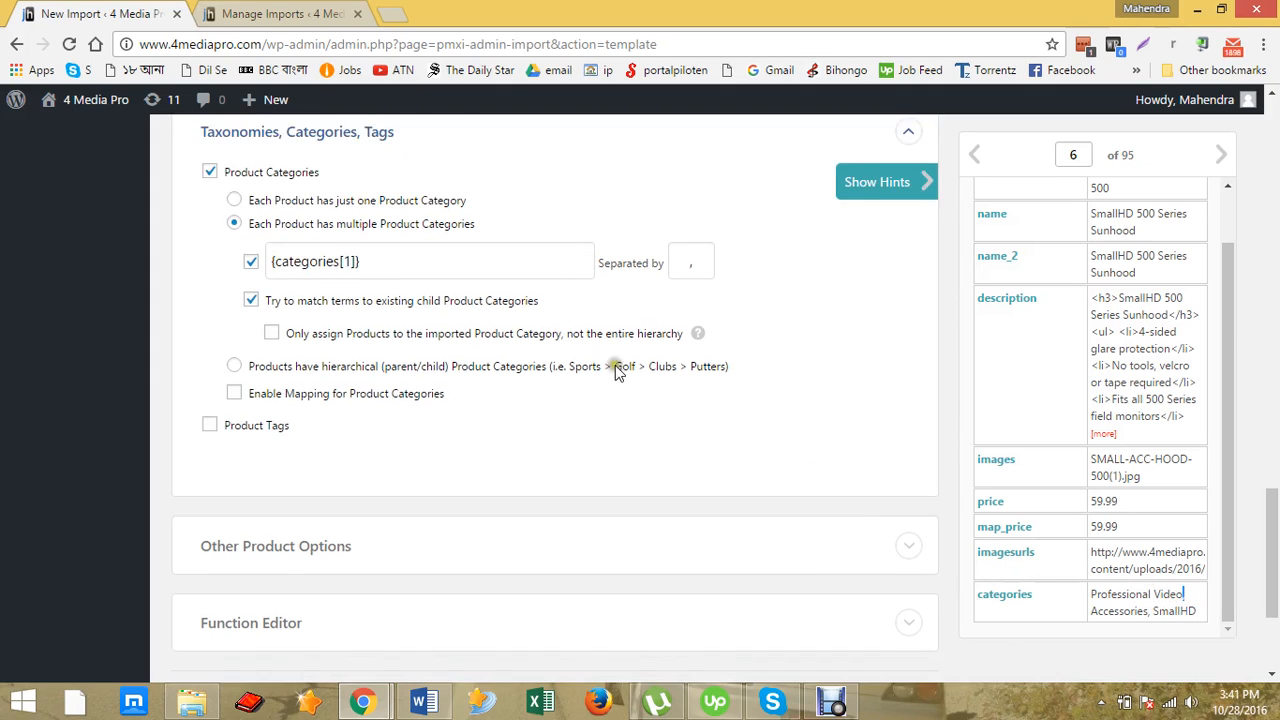
Enable Product Tags, set each product to have multiple Product Tags and match terms to existing child tags.
click(211, 260)
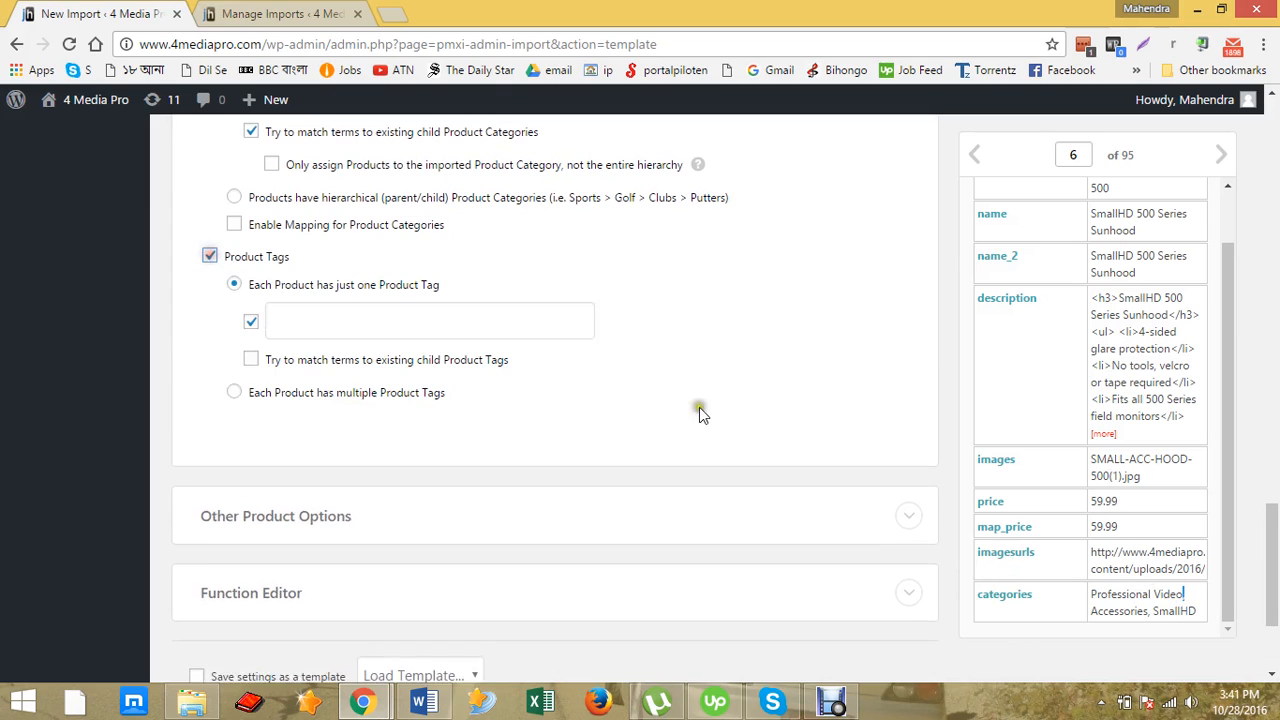
scroll(700, 408, down, 2)
click(285, 300)
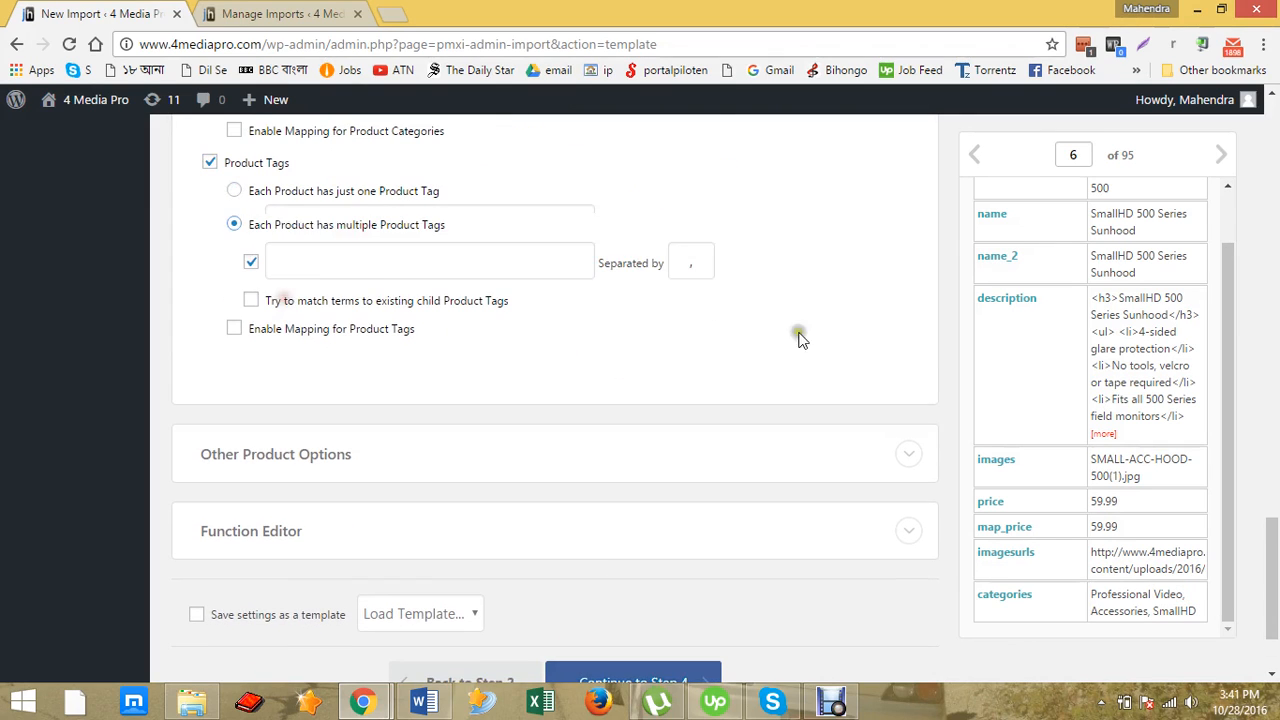
click(279, 291)
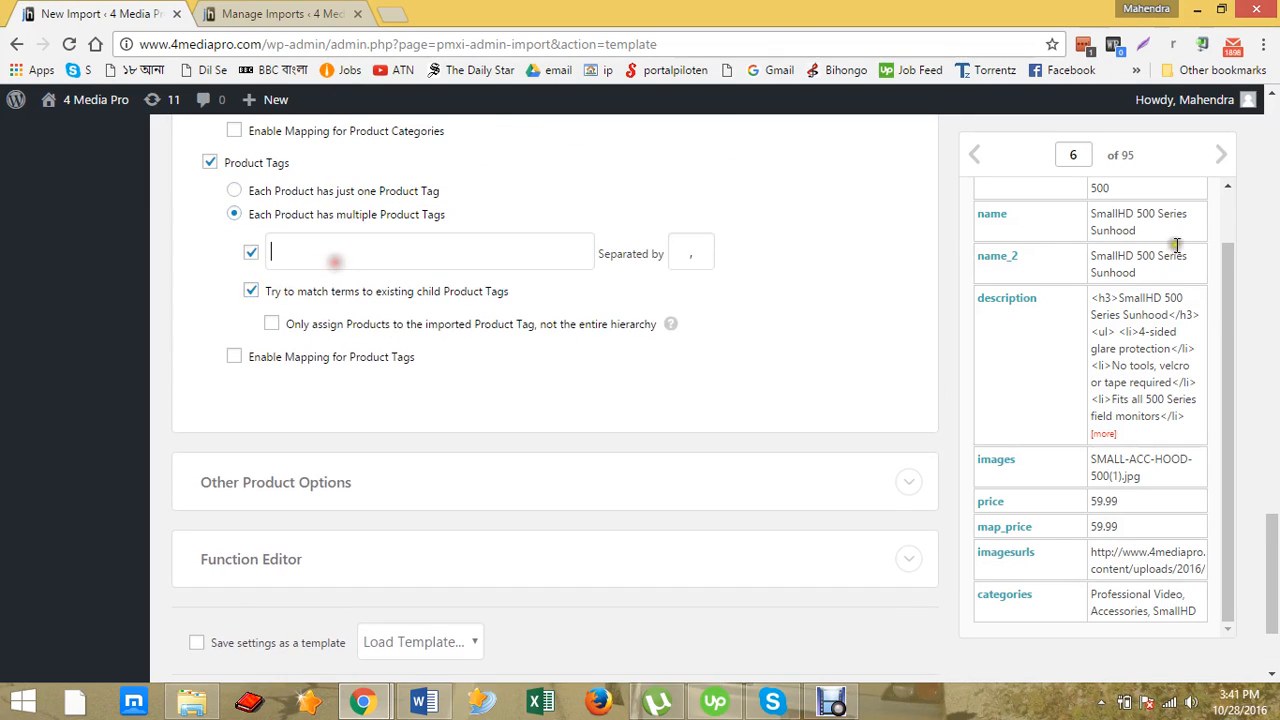
Map {manufacturer[1]}, {name[1]} to the comma-separated Product Tags field and continue to Step 4 of the import.
scroll(1115, 280, up, 1)
drag(1037, 205, 310, 252)
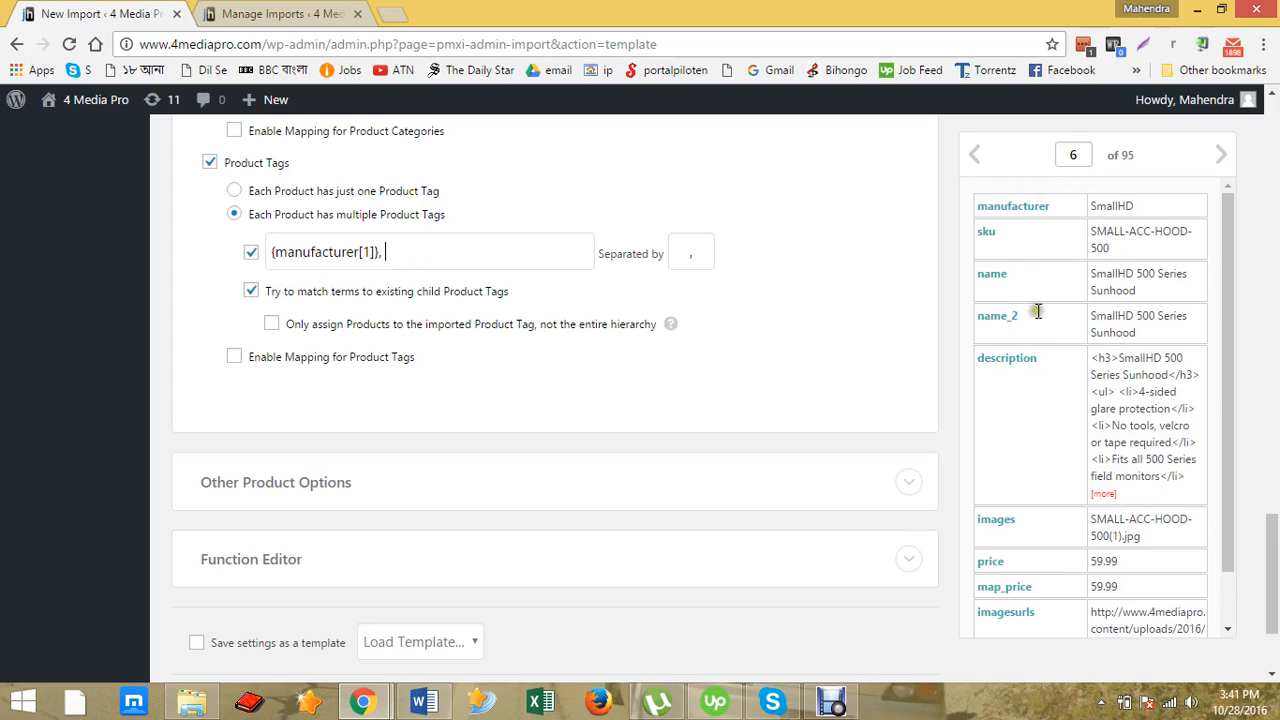
drag(990, 273, 541, 253)
scroll(474, 371, down, 1)
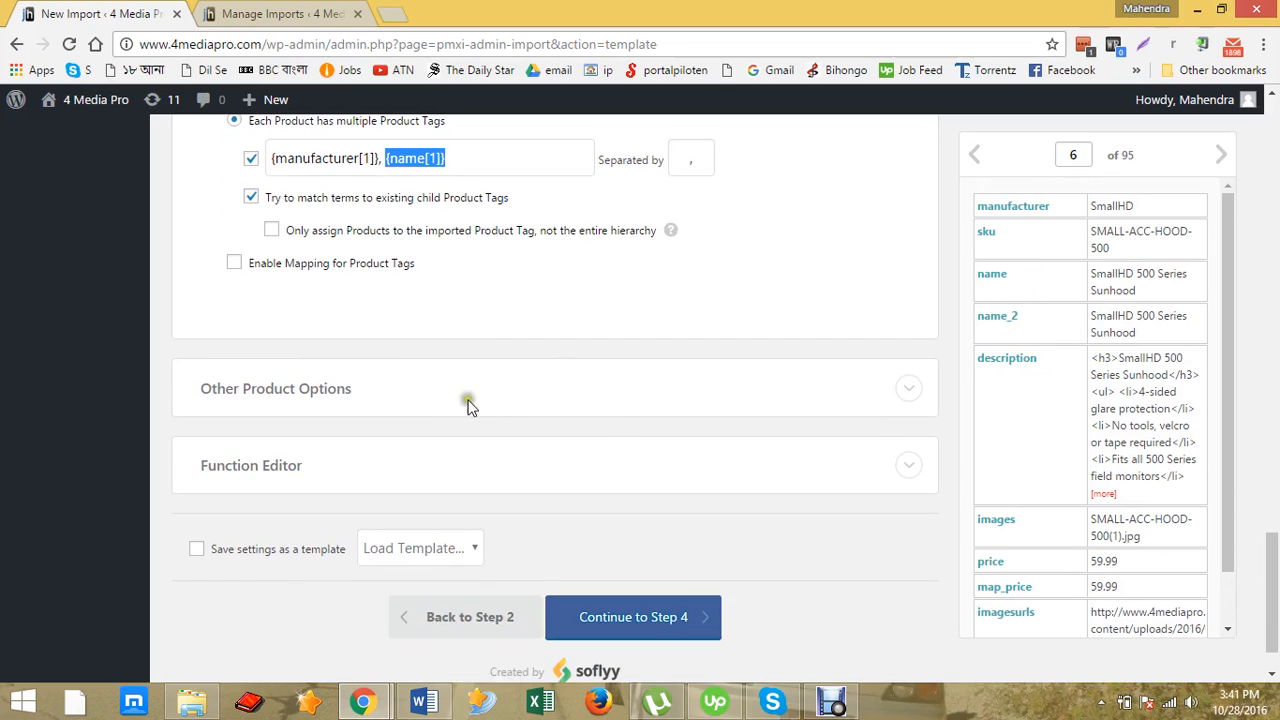
scroll(469, 403, up, 5)
scroll(583, 389, up, 5)
scroll(586, 389, down, 15)
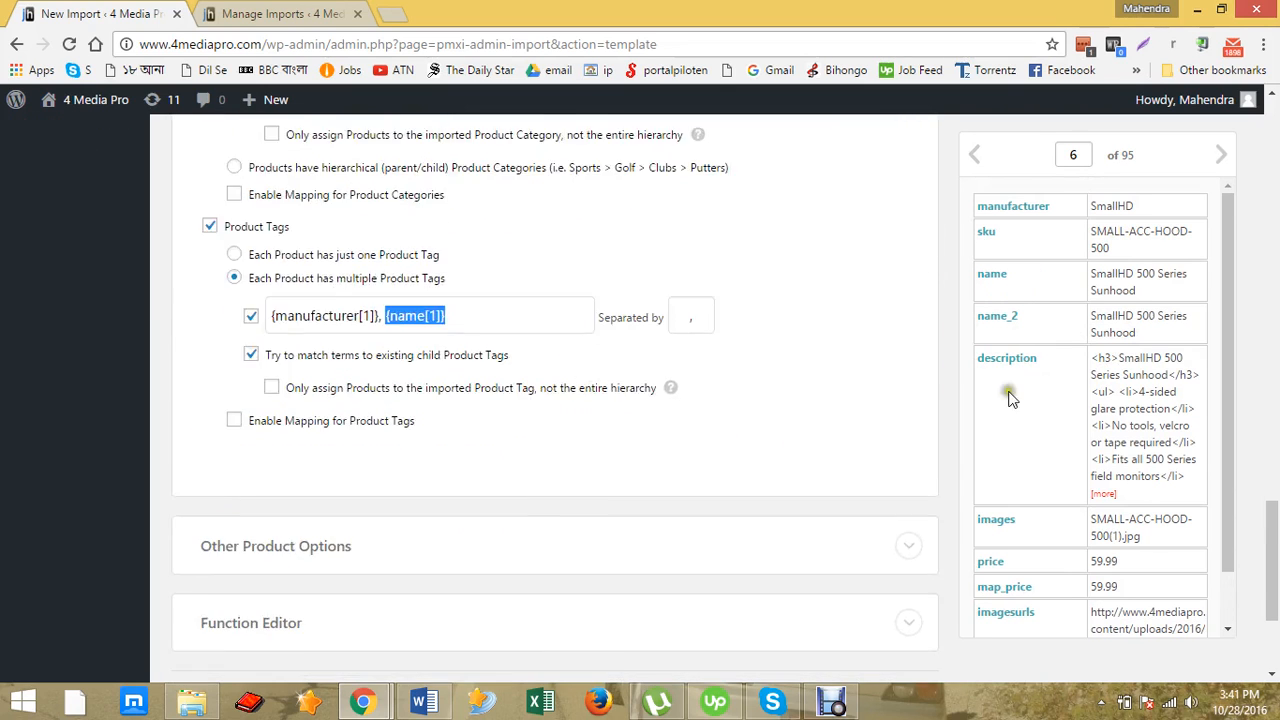
click(648, 560)
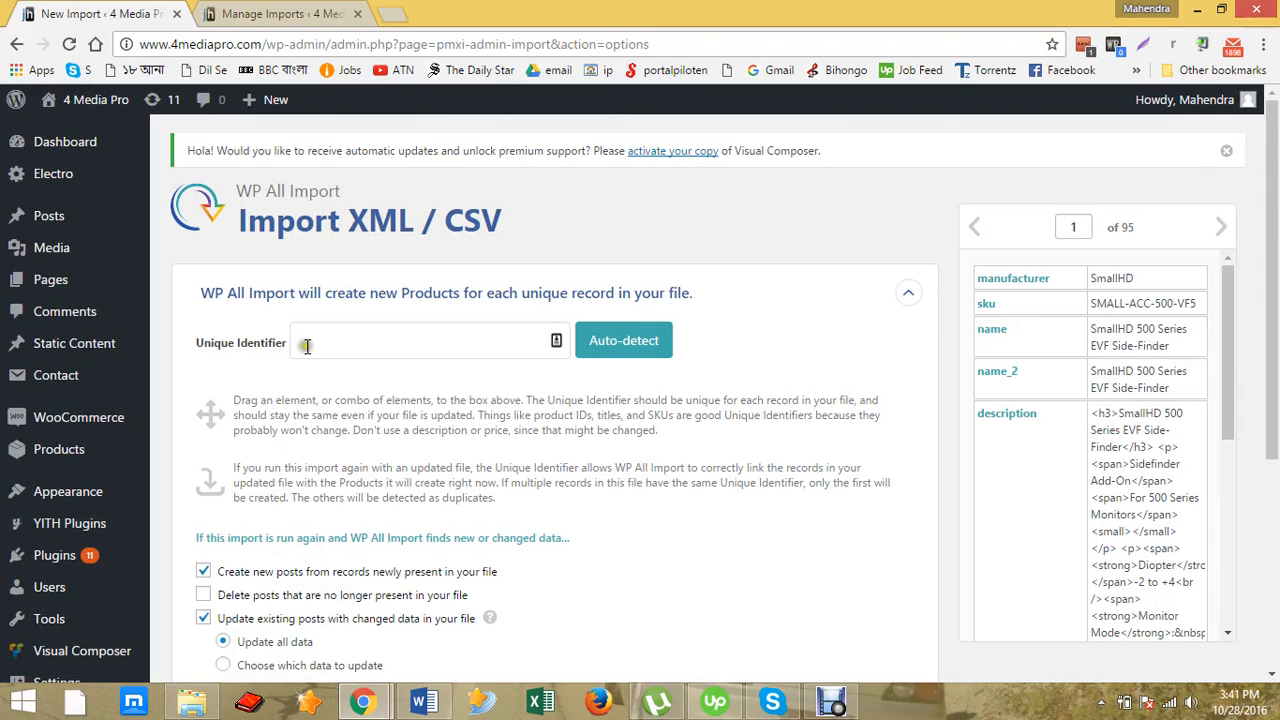
Auto-detect the unique identifier for the product records, and confirm and run the import.
click(628, 350)
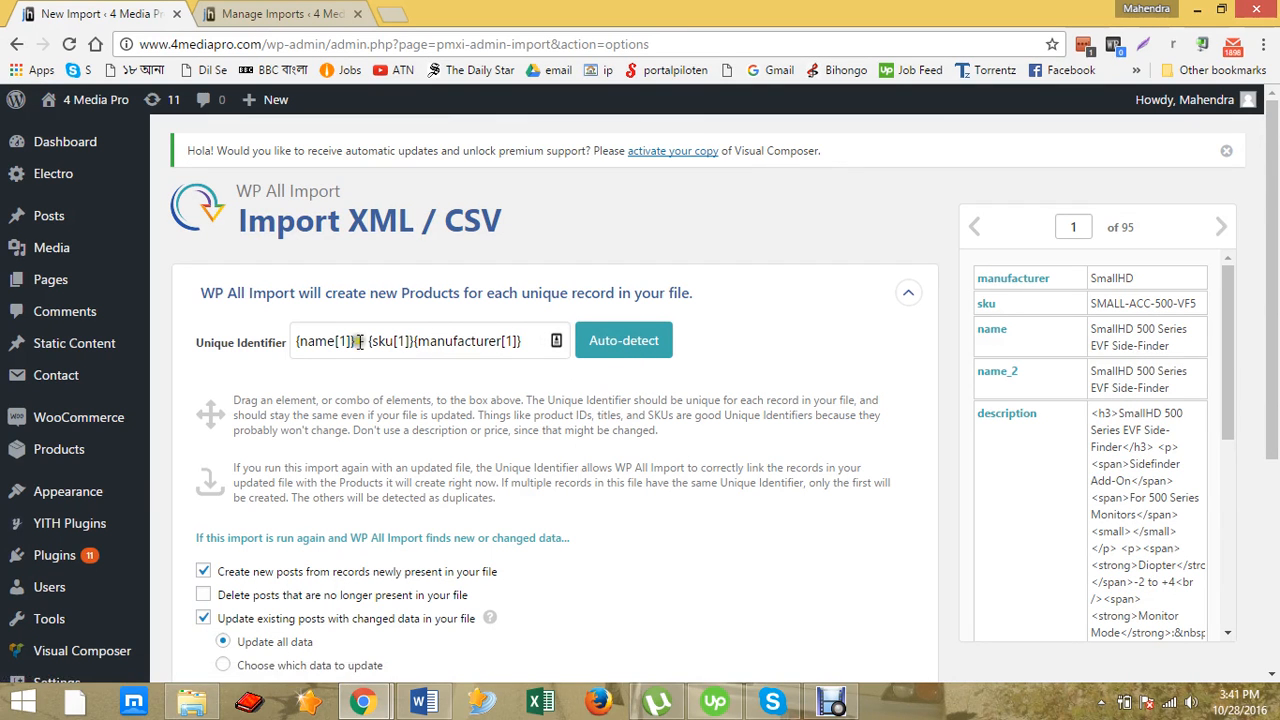
scroll(634, 140, down, 4)
click(651, 503)
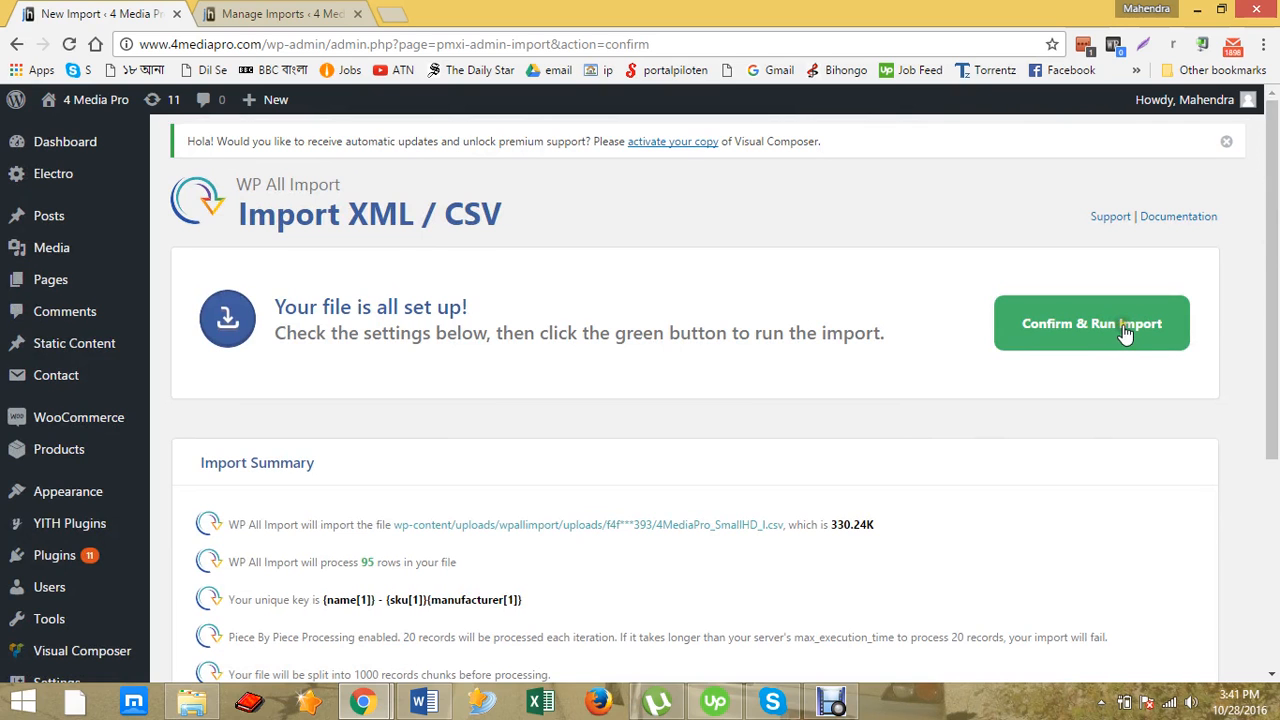
click(1129, 341)
Open the store's Products list in place of Manage Imports, and check the running import's progress.
click(262, 14)
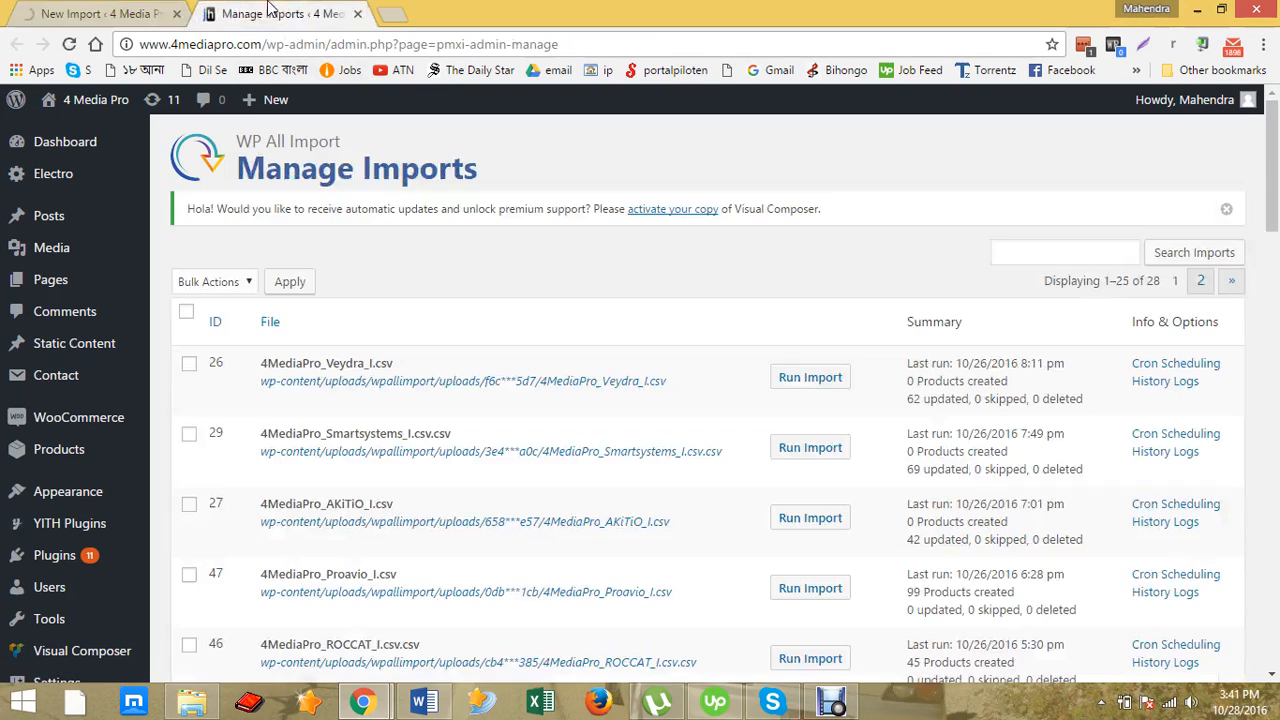
scroll(45, 490, down, 3)
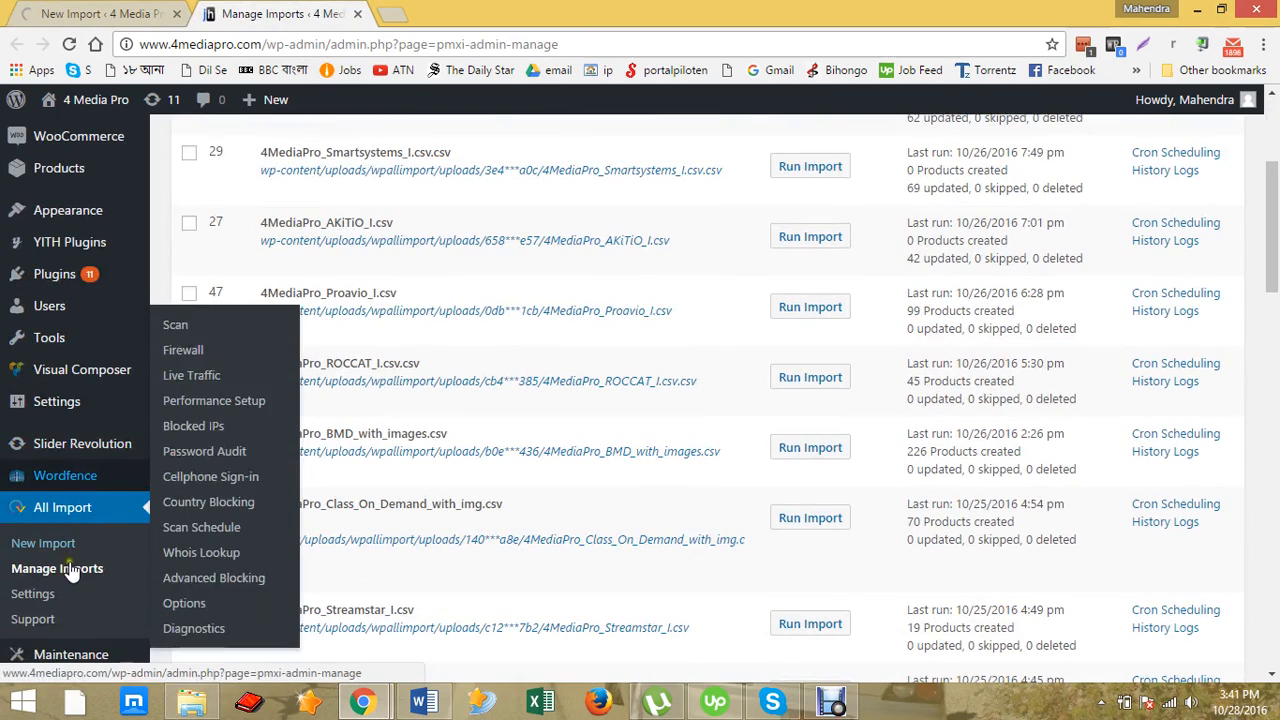
scroll(77, 440, up, 1)
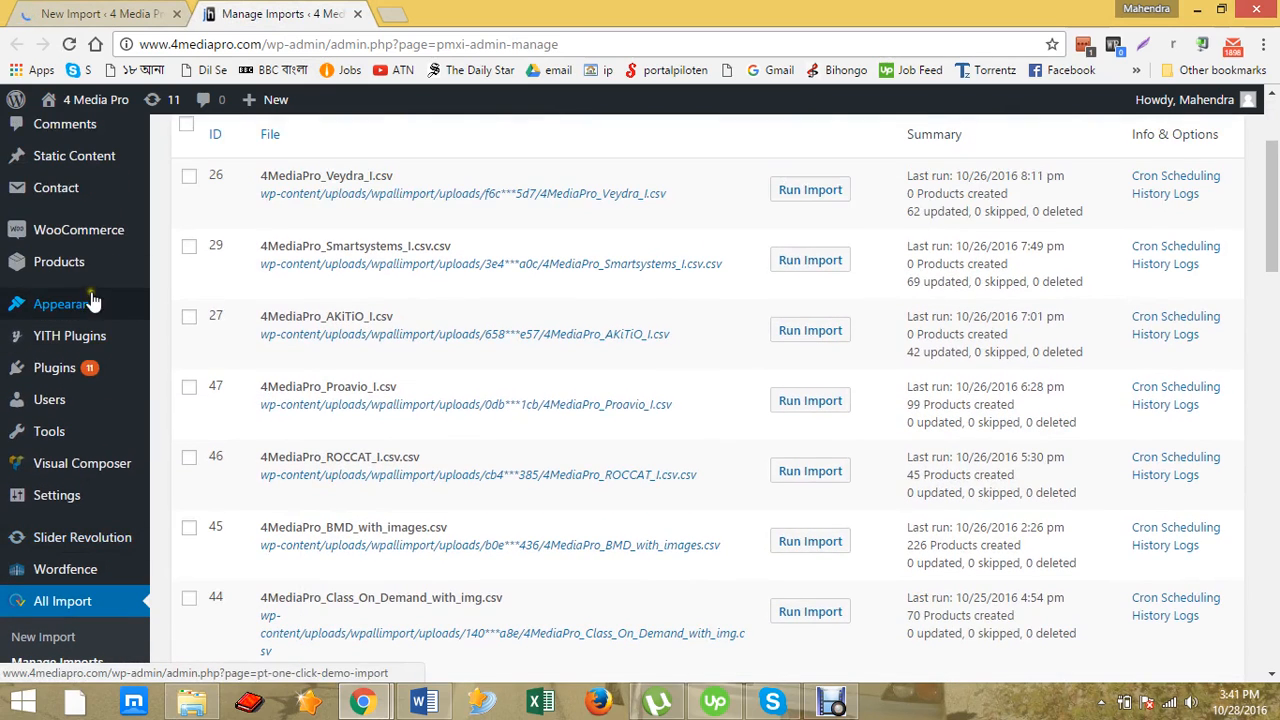
mouse_move(90, 268)
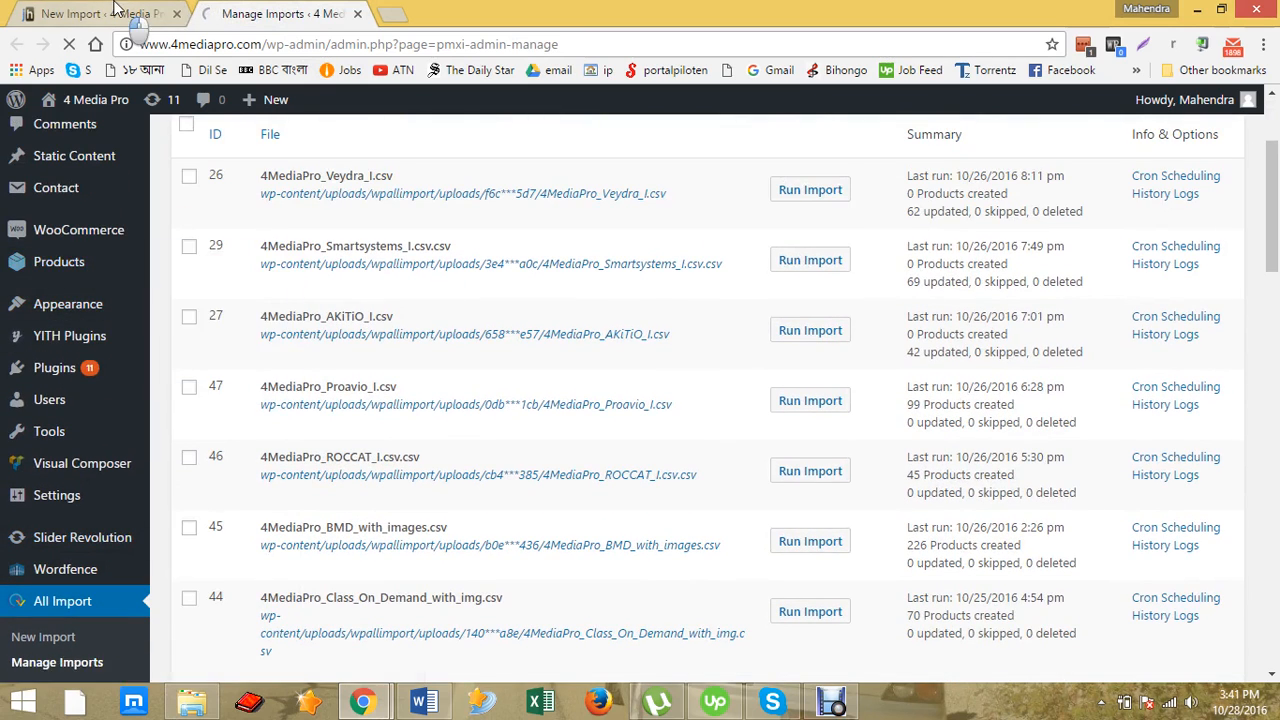
click(118, 14)
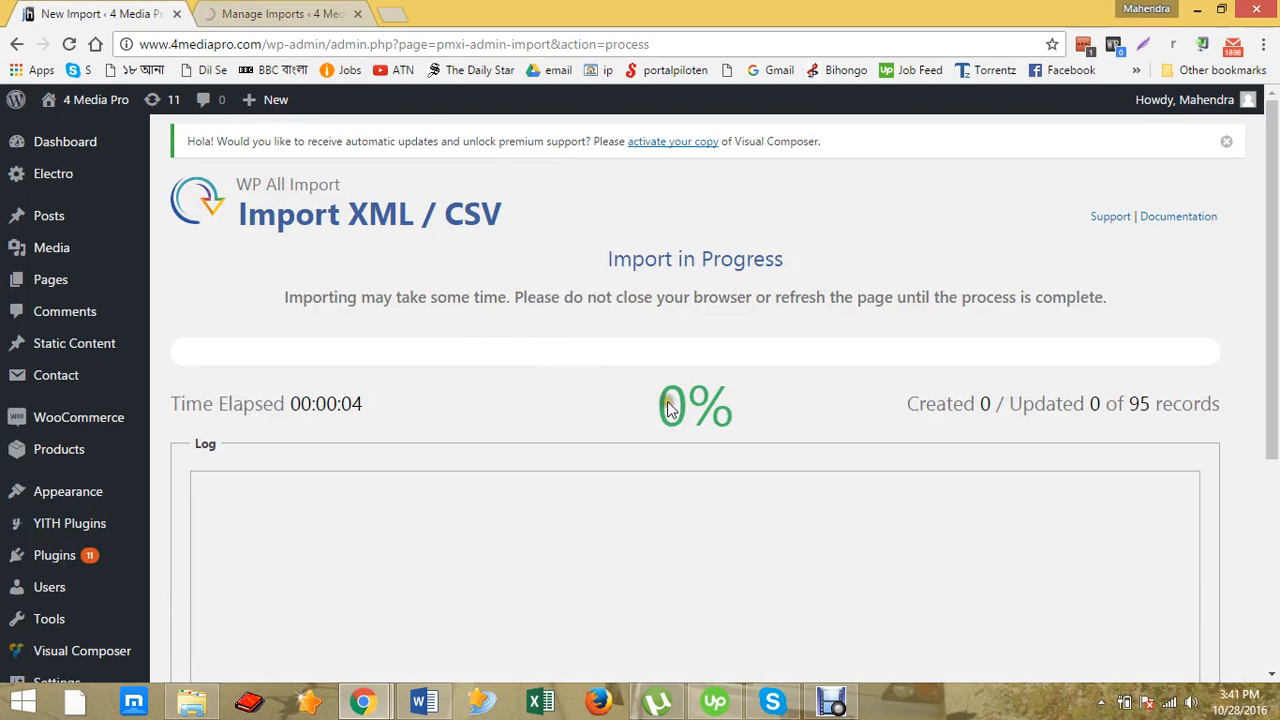
Check the newly imported products in the Products list against the import's total record count.
click(295, 13)
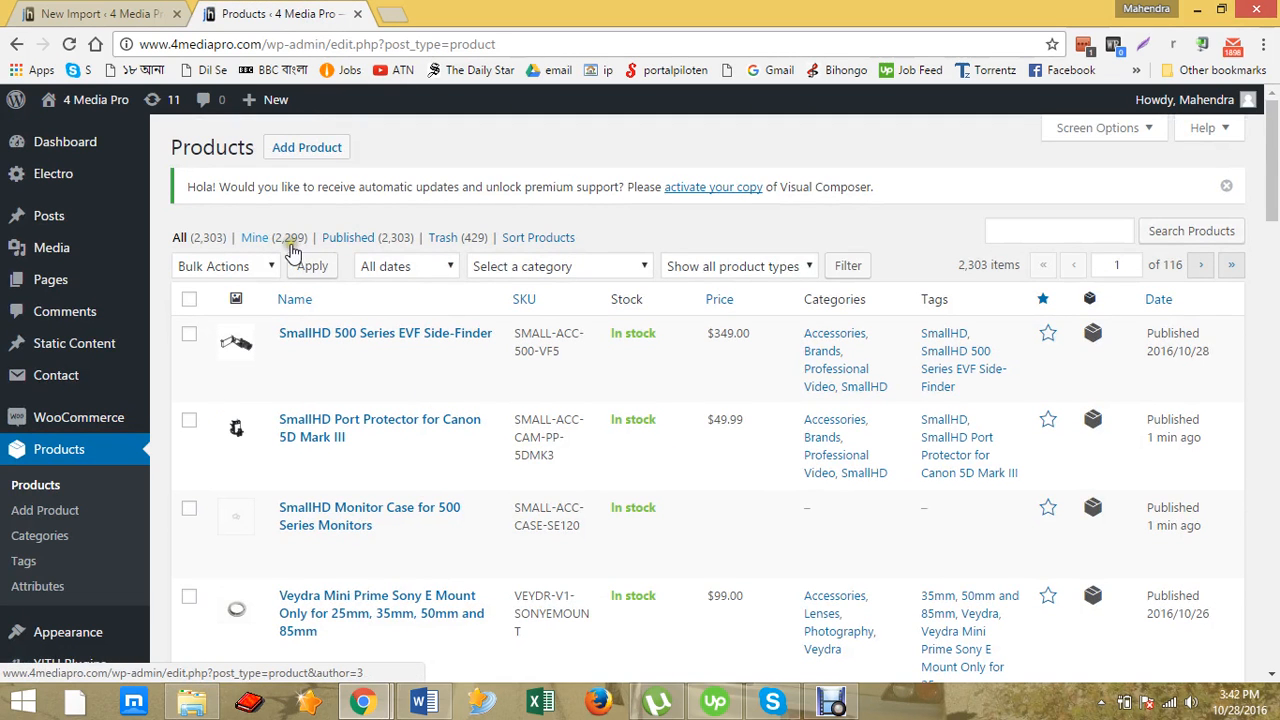
click(120, 14)
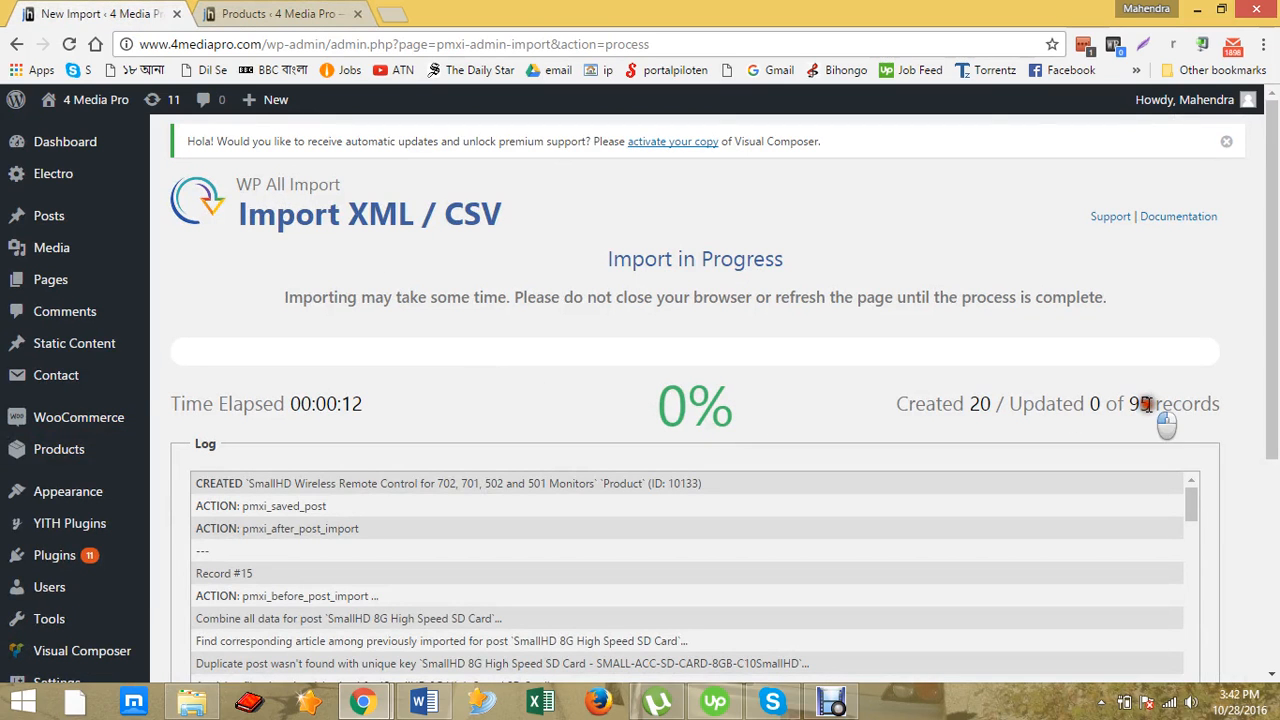
drag(1157, 408, 1120, 402)
click(300, 14)
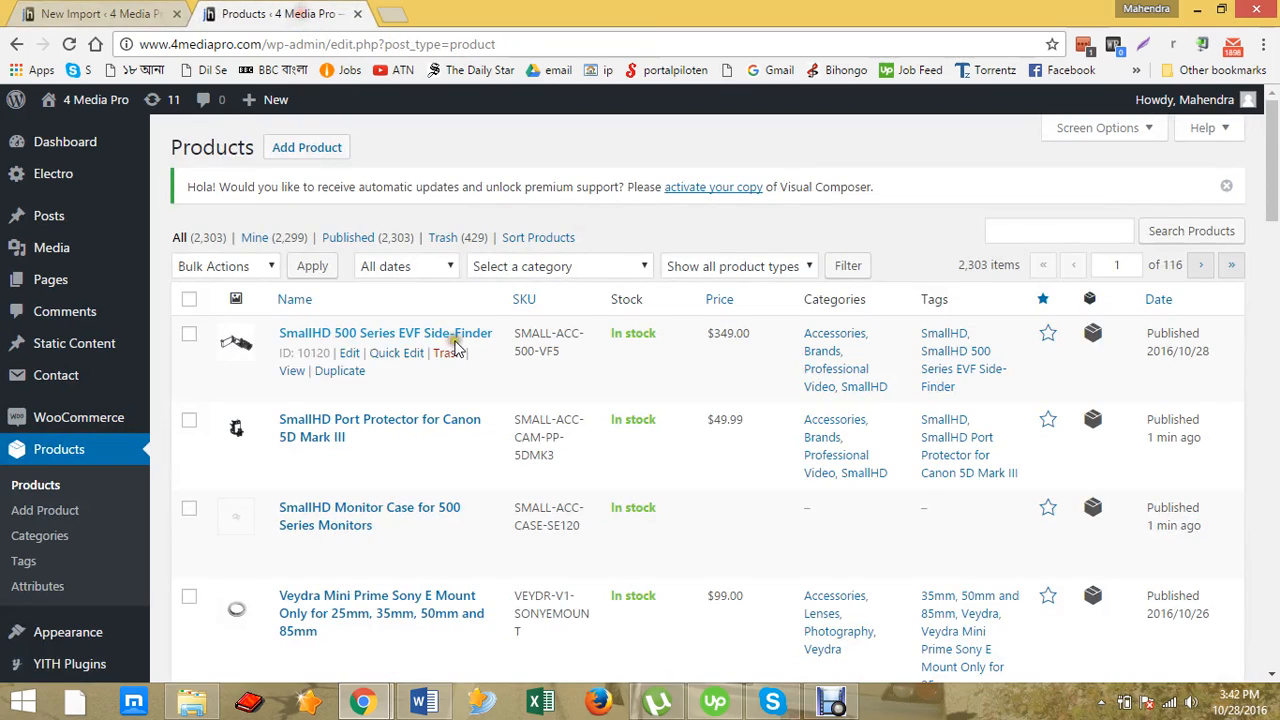
Reload the Products list while checking the import's progress, and examine the publish date of the newest product.
click(113, 12)
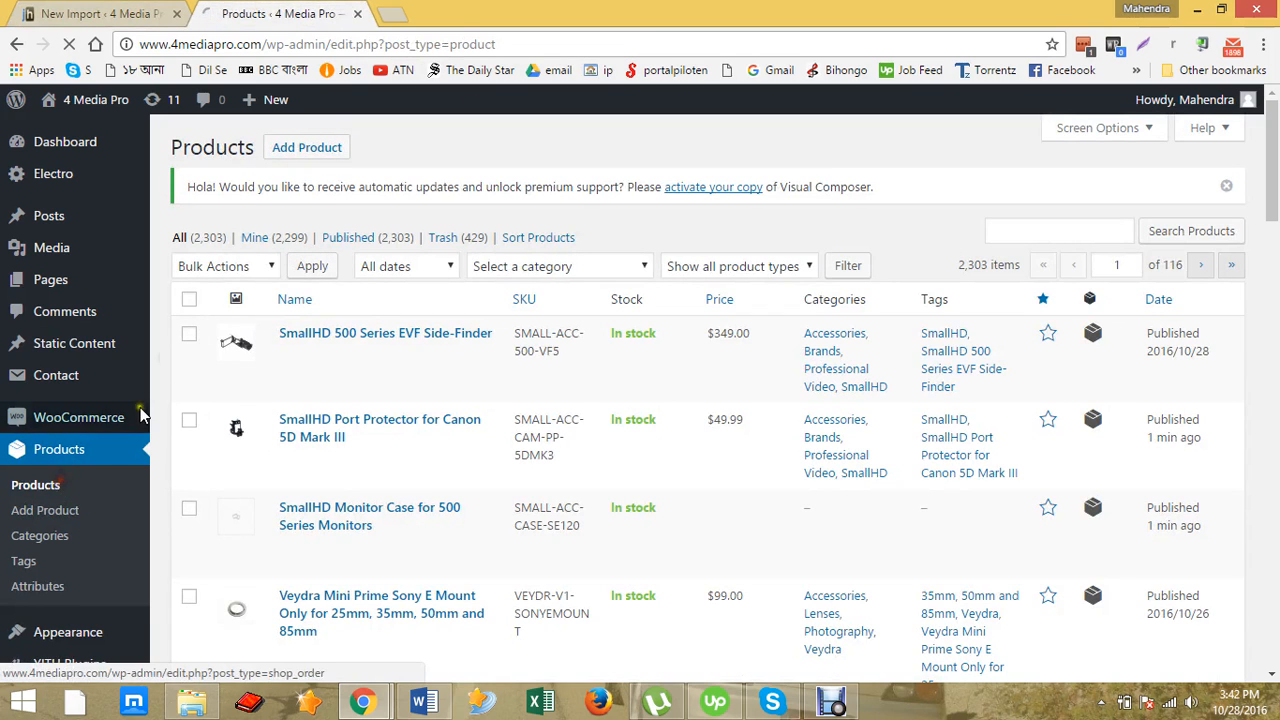
click(80, 13)
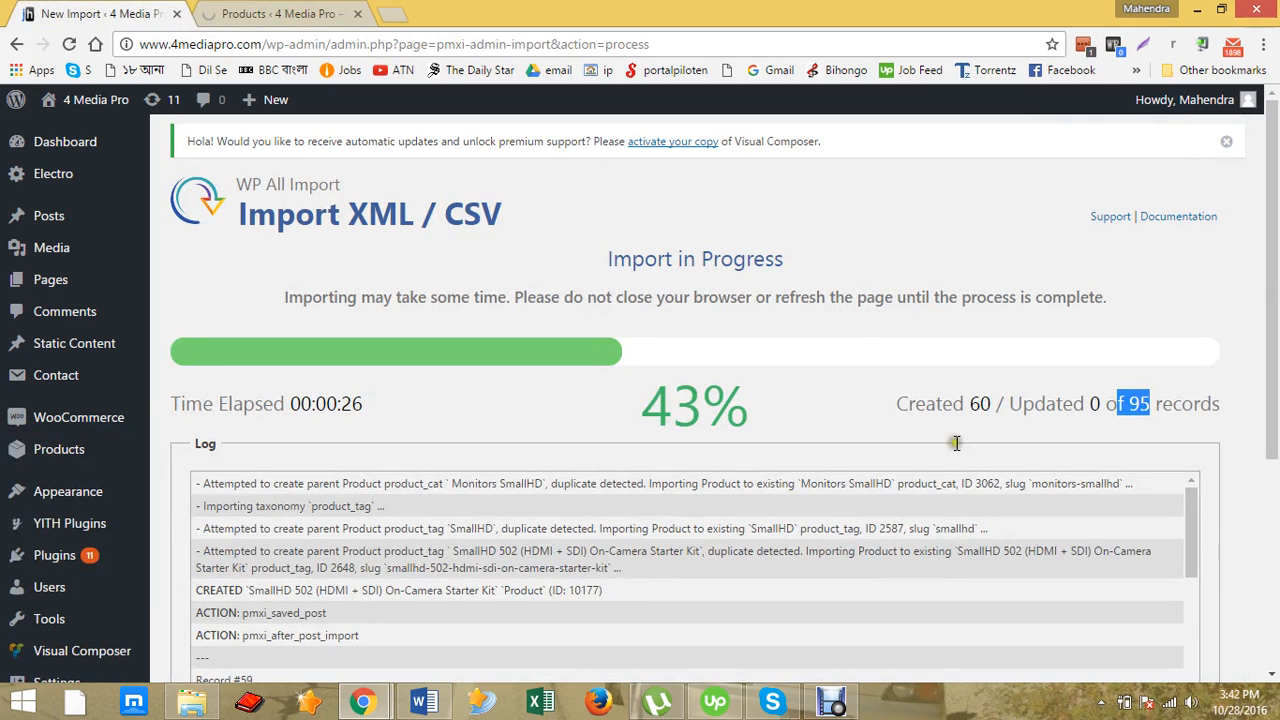
click(277, 14)
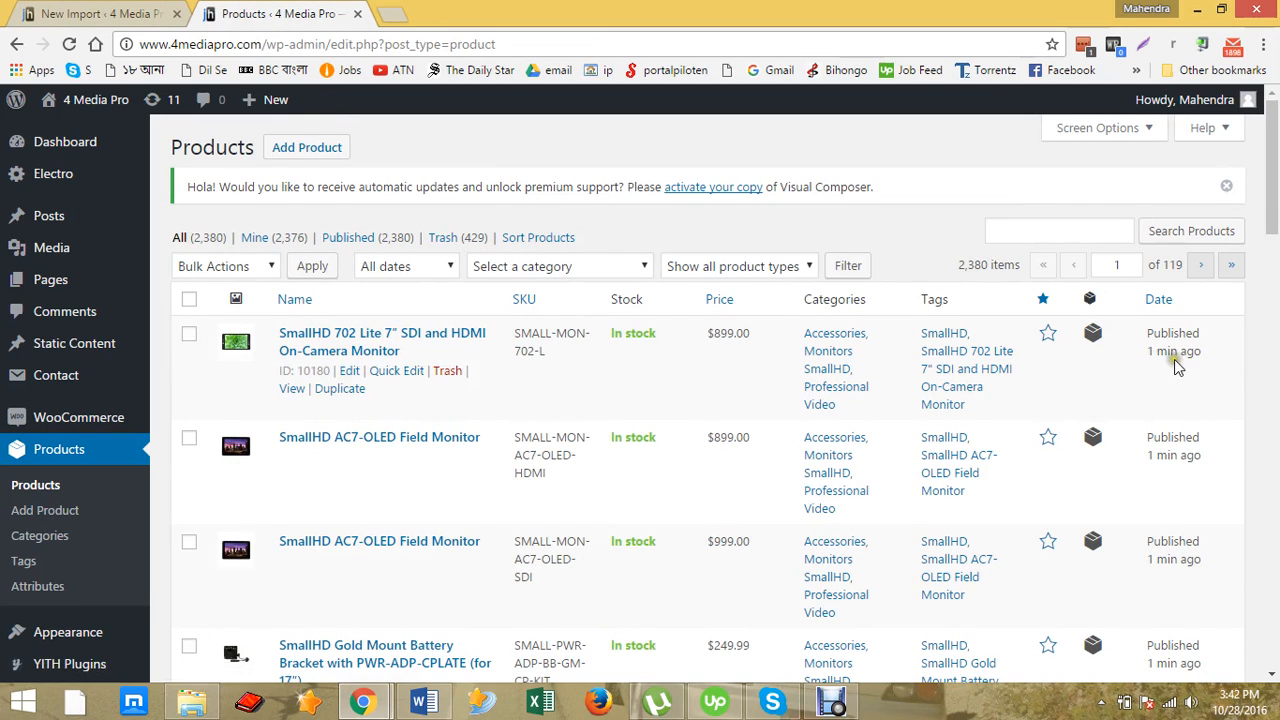
drag(1212, 364, 1150, 333)
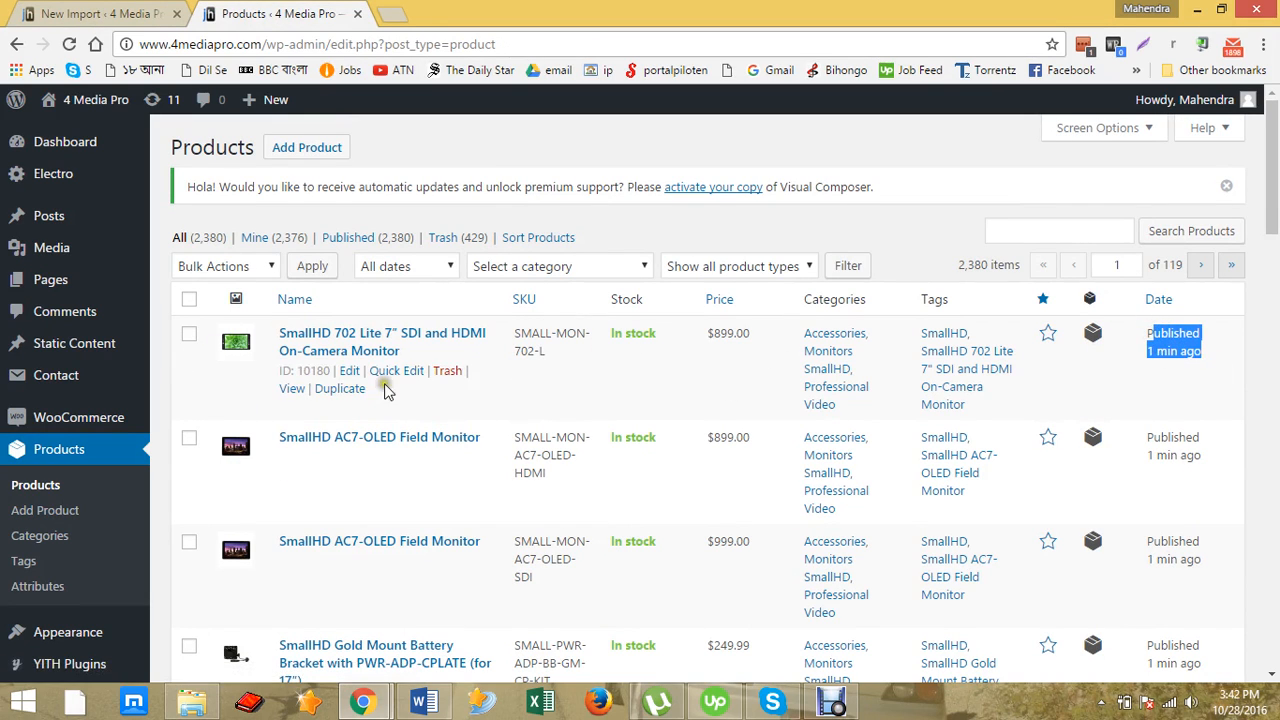
Open the store page of the SmallHD 702 Lite 7" monitor in a new tab and review its price, image and description.
middle_click(292, 388)
click(393, 9)
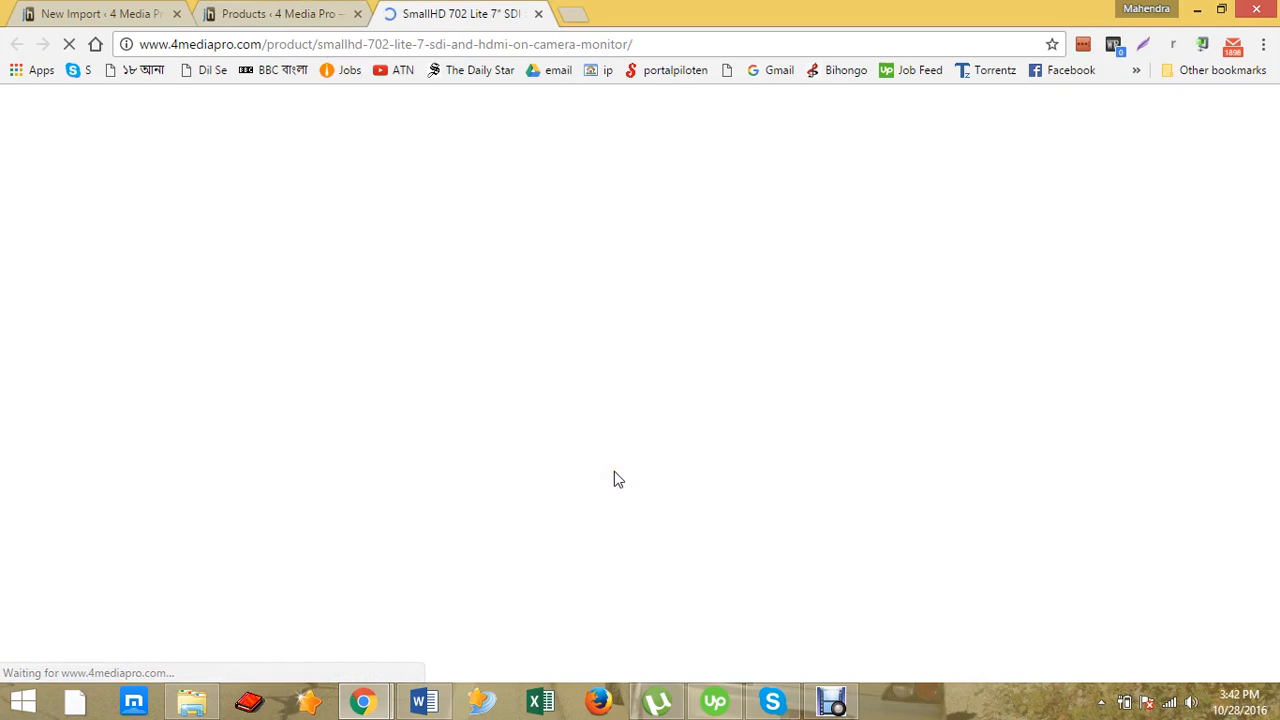
scroll(590, 485, down, 2)
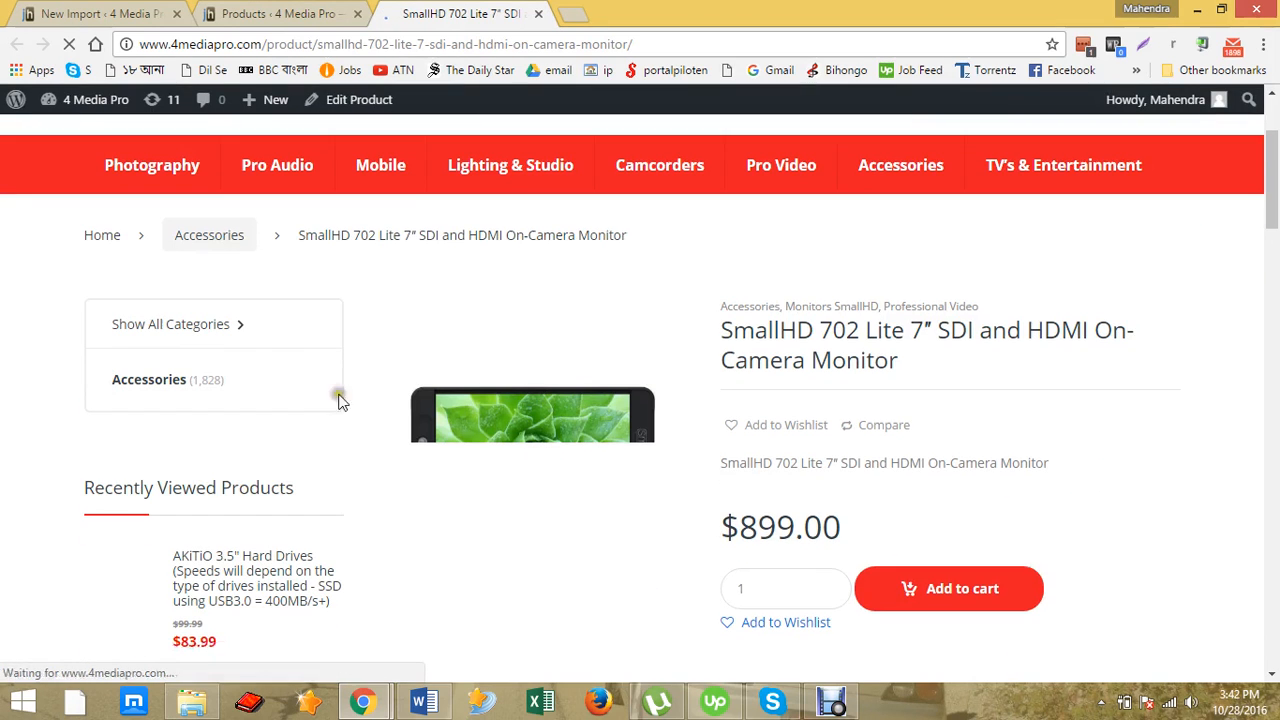
drag(812, 514, 741, 520)
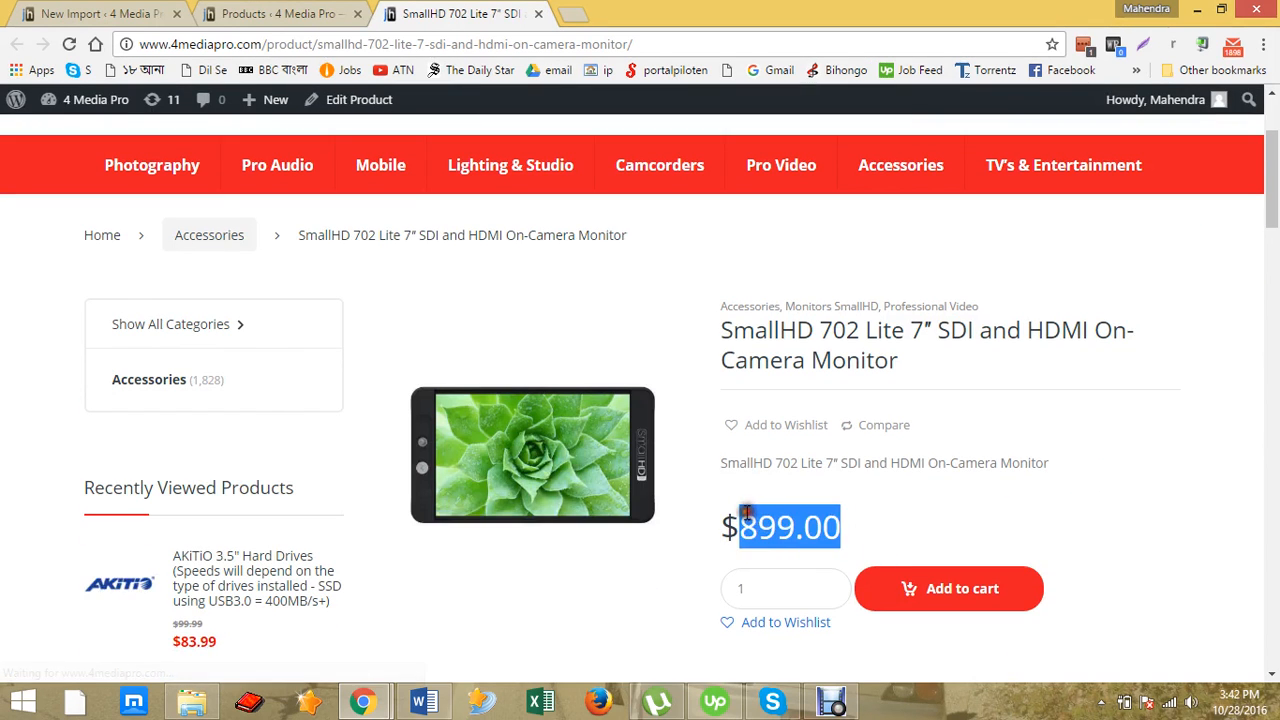
scroll(745, 517, down, 3)
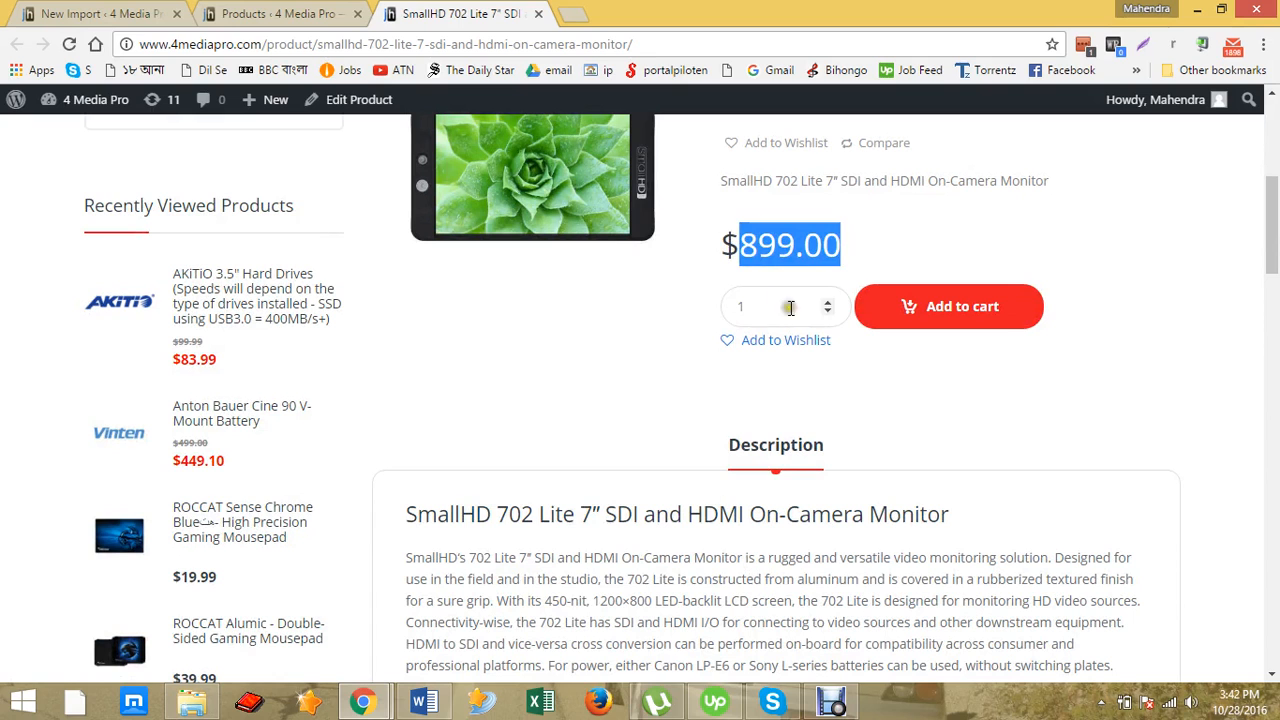
scroll(700, 385, up, 2)
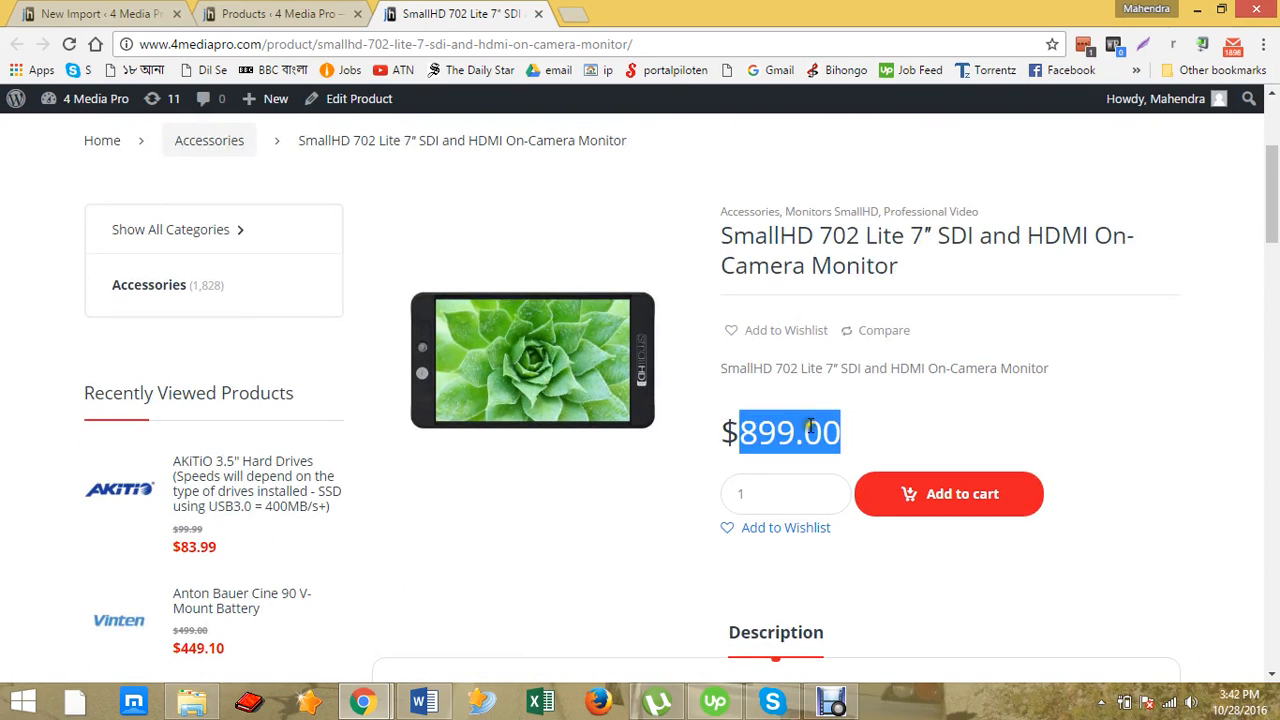
Close the SmallHD 702 Lite product page and open an updated Products list in a separate tab.
click(255, 14)
scroll(553, 422, down, 2)
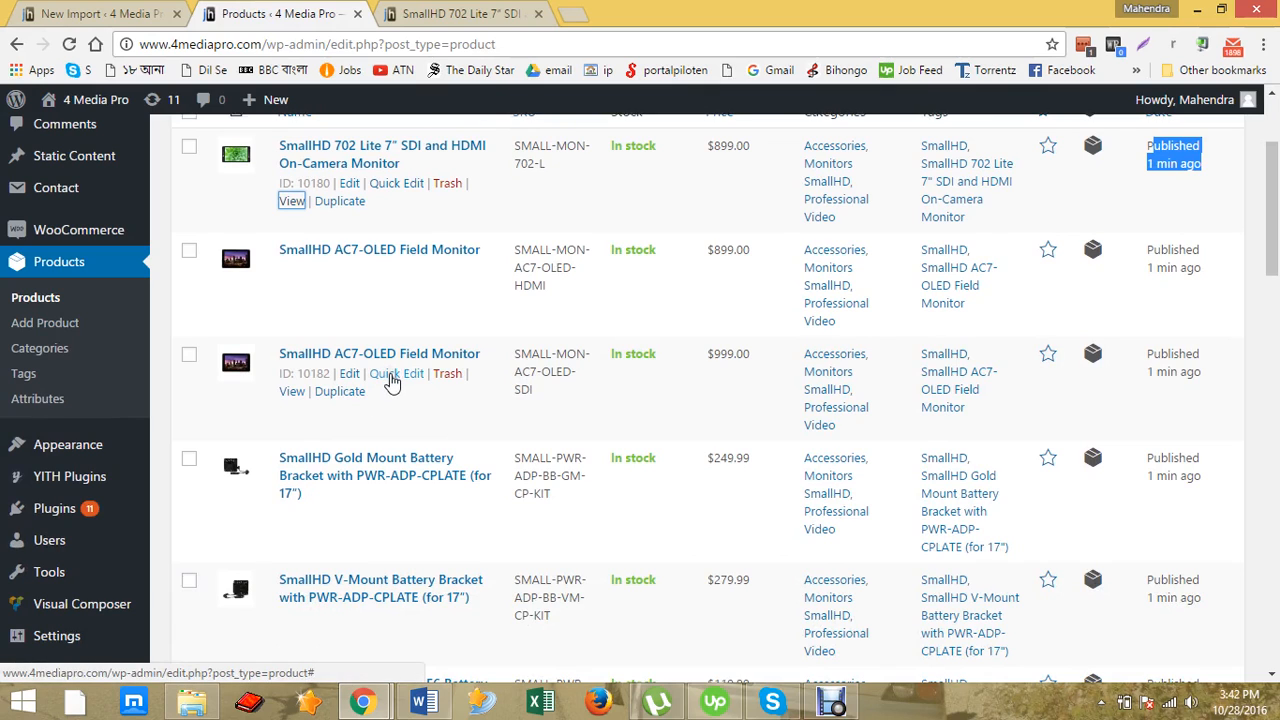
middle_click(392, 376)
click(540, 15)
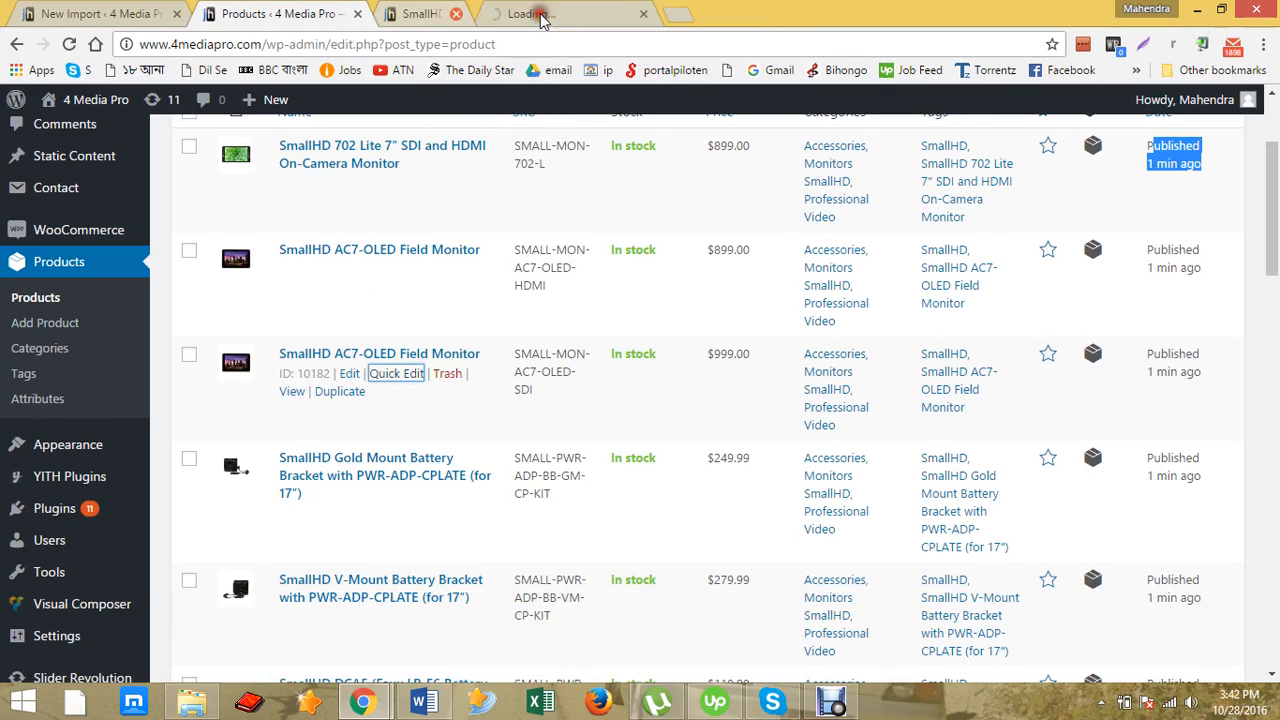
click(482, 9)
click(482, 12)
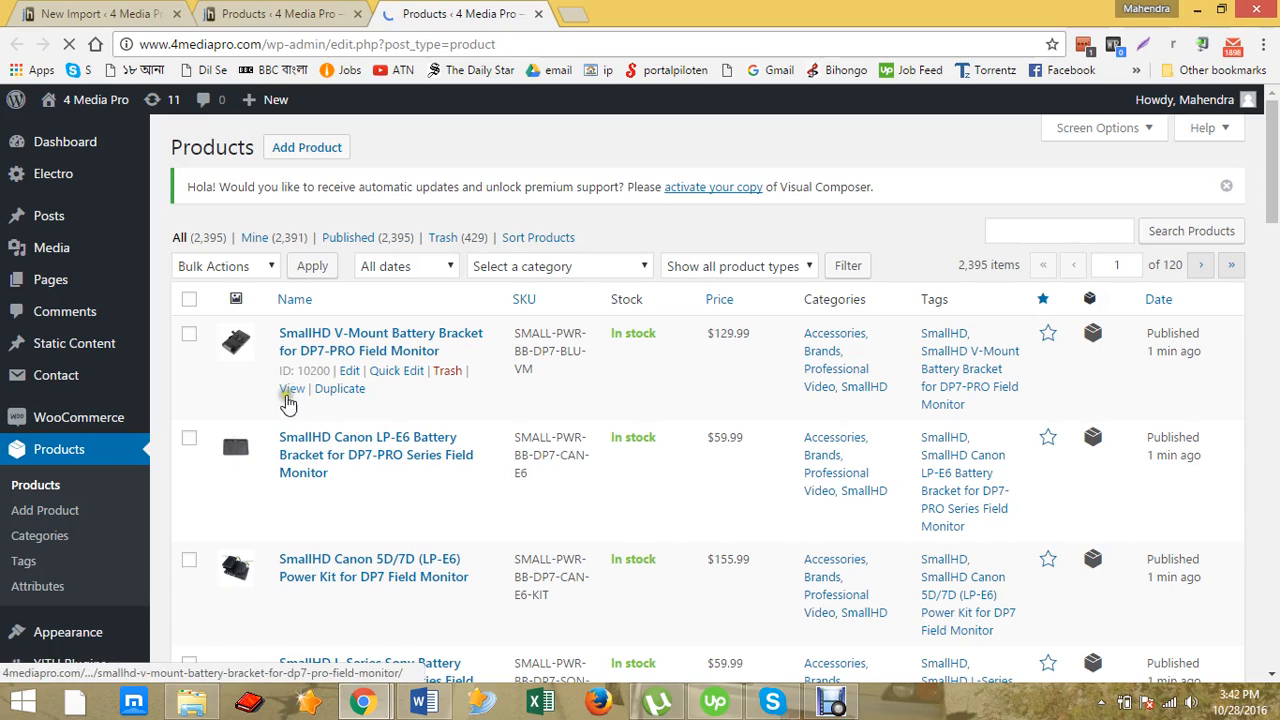
Open the store page of the SmallHD V-Mount Battery Bracket for DP7-PRO, check the import status and review the product's details.
middle_click(287, 396)
click(653, 12)
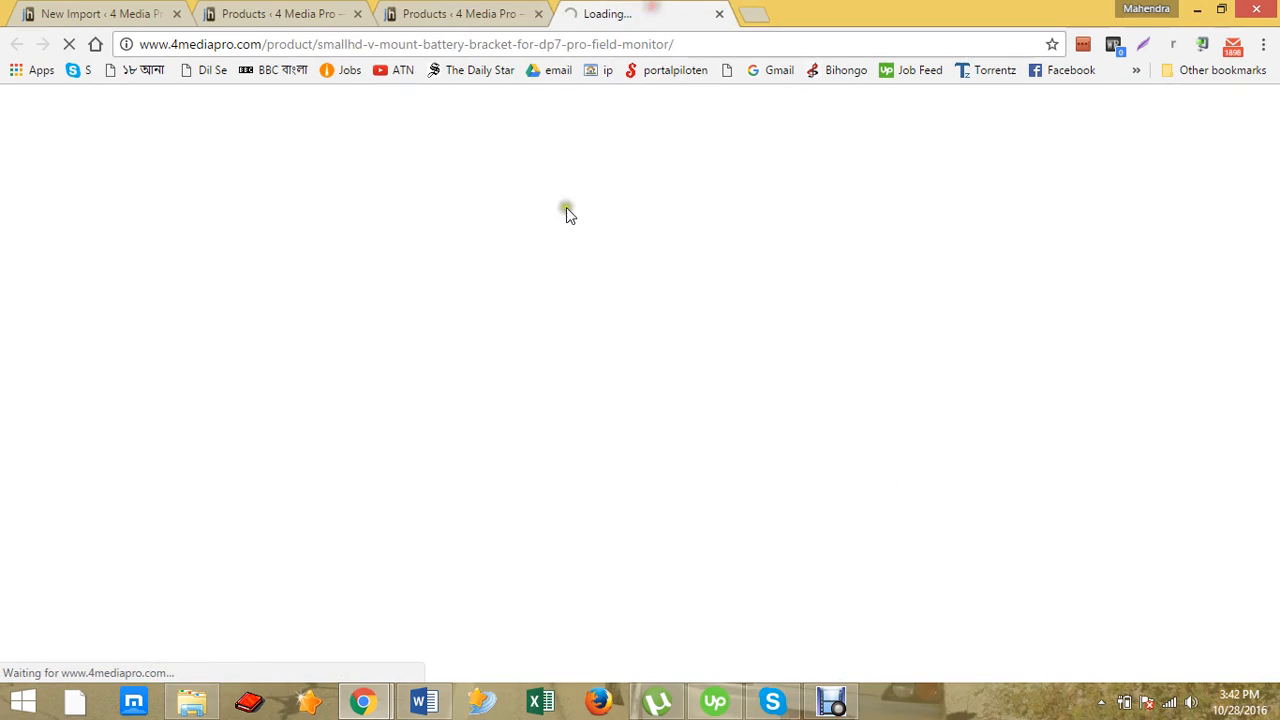
click(538, 14)
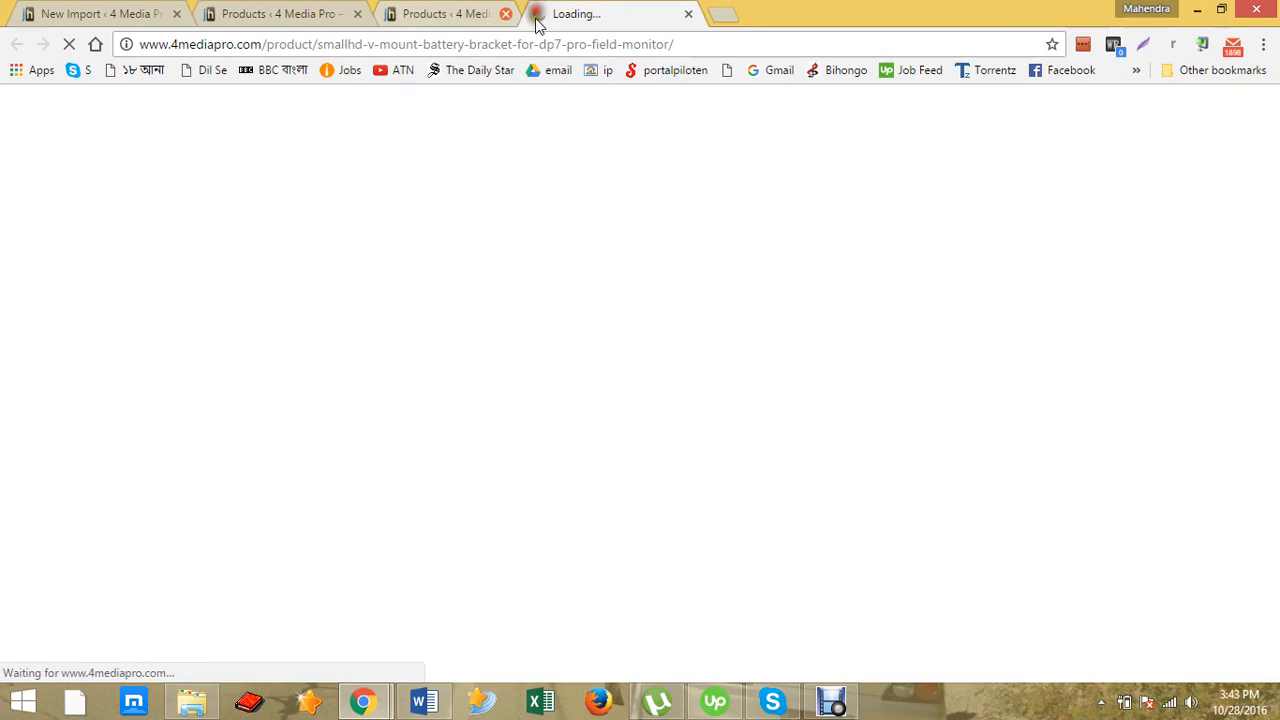
click(86, 13)
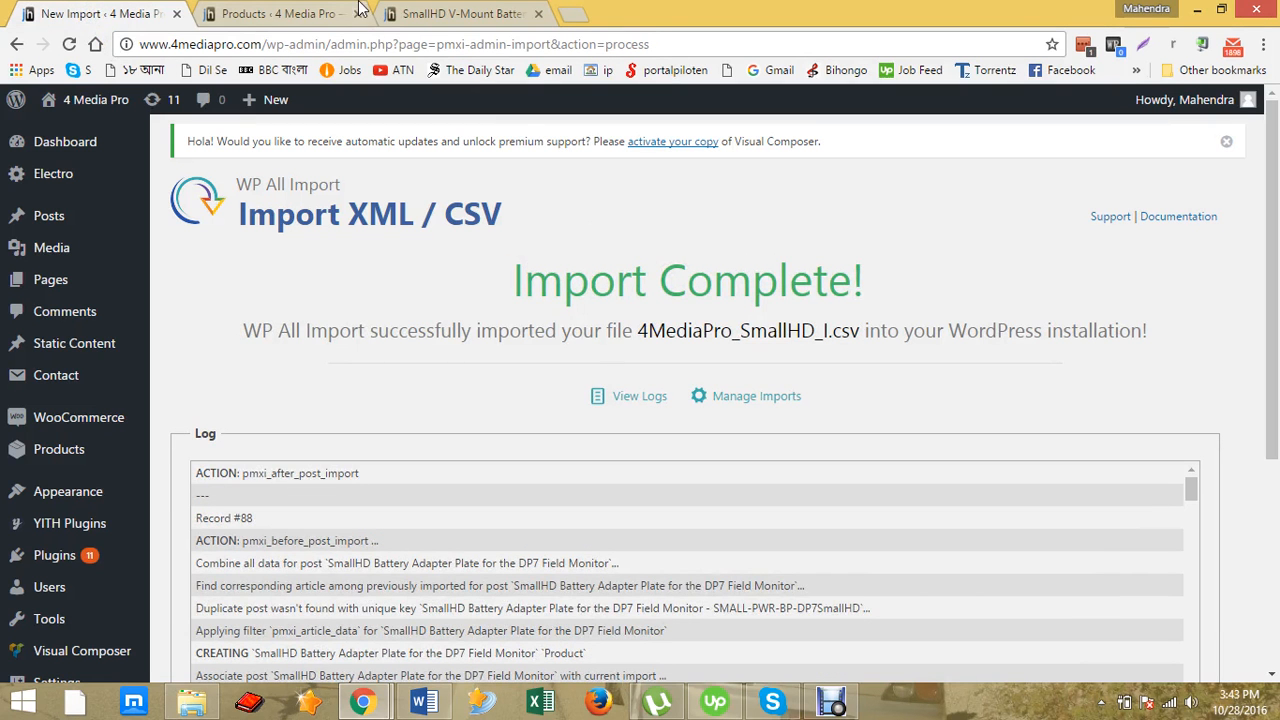
click(409, 12)
scroll(837, 551, down, 4)
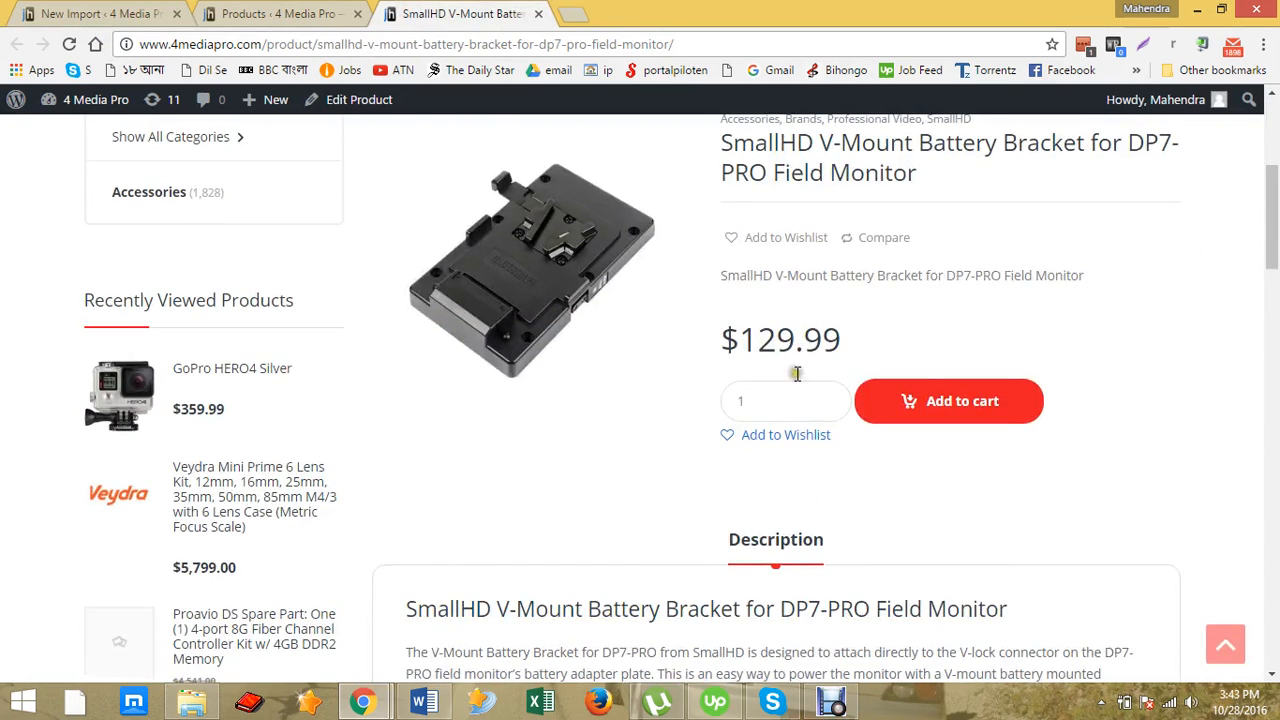
Return to the finished import and examine its log for the images, categories and tags processed.
click(88, 13)
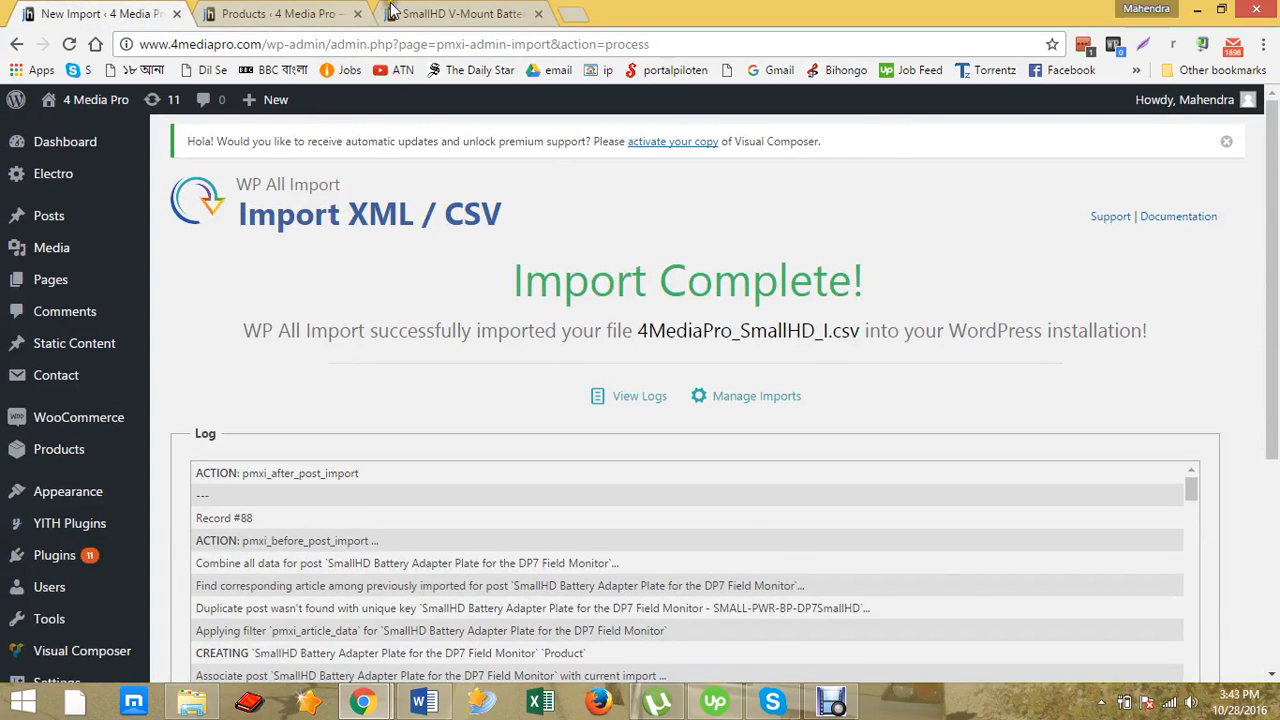
click(448, 14)
click(88, 14)
scroll(353, 370, down, 5)
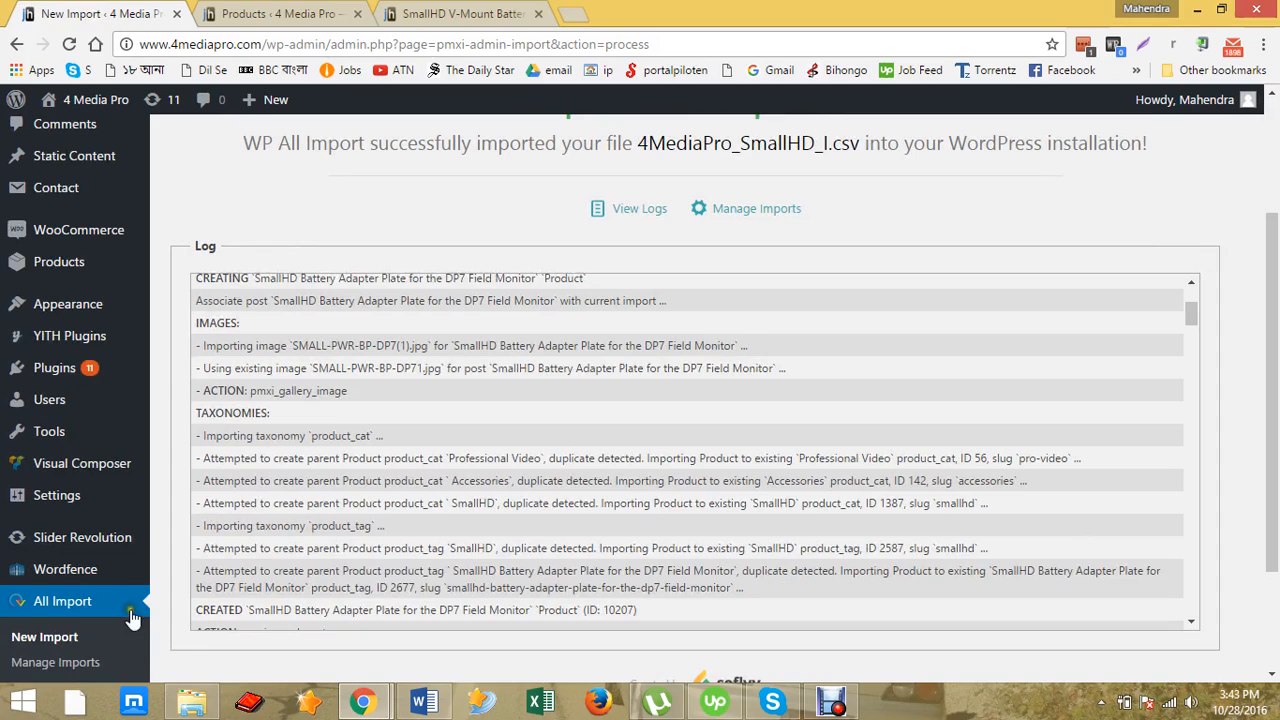
Open the 4MediaPro_SmallHD_I.csv import from the managed imports for editing and expand its WooCommerce Add-On settings.
click(55, 662)
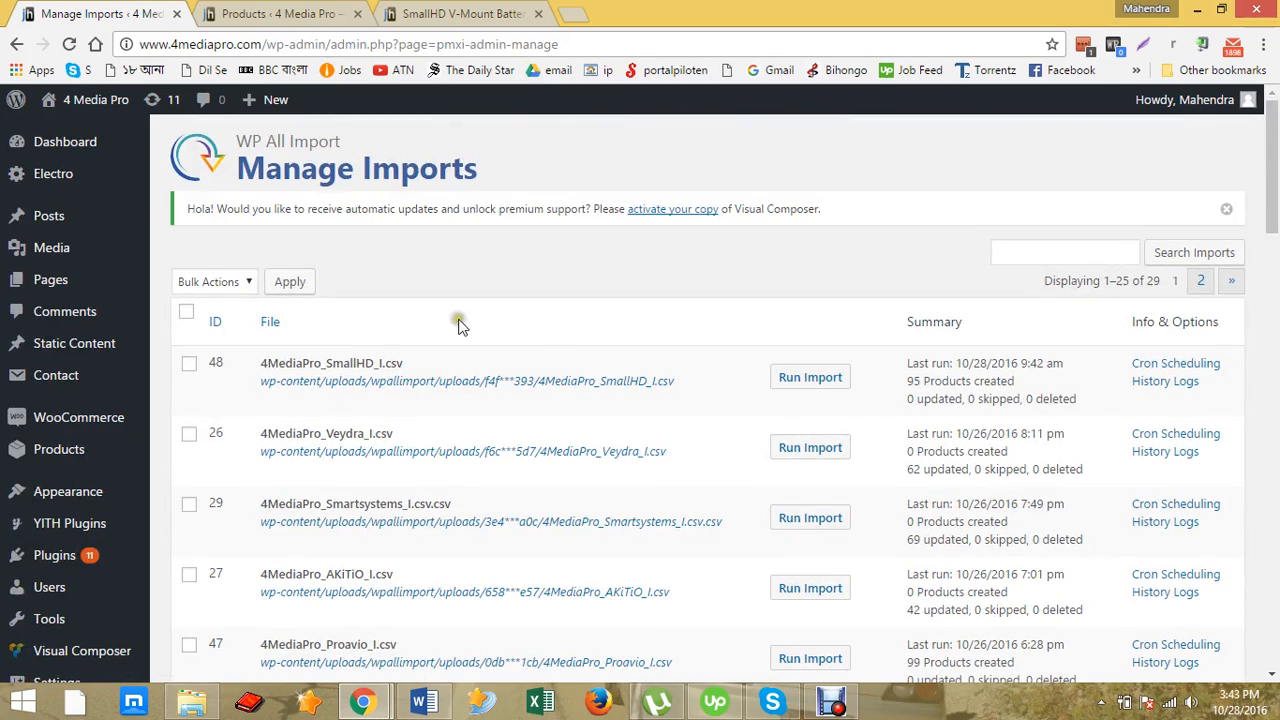
mouse_move(308, 383)
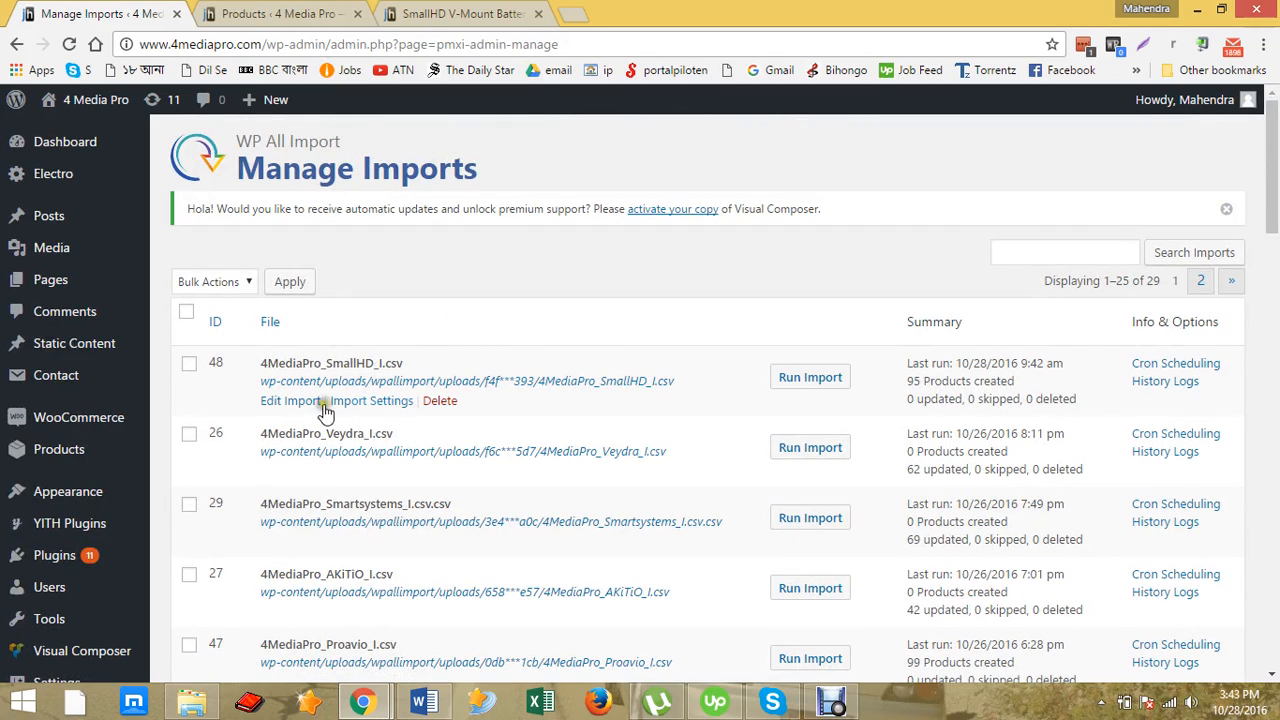
click(305, 405)
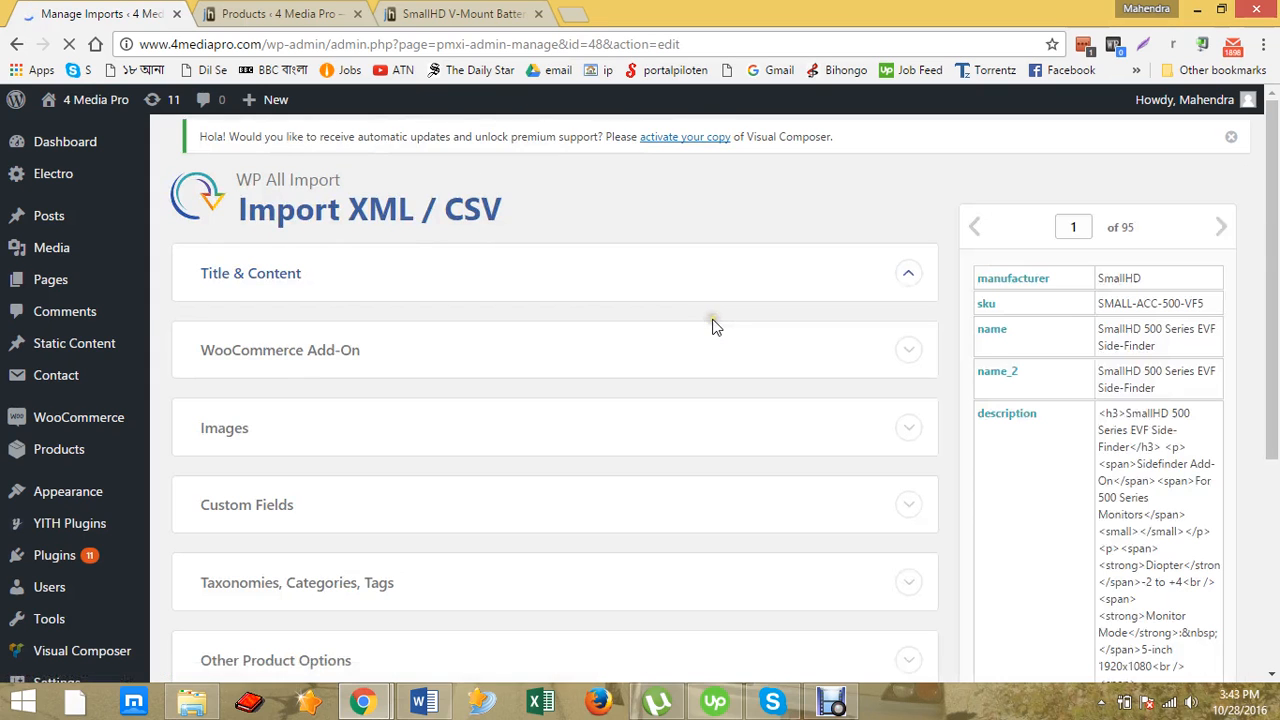
scroll(438, 274, down, 1)
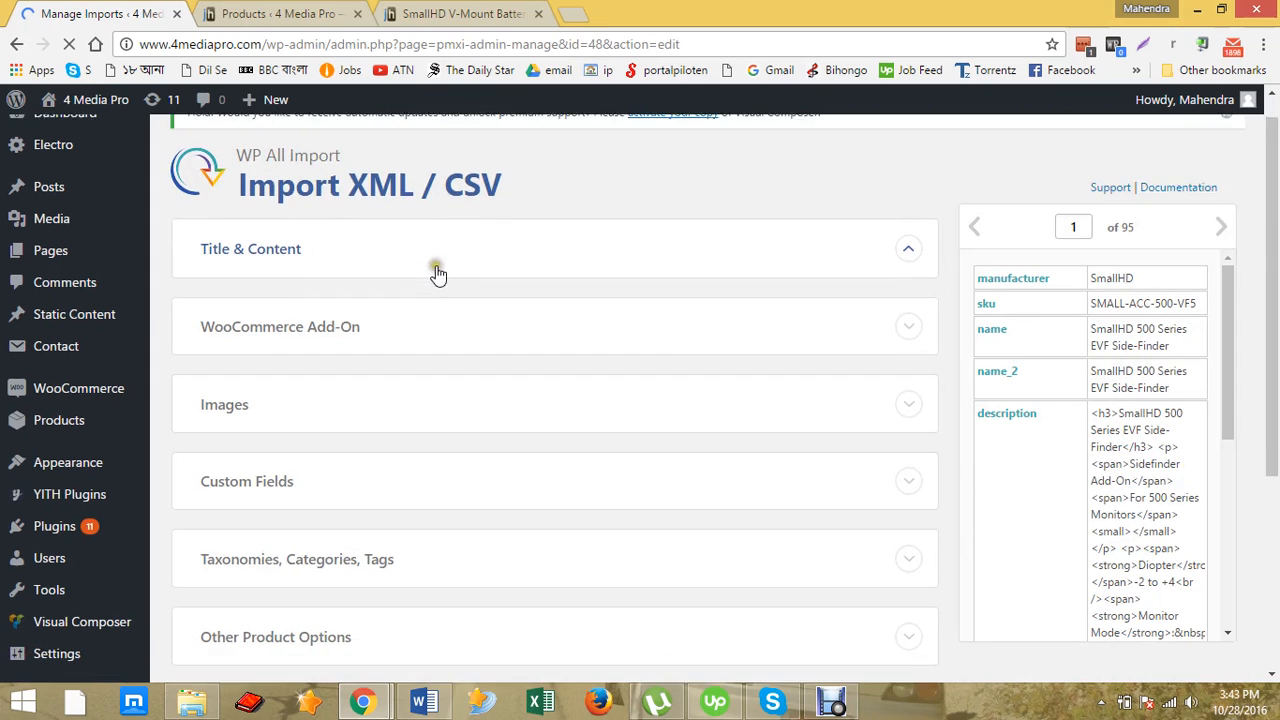
scroll(654, 374, down, 6)
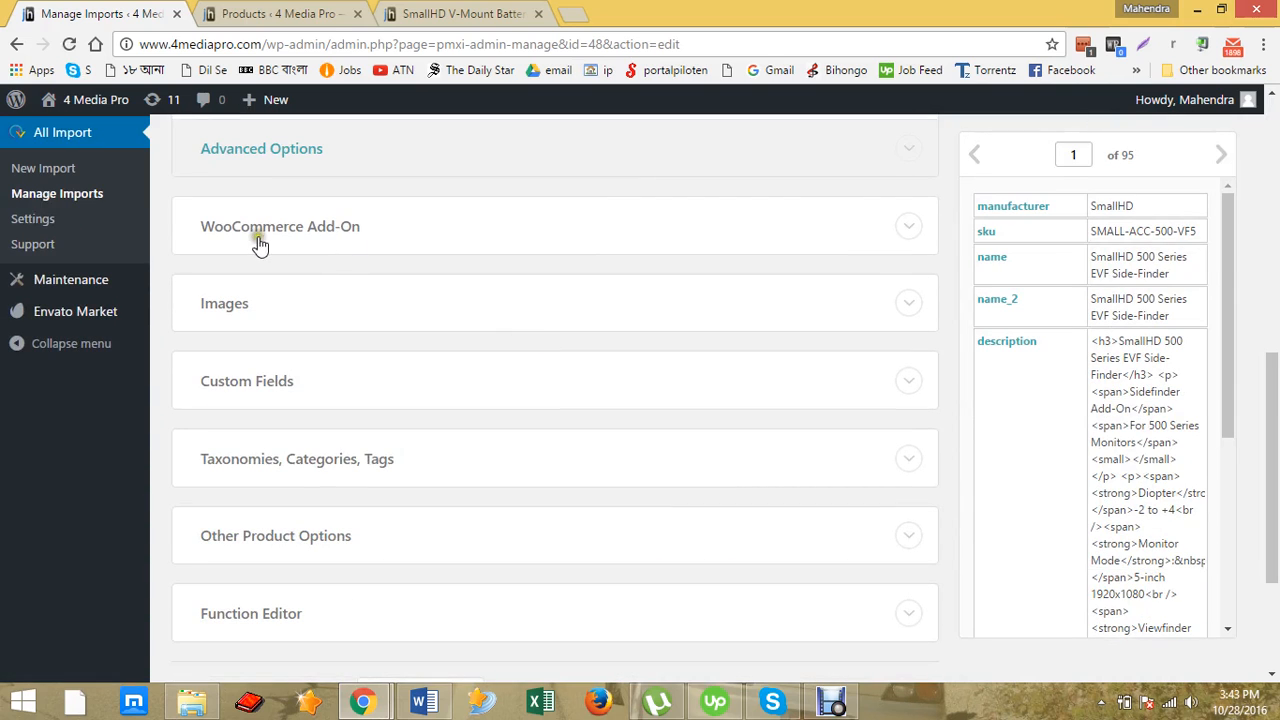
click(358, 244)
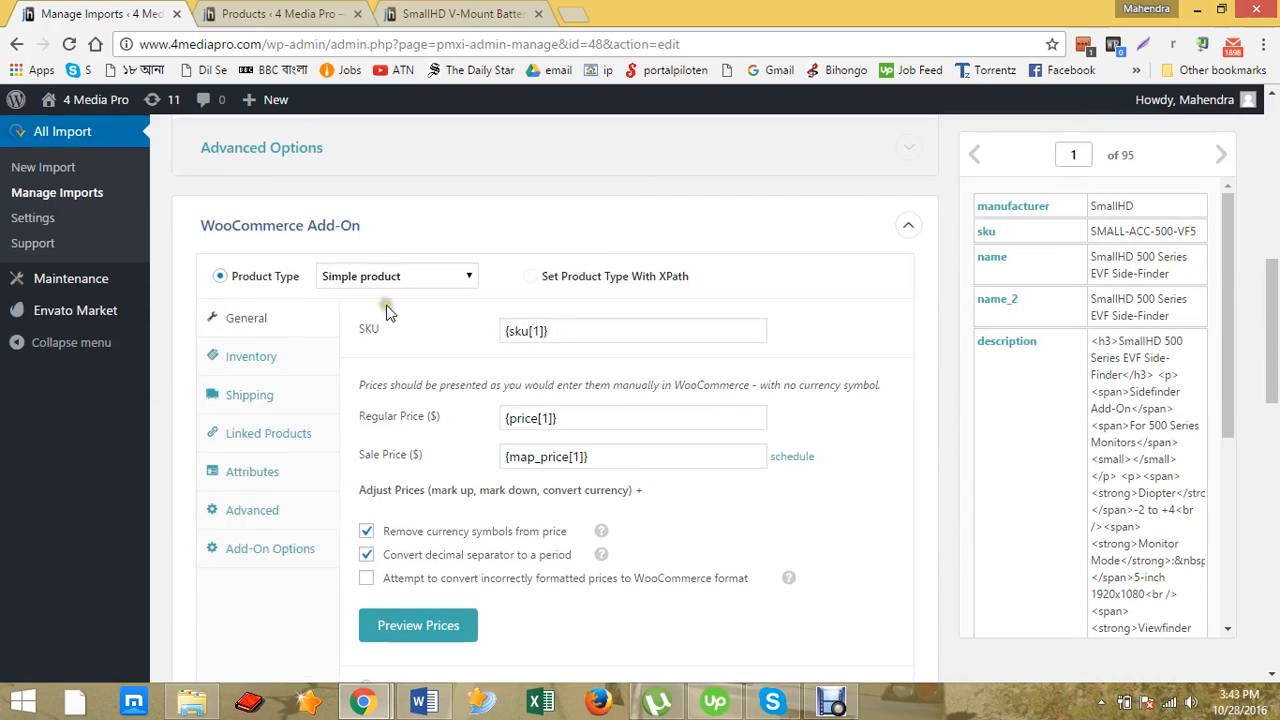
Remap the regular price to the price column, {price[1]}, and the sale price to the map_price column, {map_price[1]}.
scroll(465, 343, down, 1)
drag(613, 364, 449, 364)
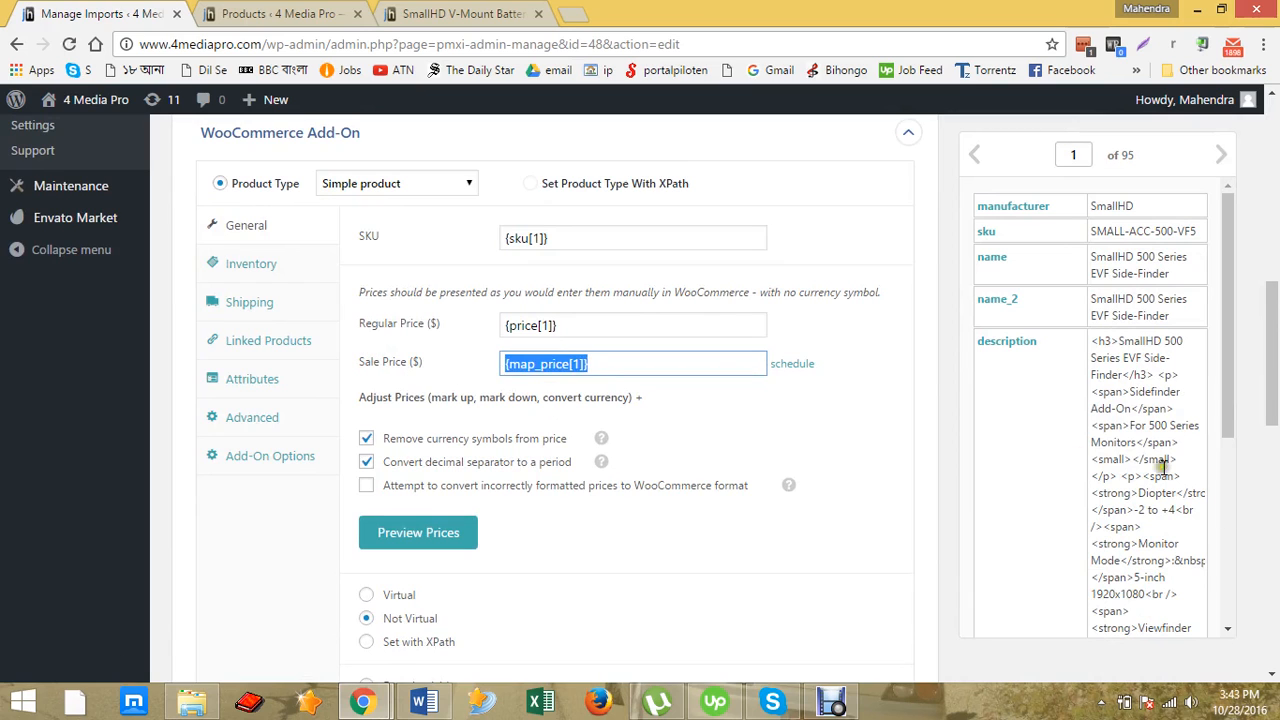
scroll(1117, 465, down, 3)
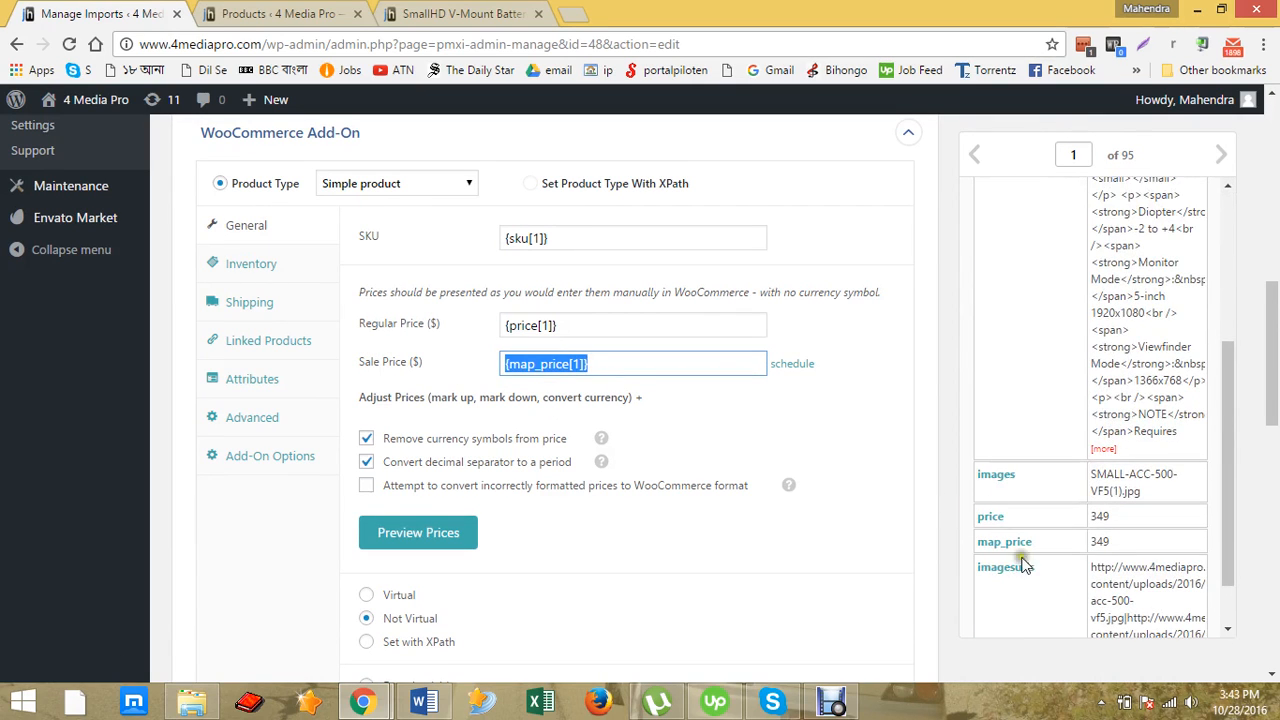
triple_click(608, 326)
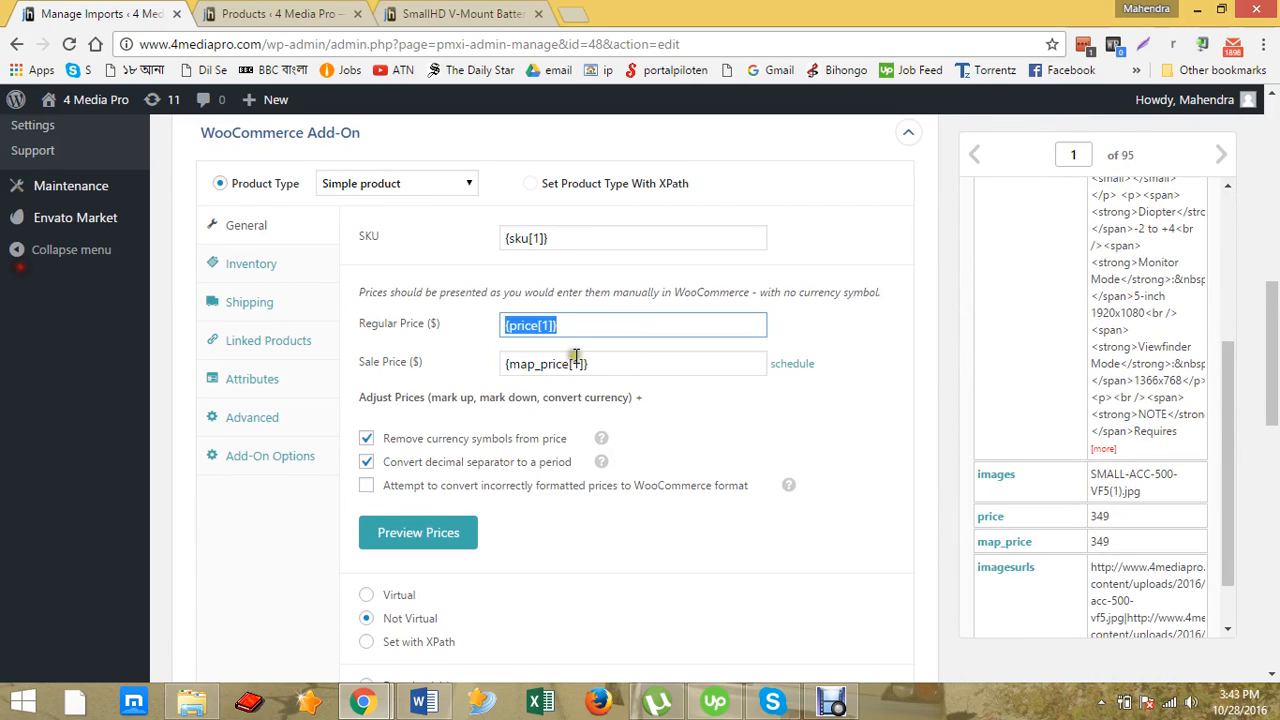
key(BackSpace)
drag(988, 524, 477, 366)
click(620, 366)
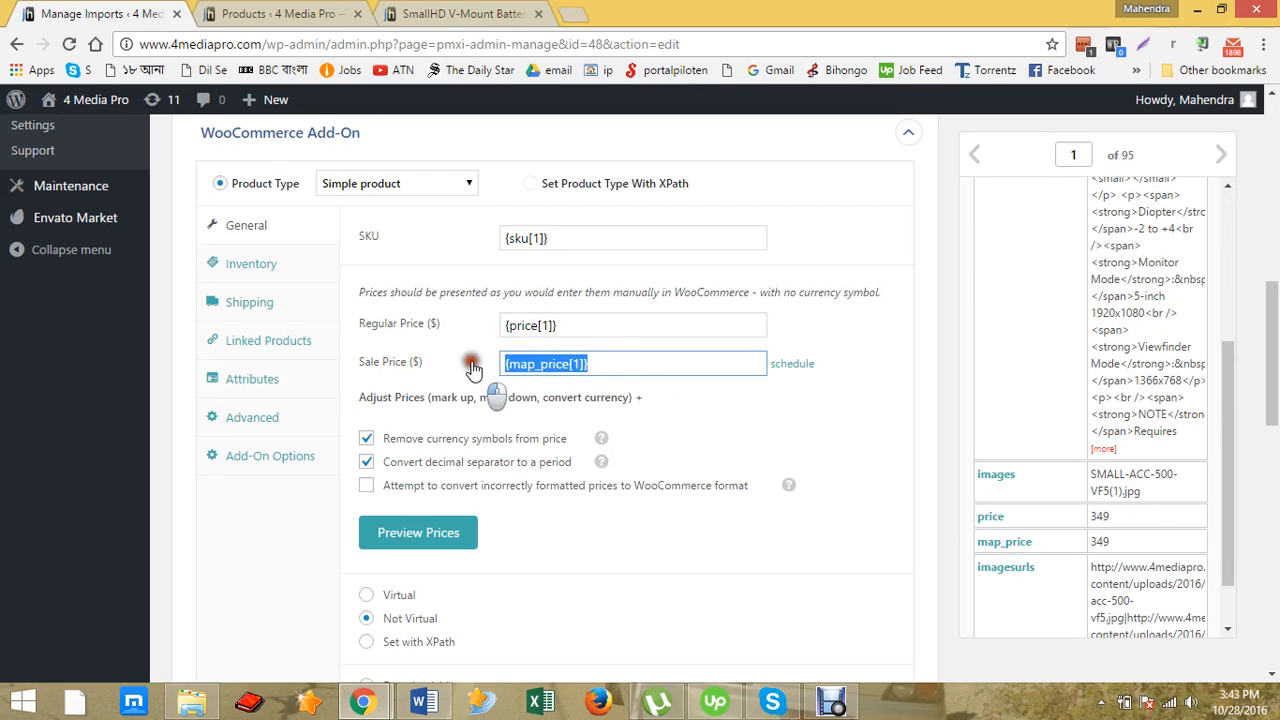
key(BackSpace)
drag(965, 550, 727, 396)
Preview the mapped regular and sale prices for the first record and close the preview.
click(460, 531)
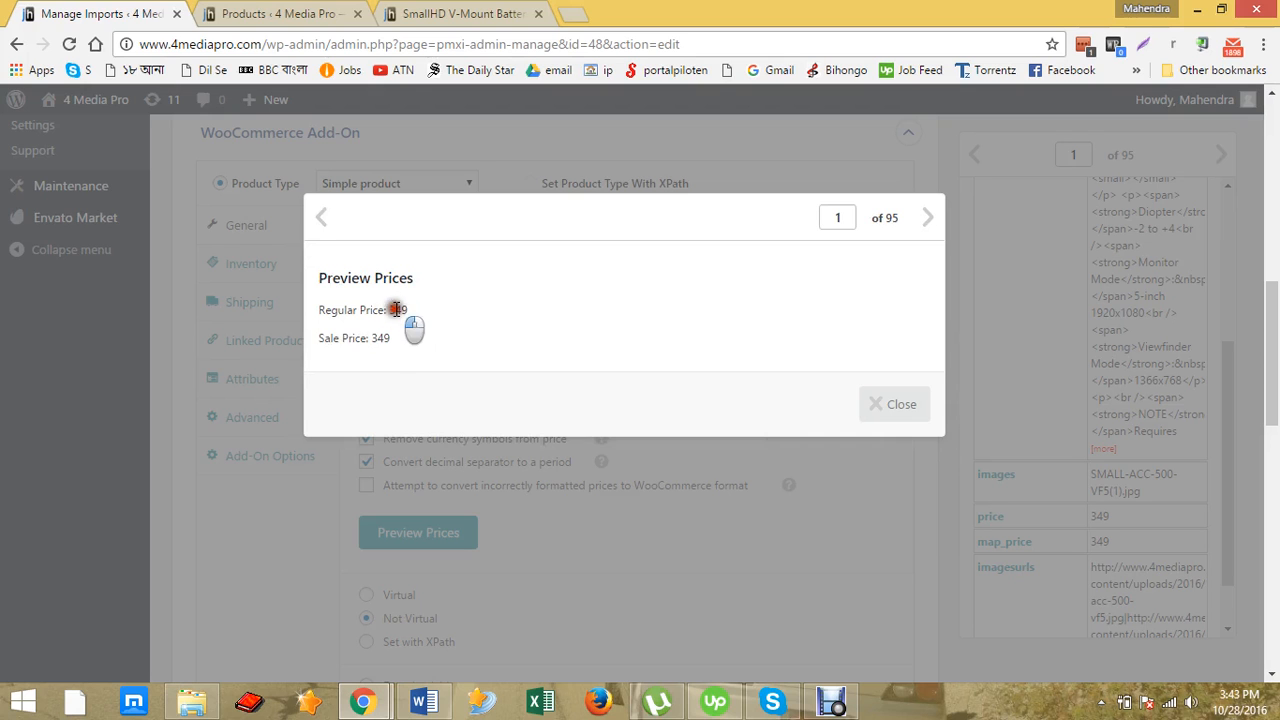
drag(390, 310, 390, 340)
click(874, 410)
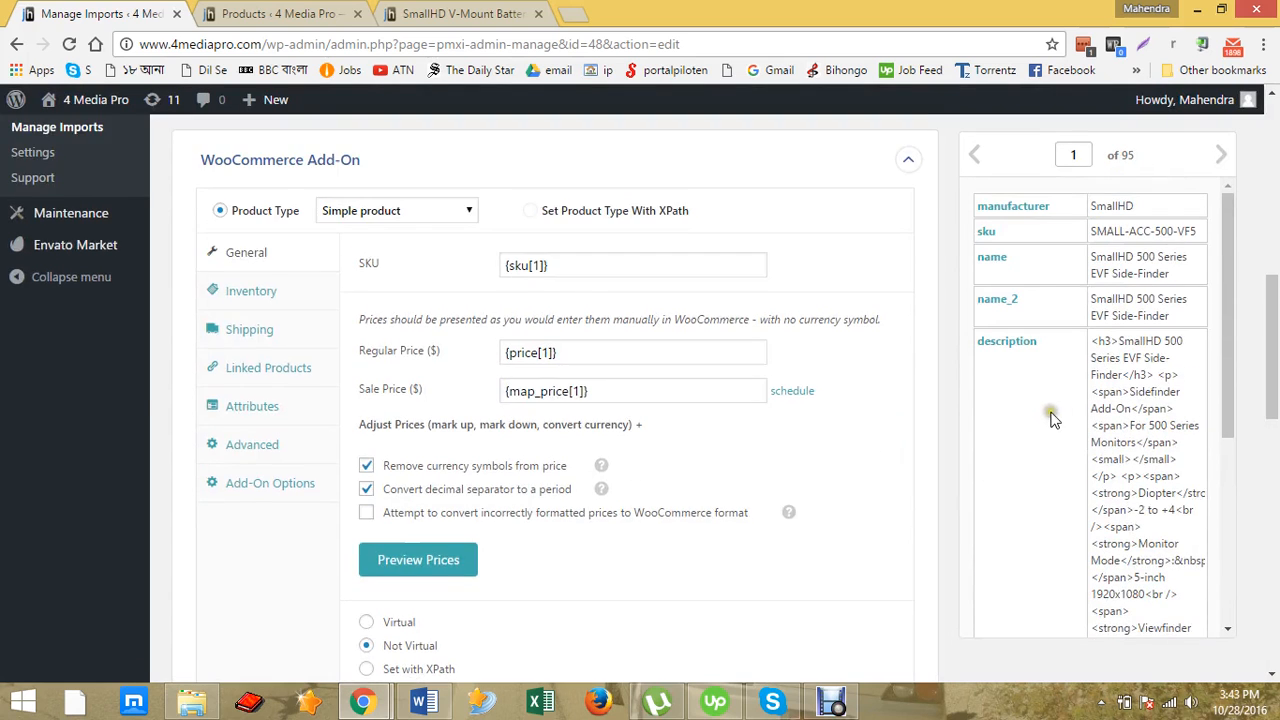
Update the import template with the edited settings and confirm a new run of the 4MediaPro_SmallHD_I.csv import.
scroll(865, 424, down, 15)
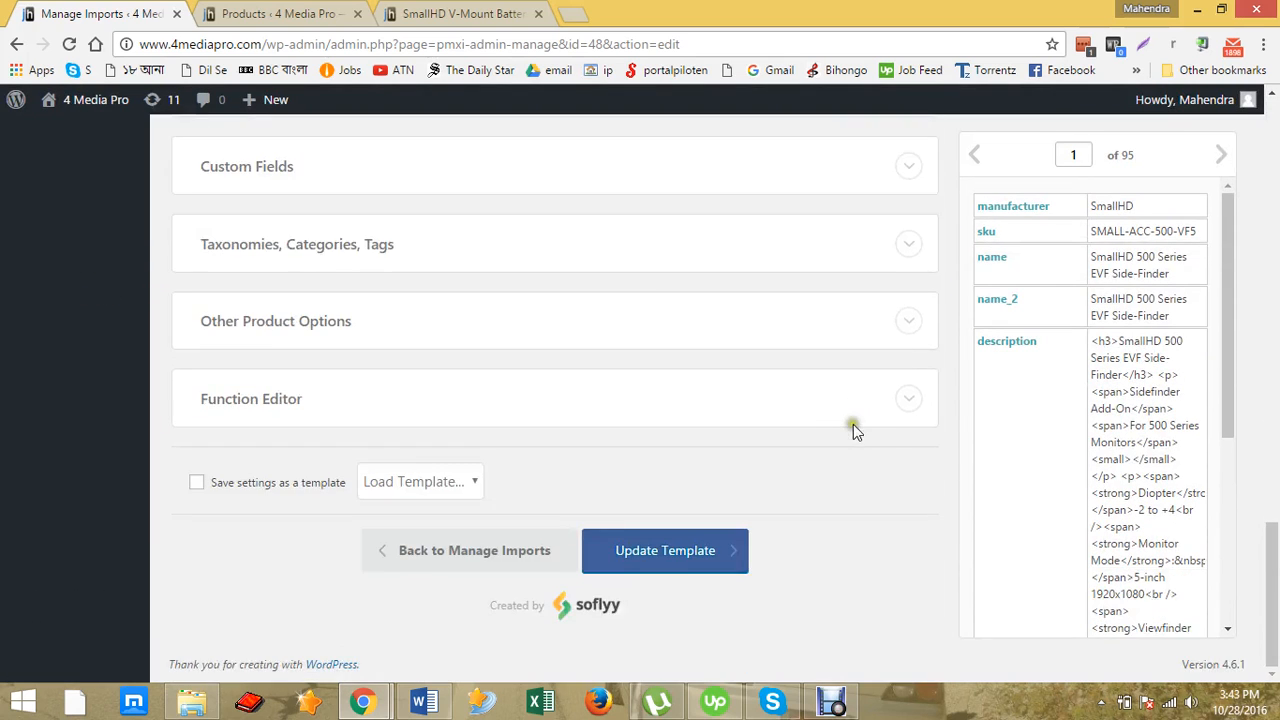
click(678, 562)
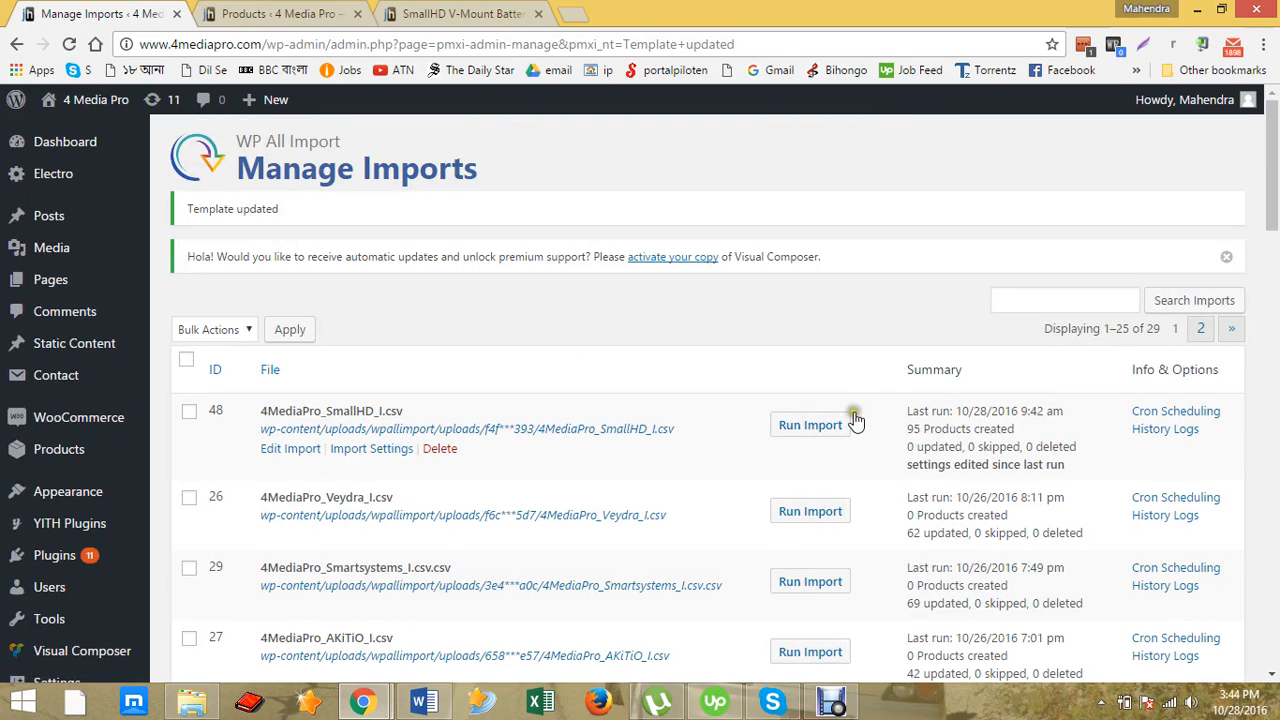
click(812, 425)
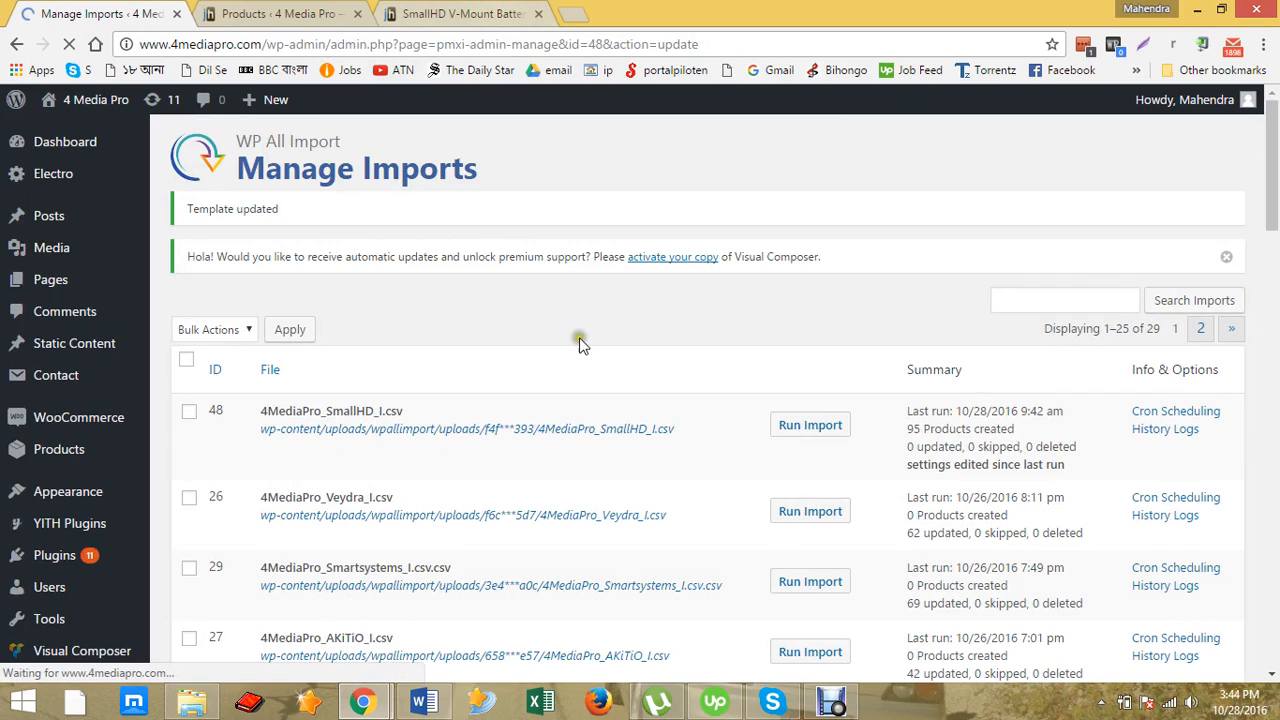
click(1163, 345)
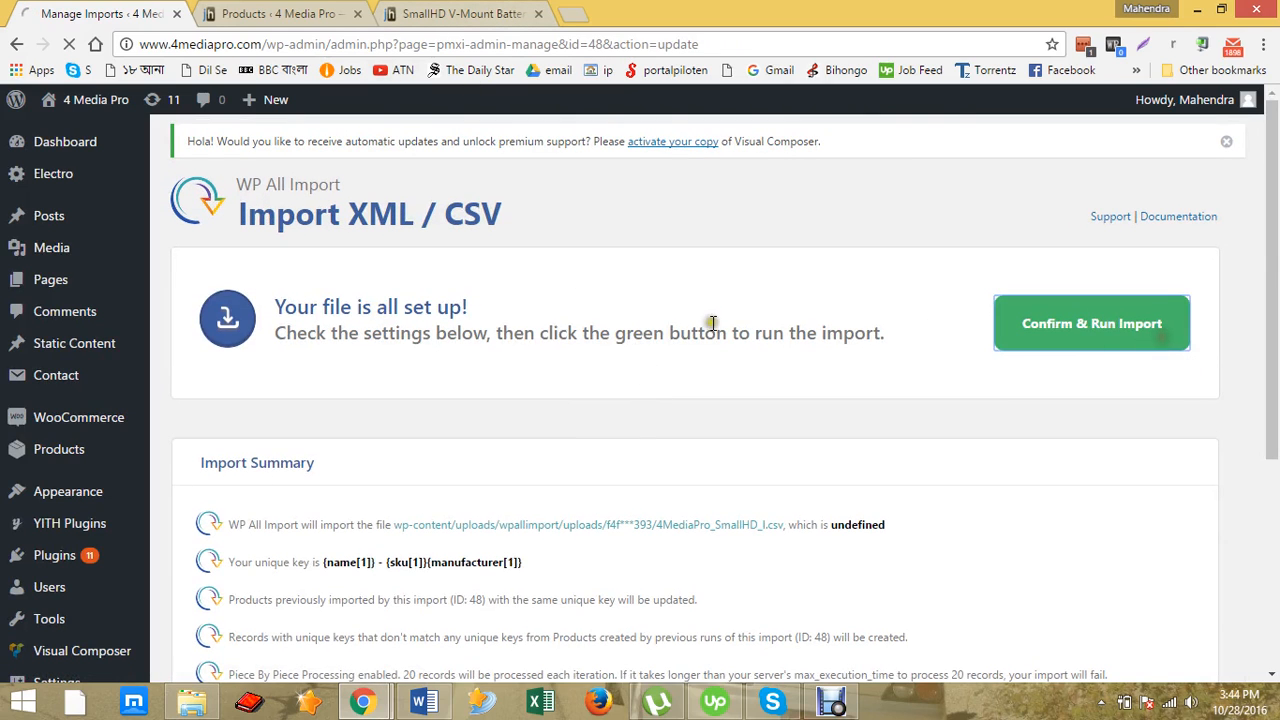